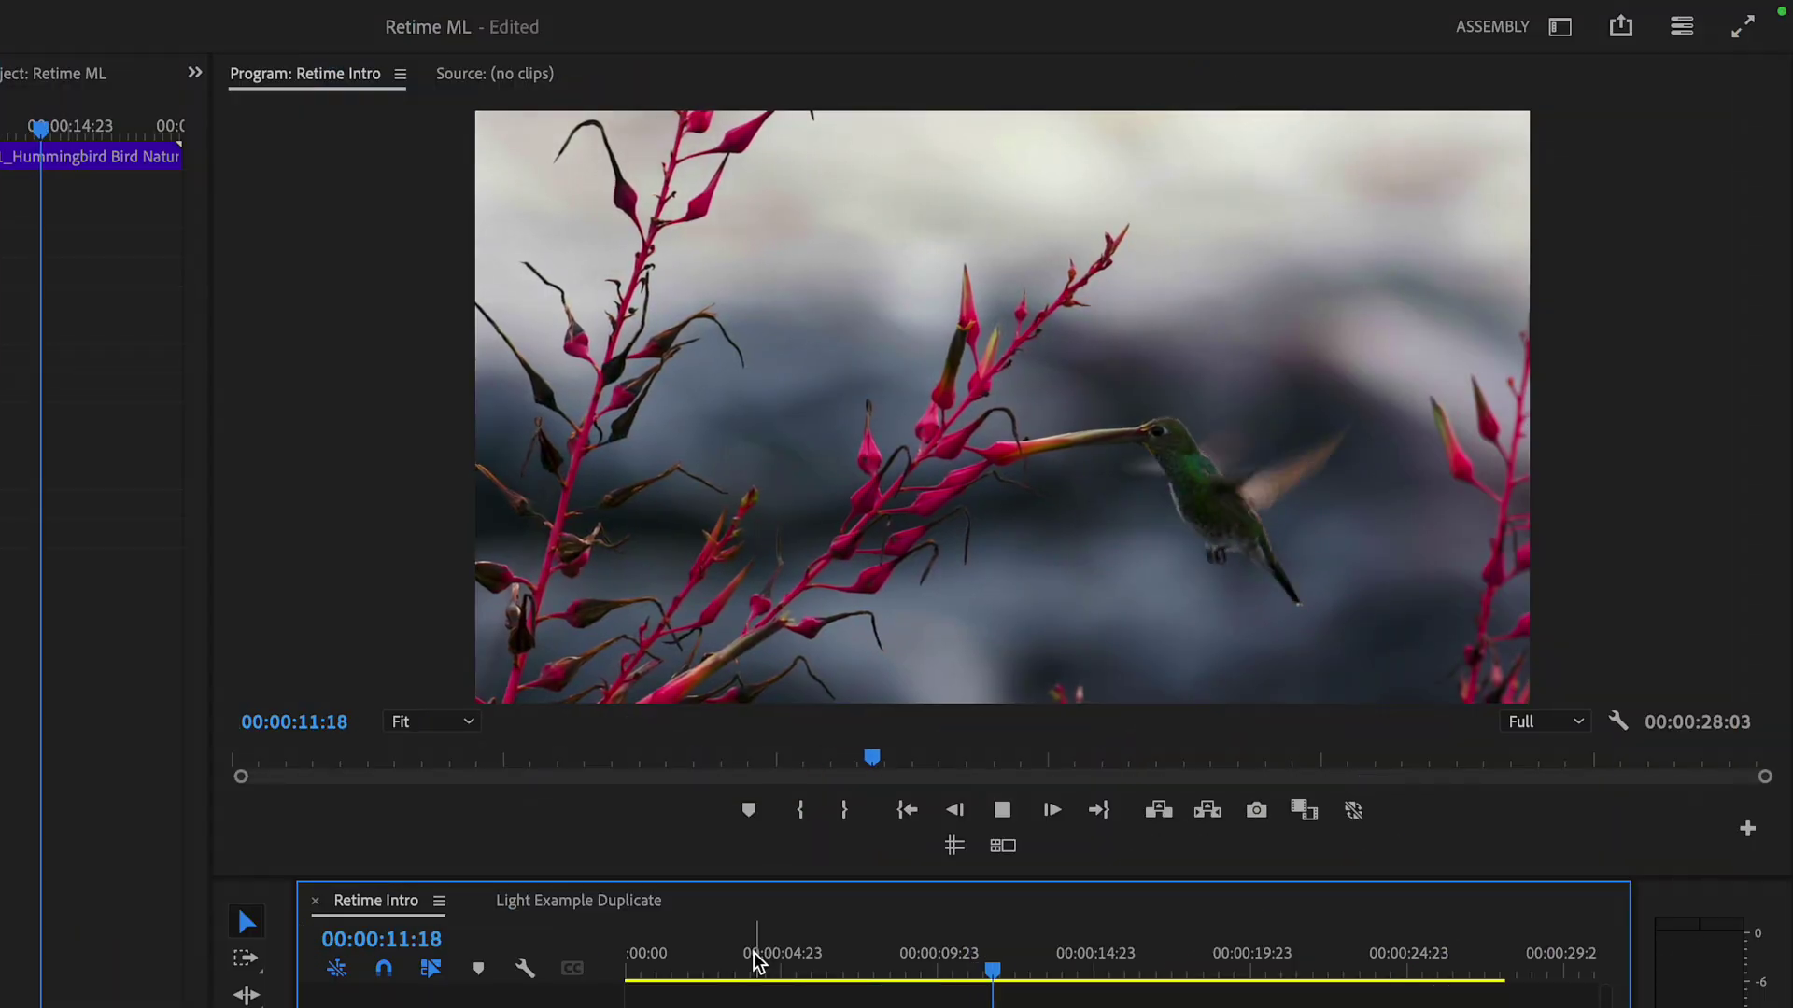
# Search 'retimer', apply BCC+Retimer ML to the hummingbird clip and show its Effect Controls
pyautogui.press('space')
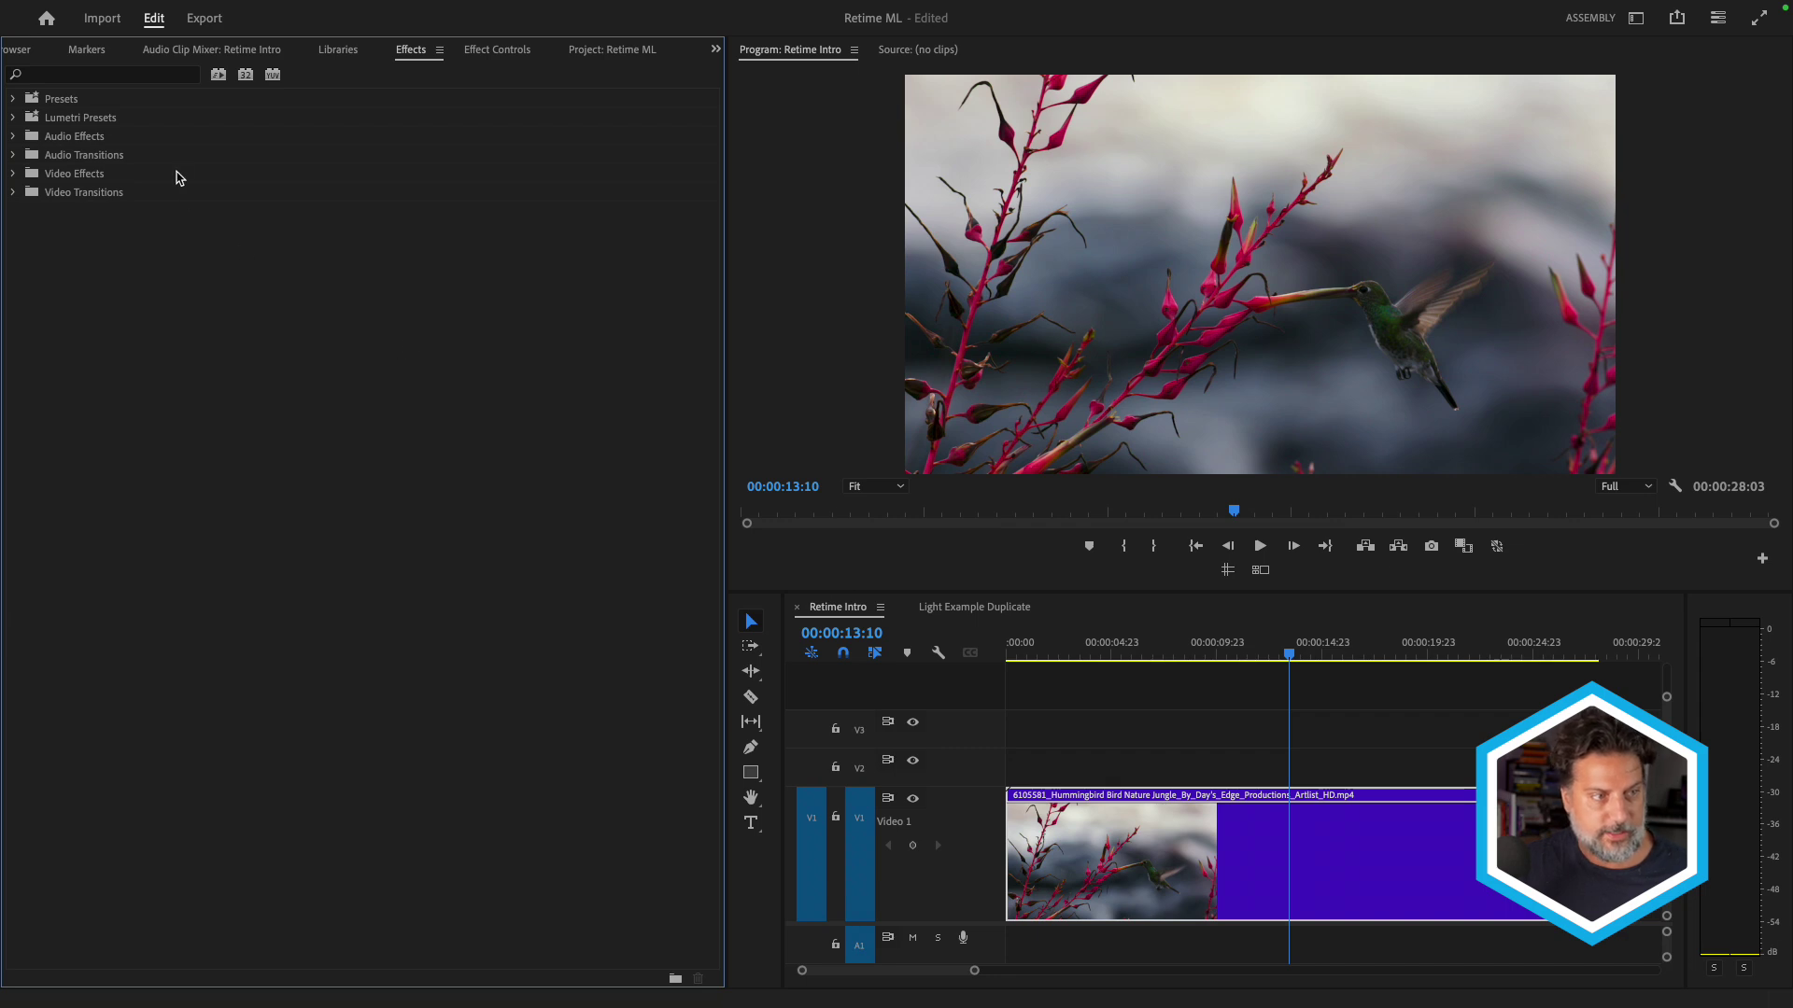
pyautogui.click(127, 77)
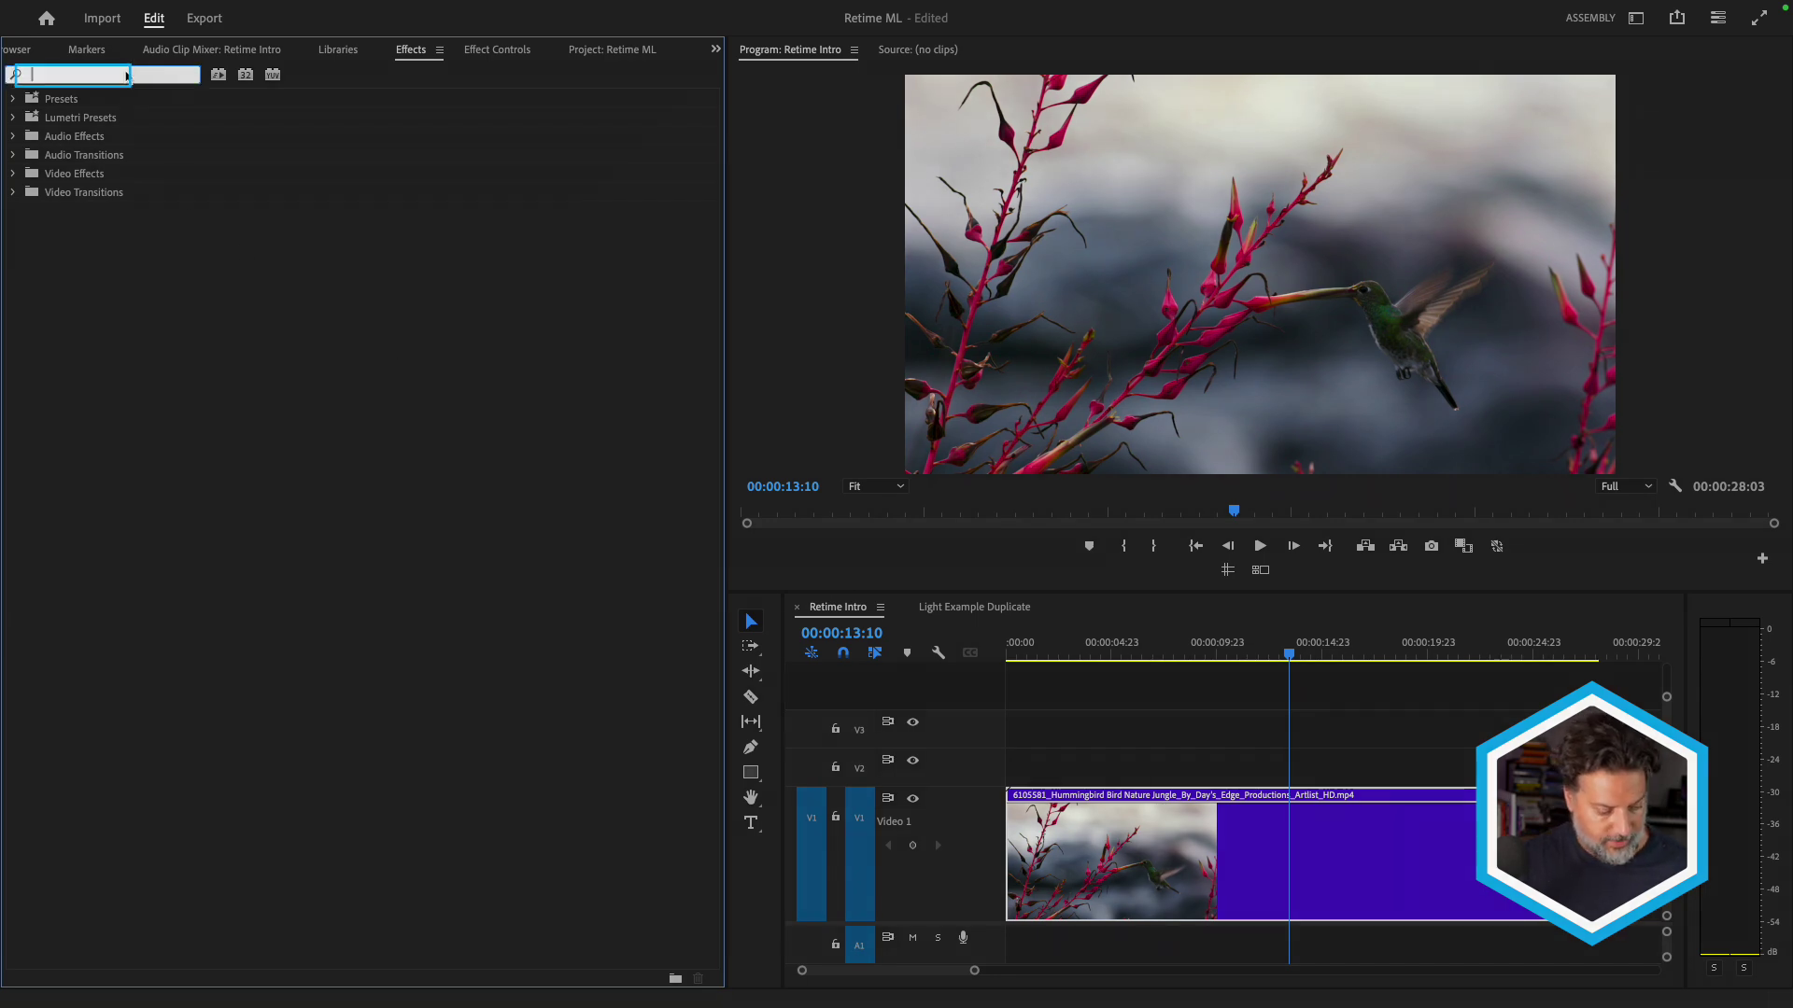
pyautogui.write('retimer')
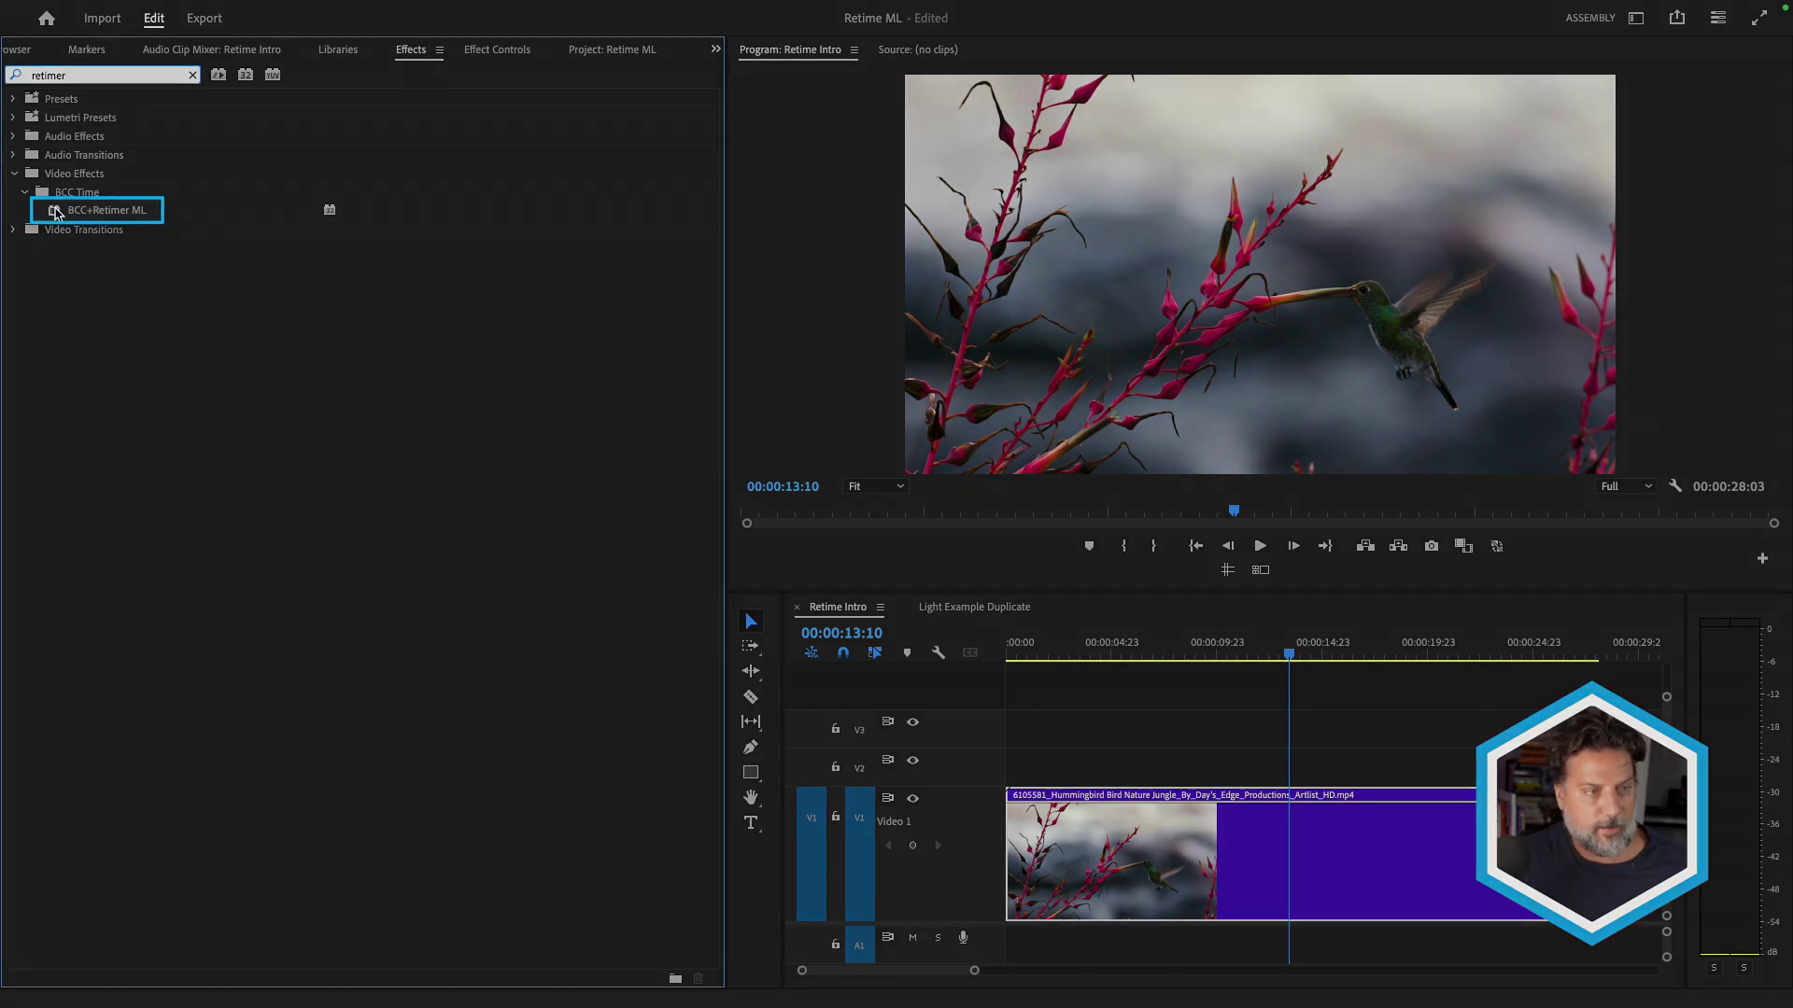
pyautogui.click(56, 212)
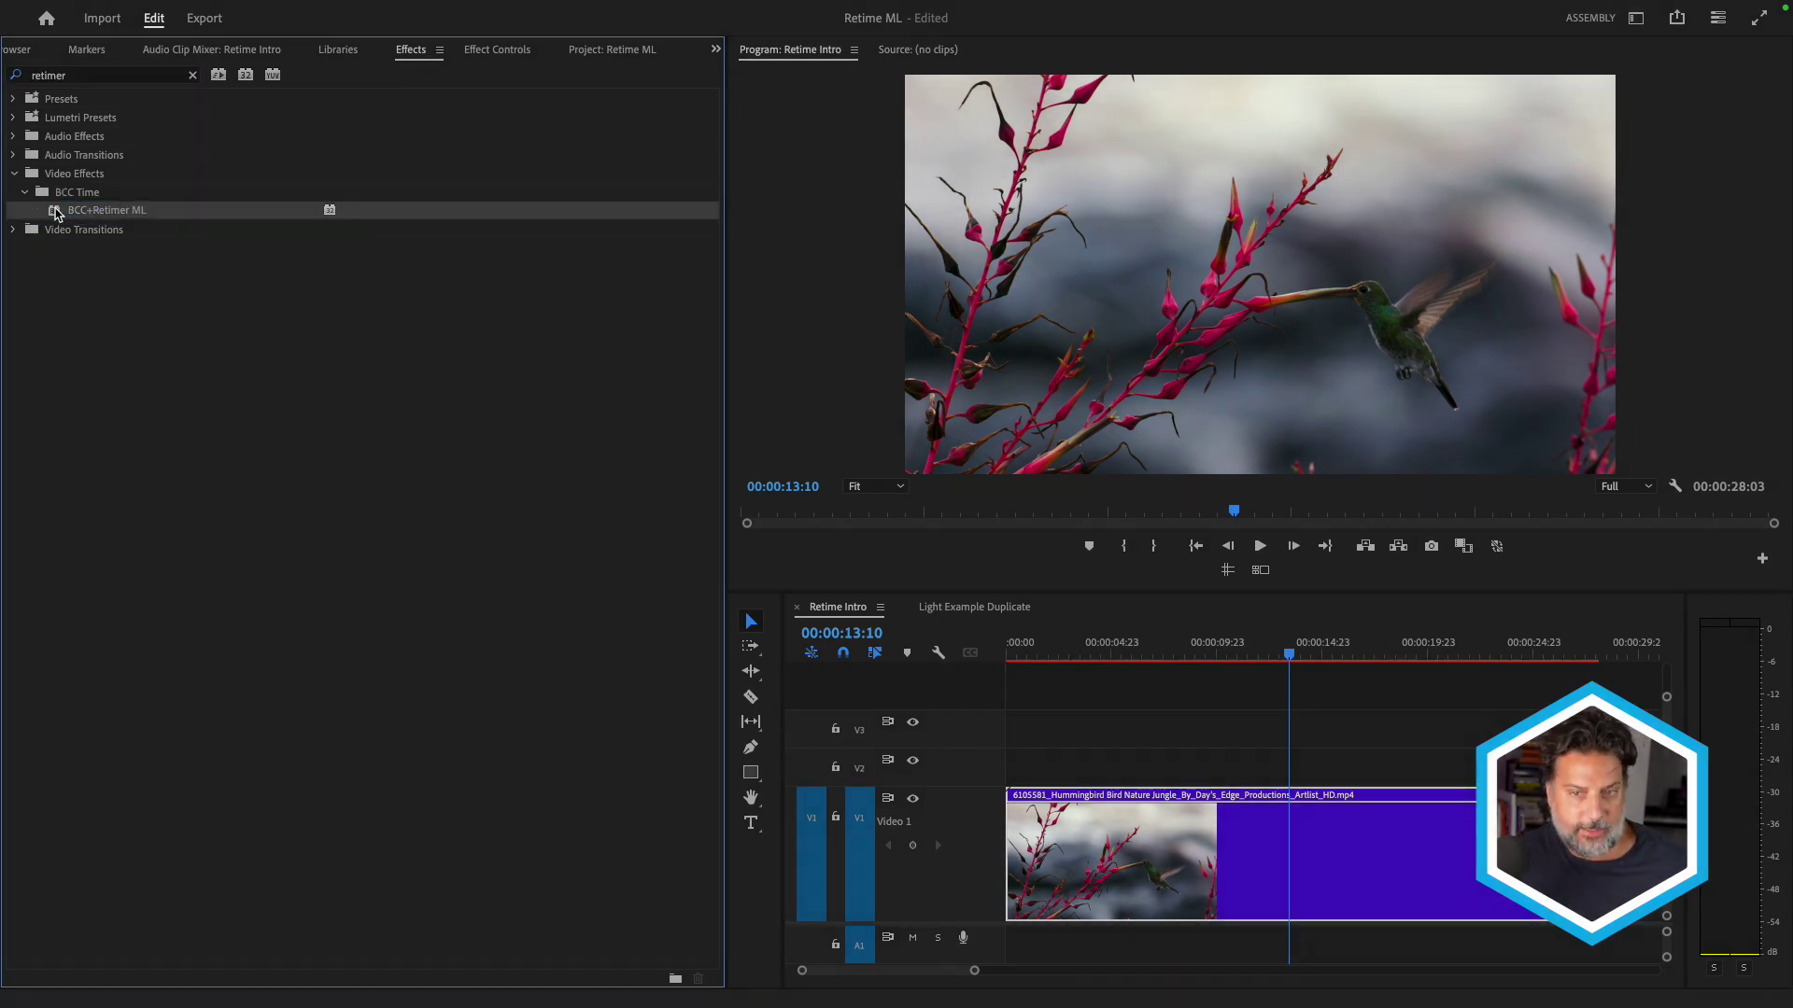
pyautogui.hotkey('shift', '5')
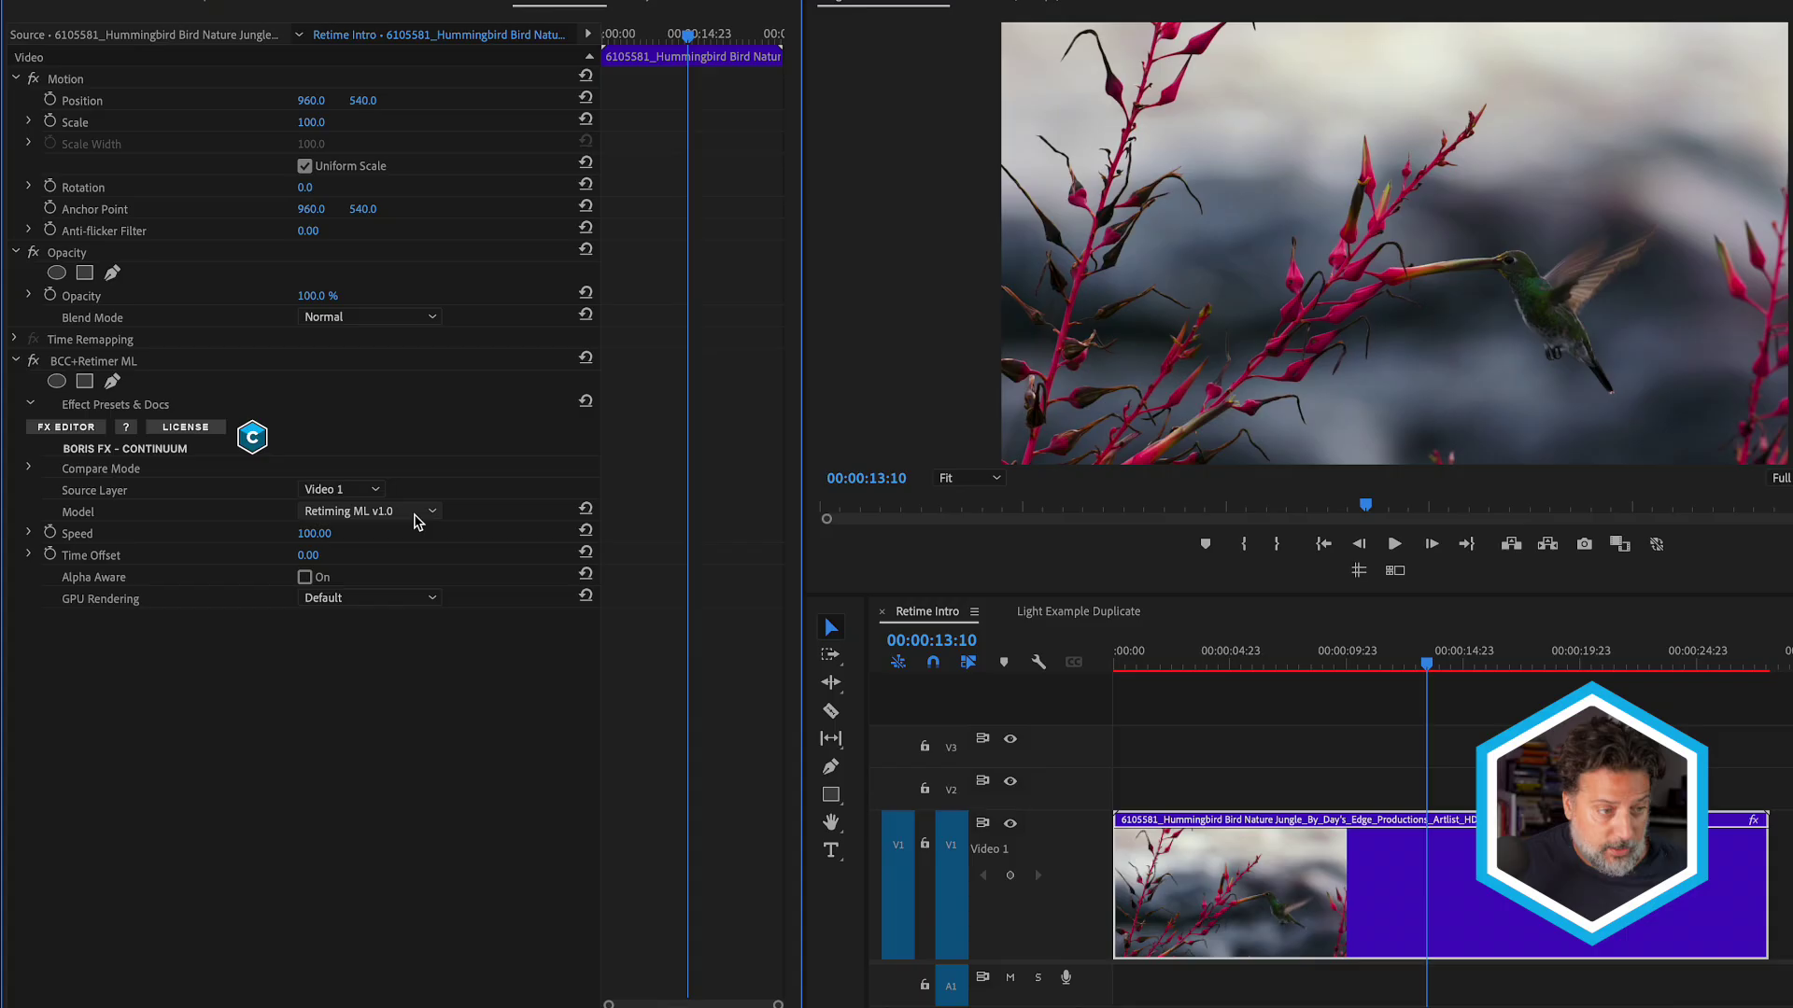
# Set the Retimer ML Speed to 60 and return the playhead to the sequence start
pyautogui.click(311, 534)
pyautogui.write('60')
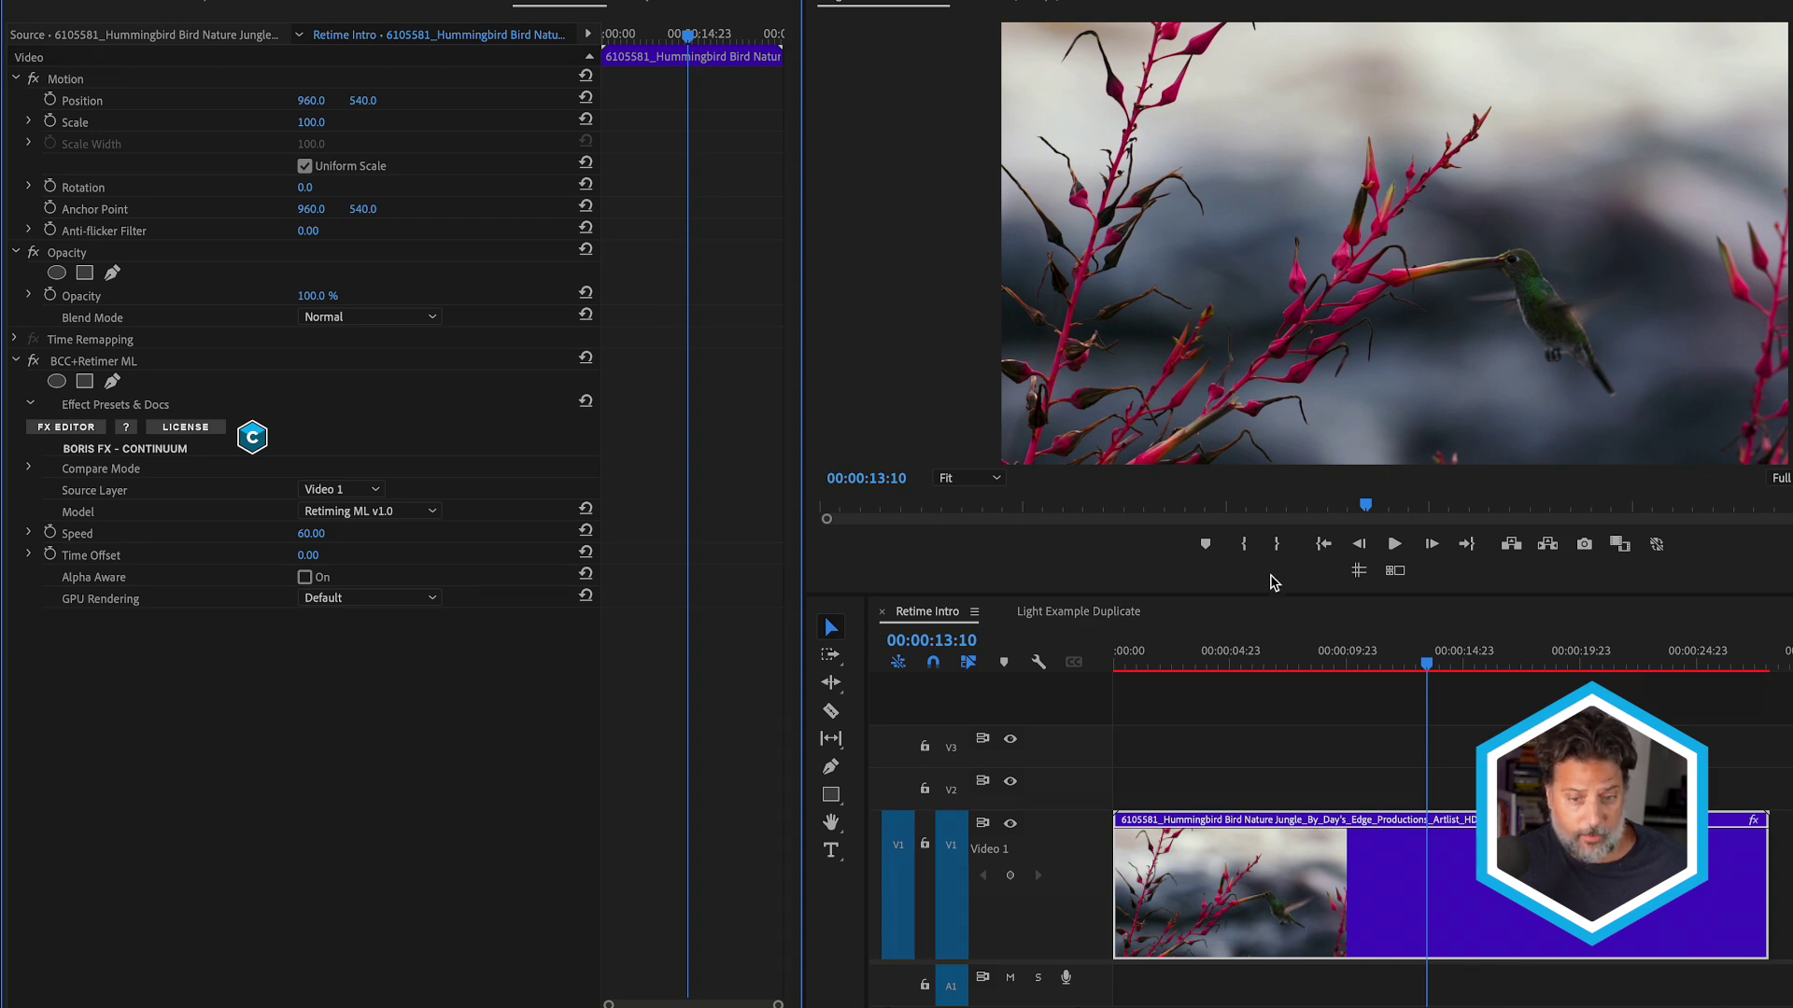
pyautogui.moveTo(1216, 655); pyautogui.dragTo(1078, 686)
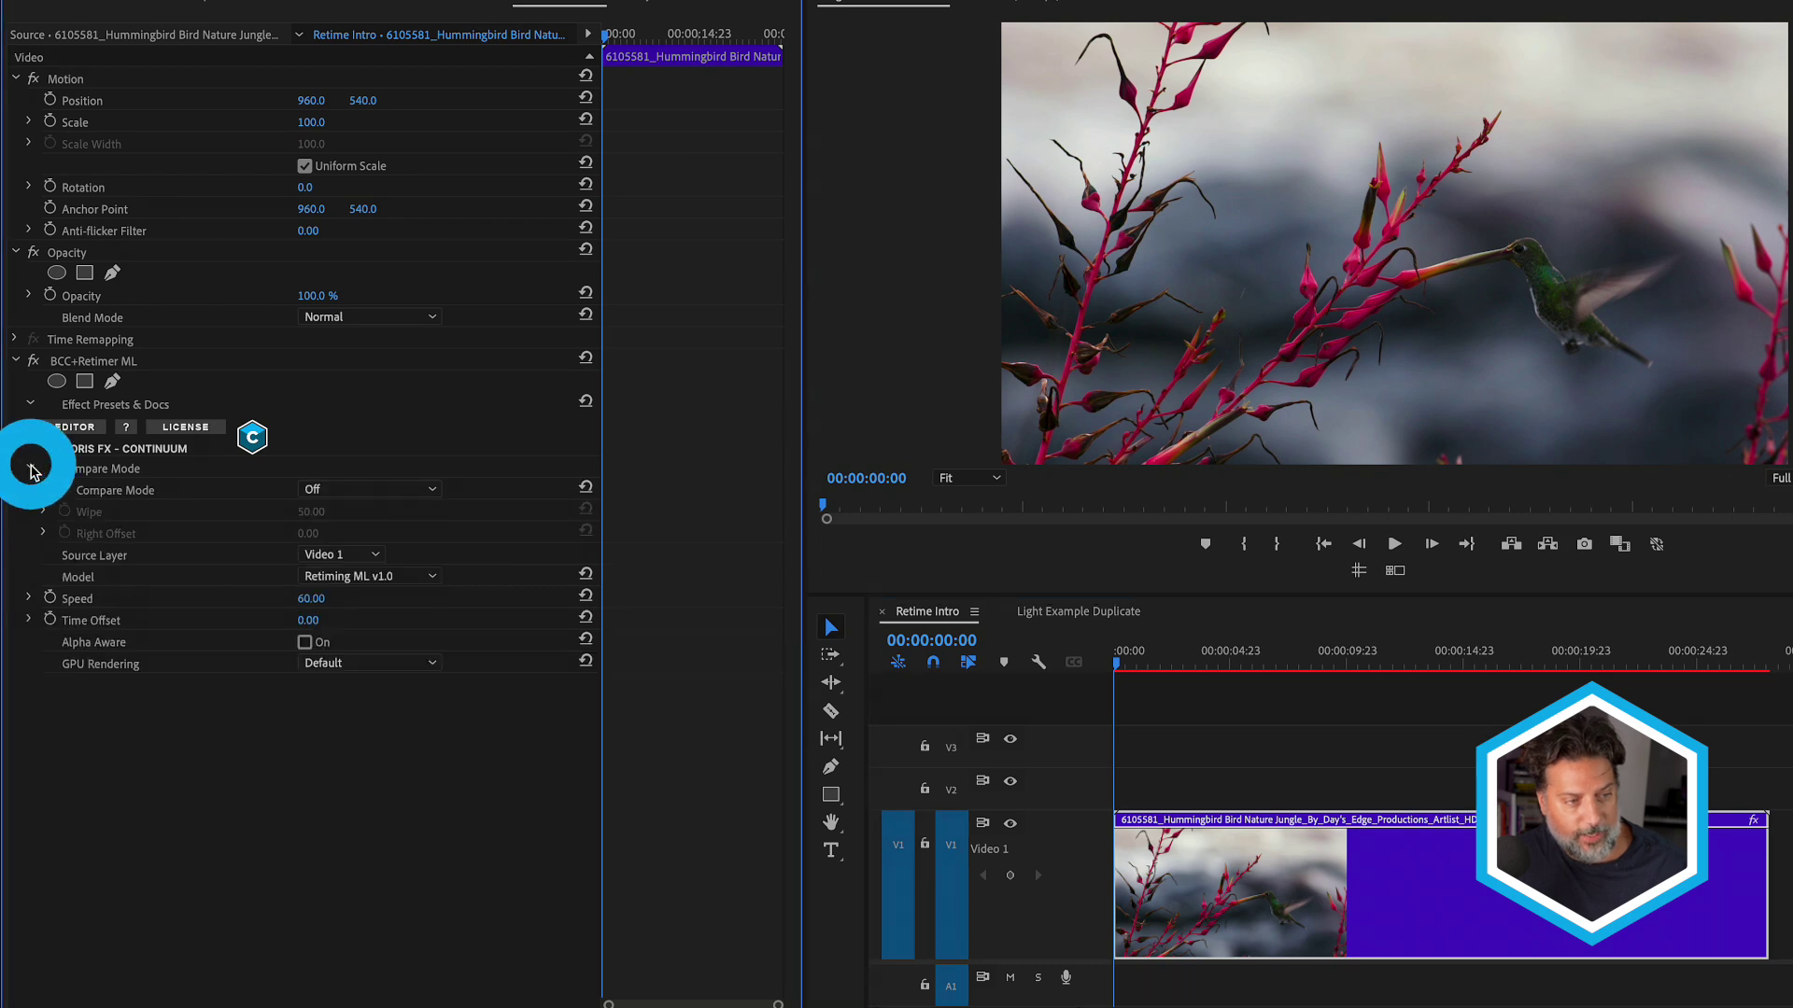
# Set Compare Mode to Side By Side with Right Offset -32 and Wipe 29
pyautogui.click(35, 469)
pyautogui.click(367, 490)
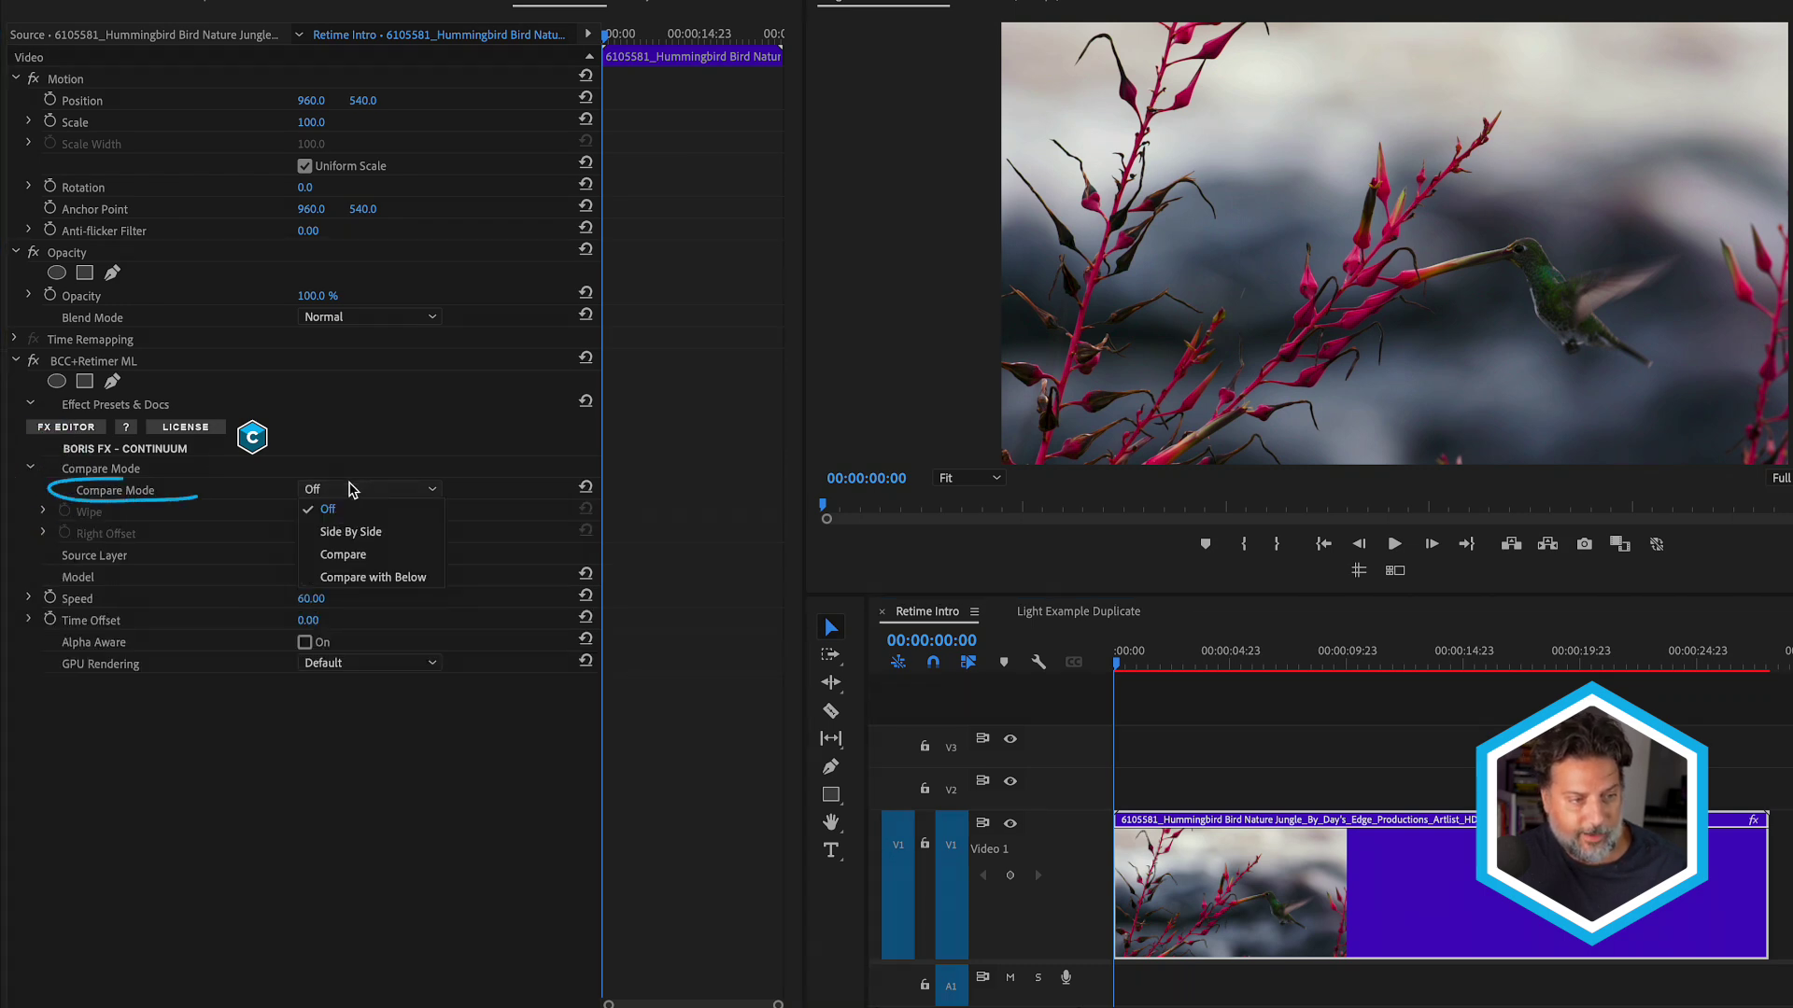
pyautogui.click(351, 534)
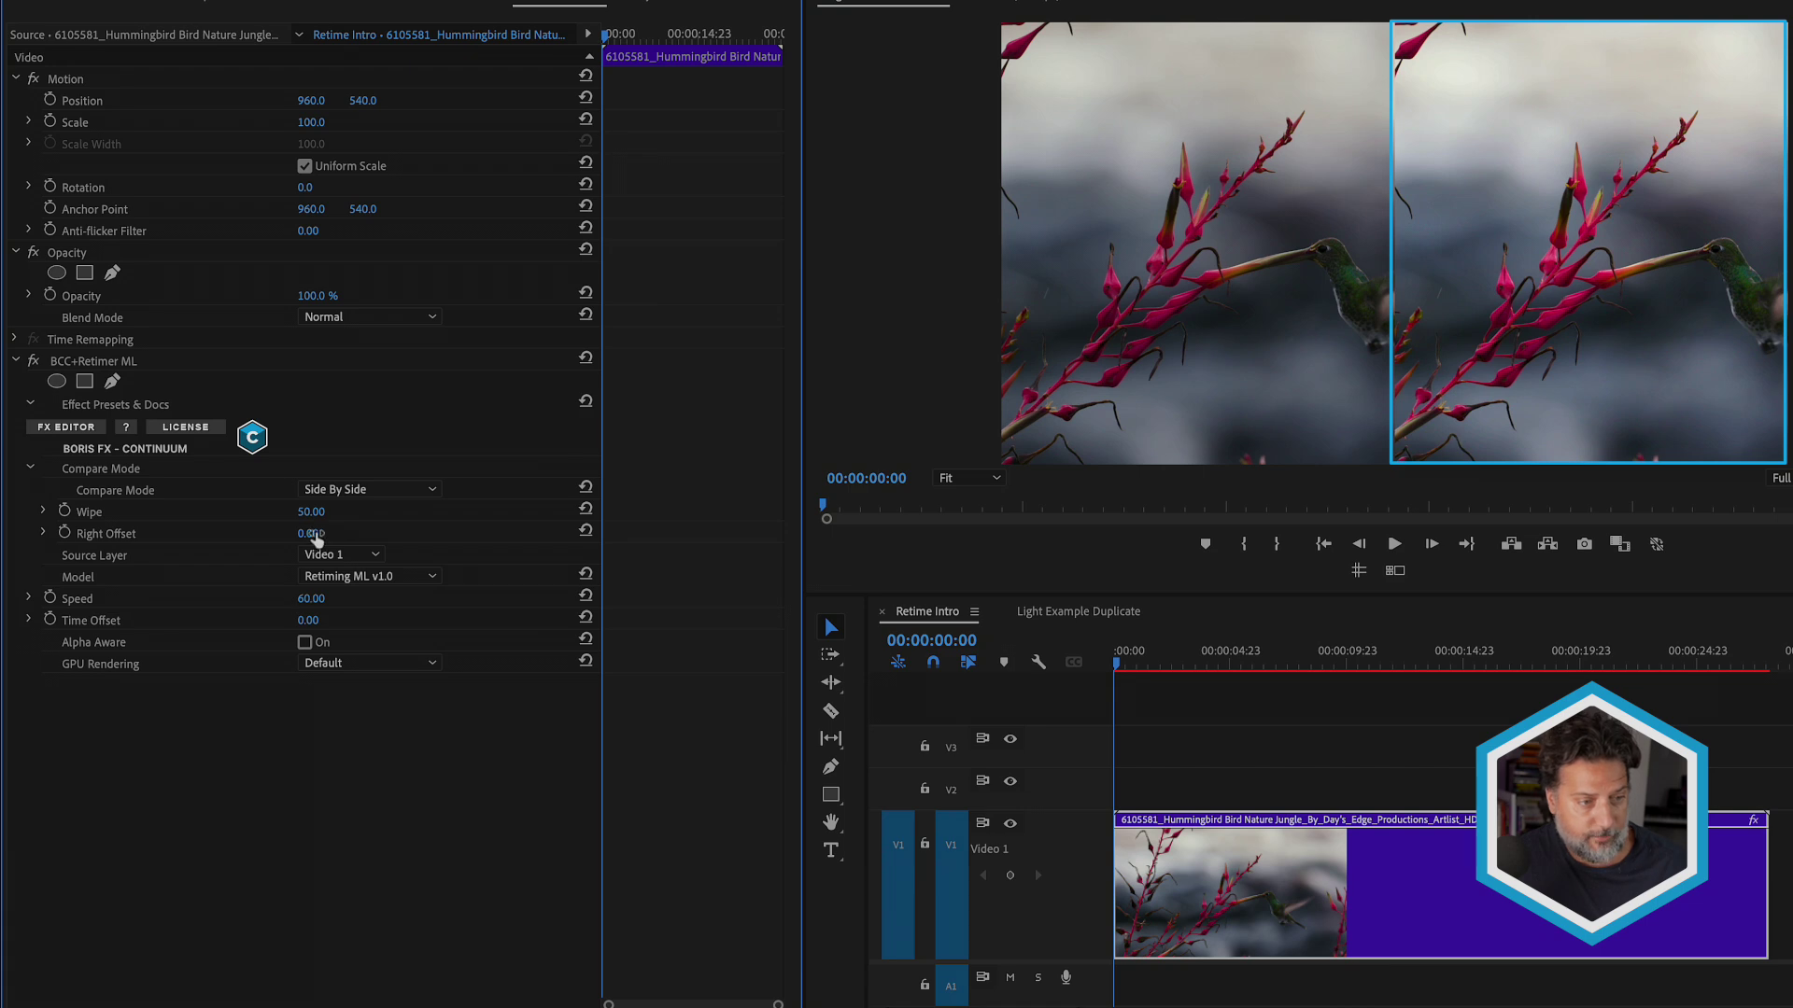
pyautogui.moveTo(311, 532); pyautogui.dragTo(285, 532)
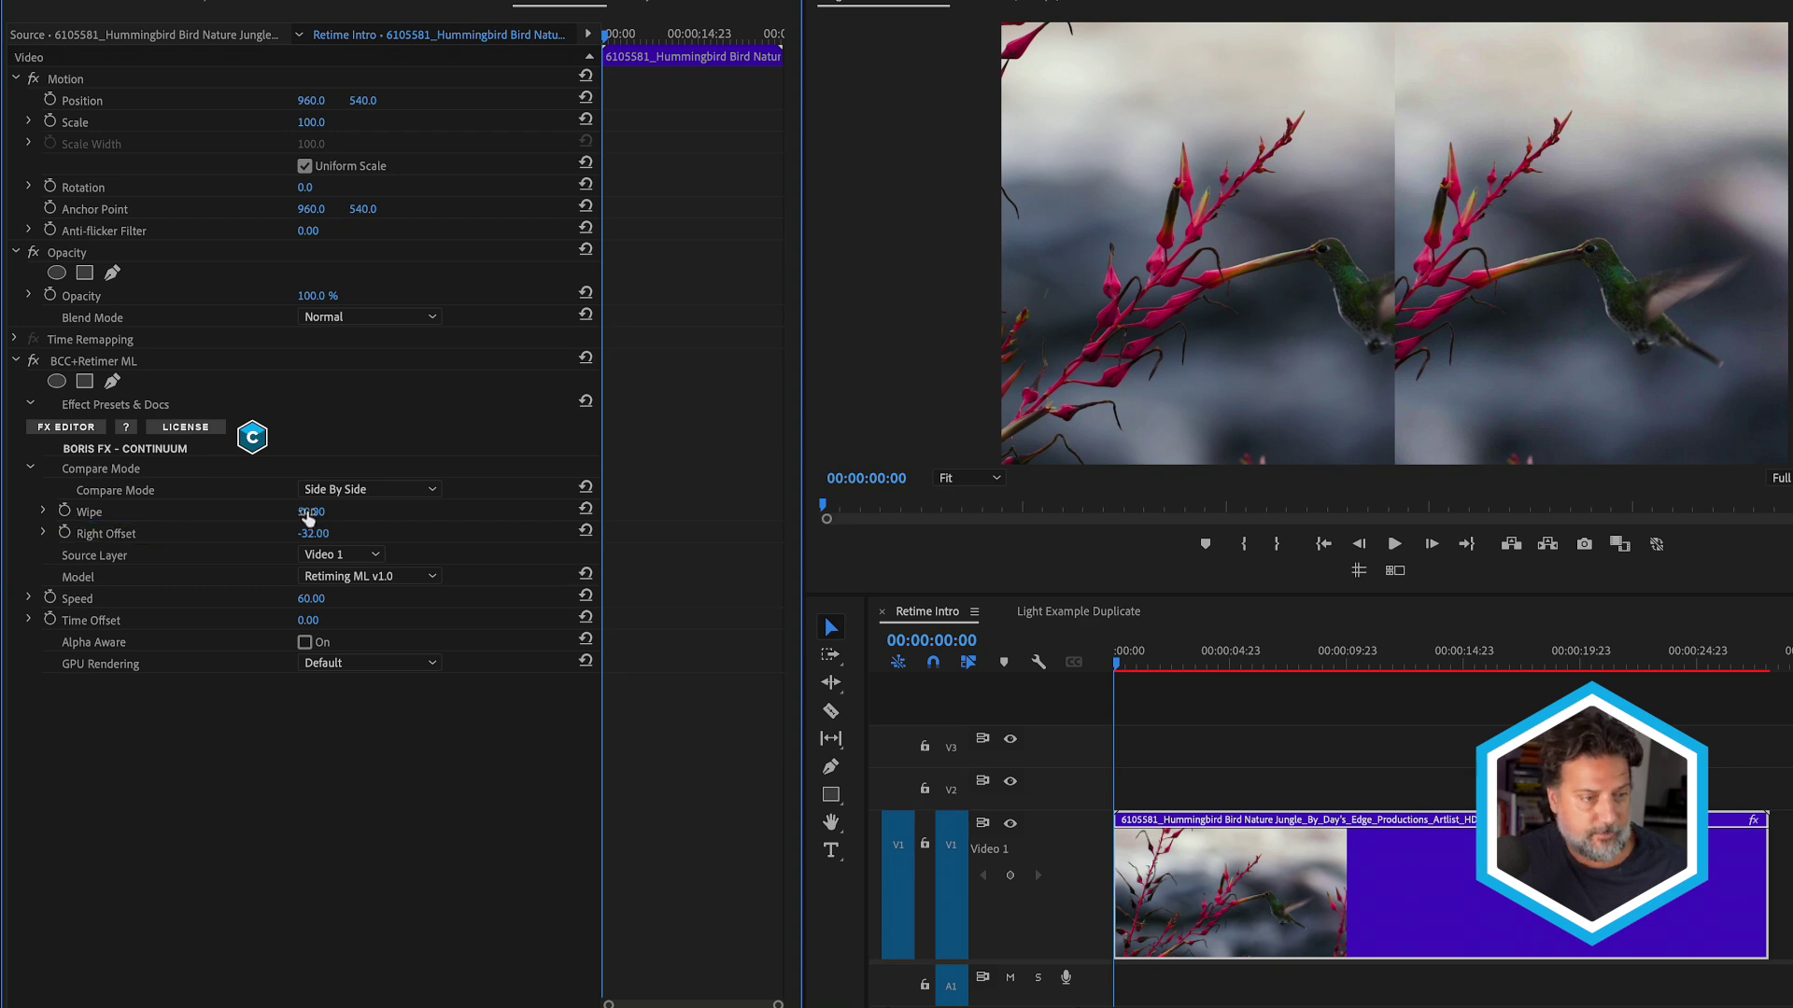
pyautogui.moveTo(312, 510); pyautogui.dragTo(297, 511)
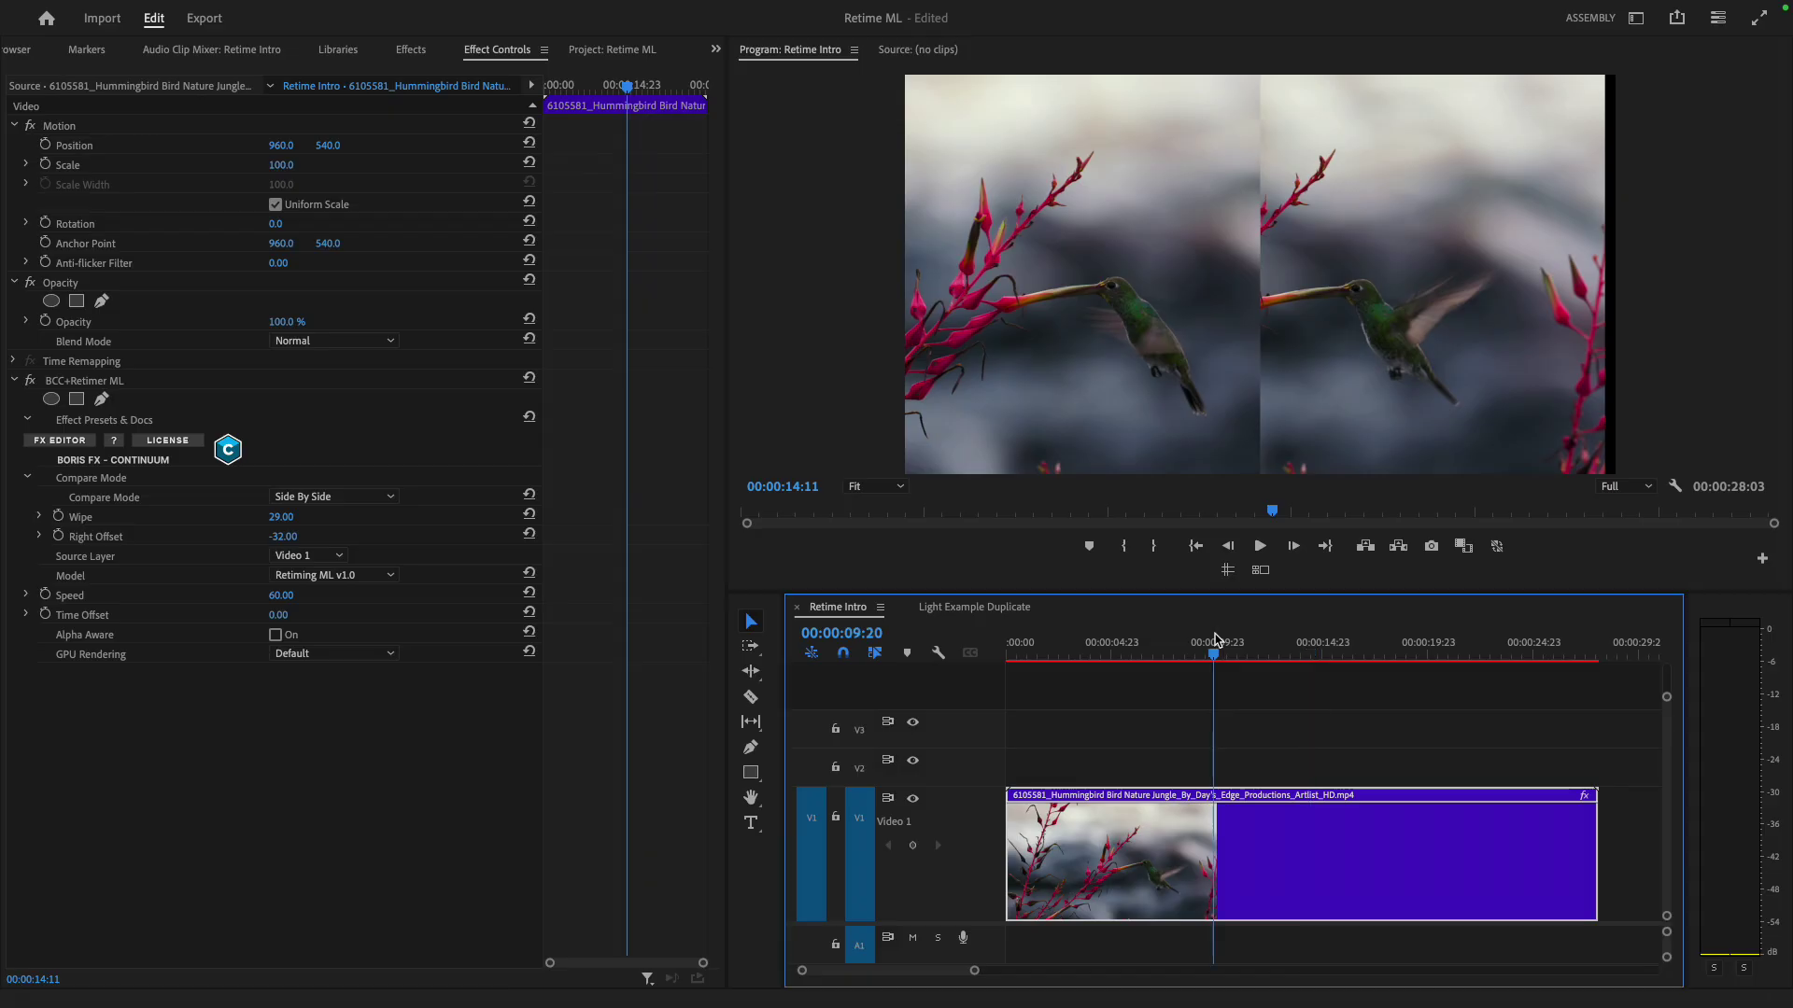
# Scrub the playhead from the start out to 26:09 near the clip's end
pyautogui.moveTo(1083, 645); pyautogui.dragTo(980, 672)
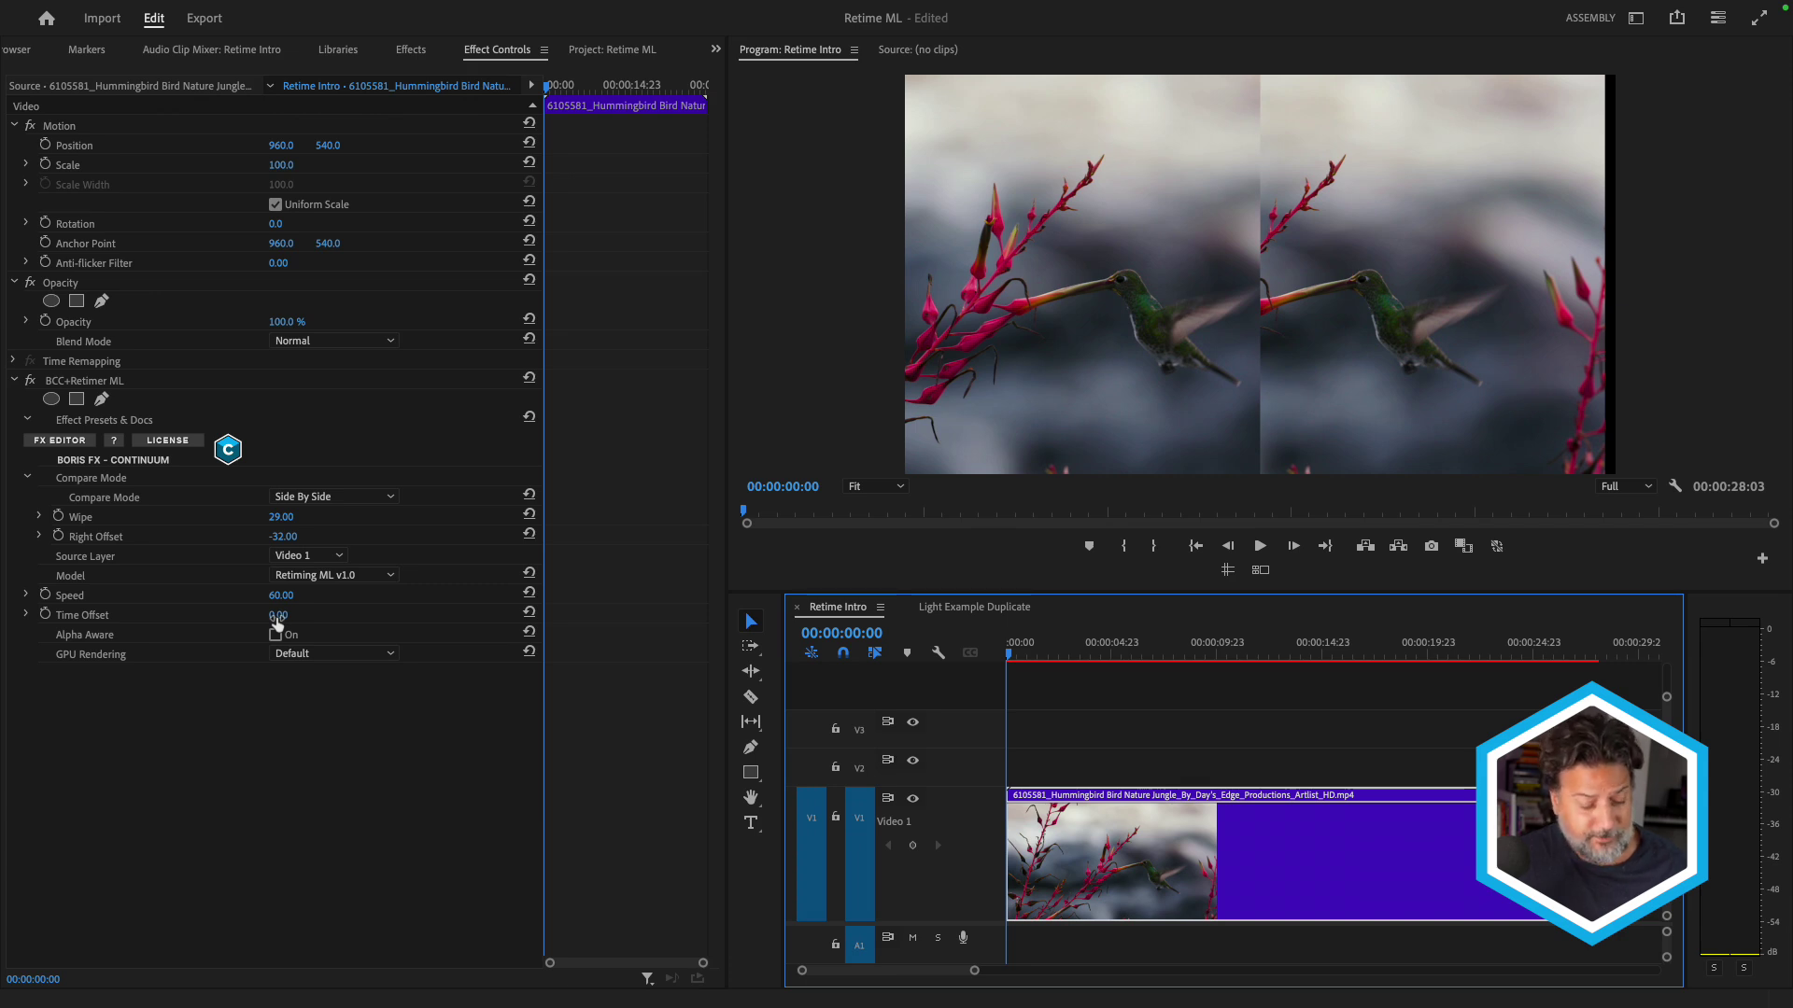
pyautogui.click(1502, 643)
pyautogui.moveTo(1505, 642); pyautogui.dragTo(1574, 642)
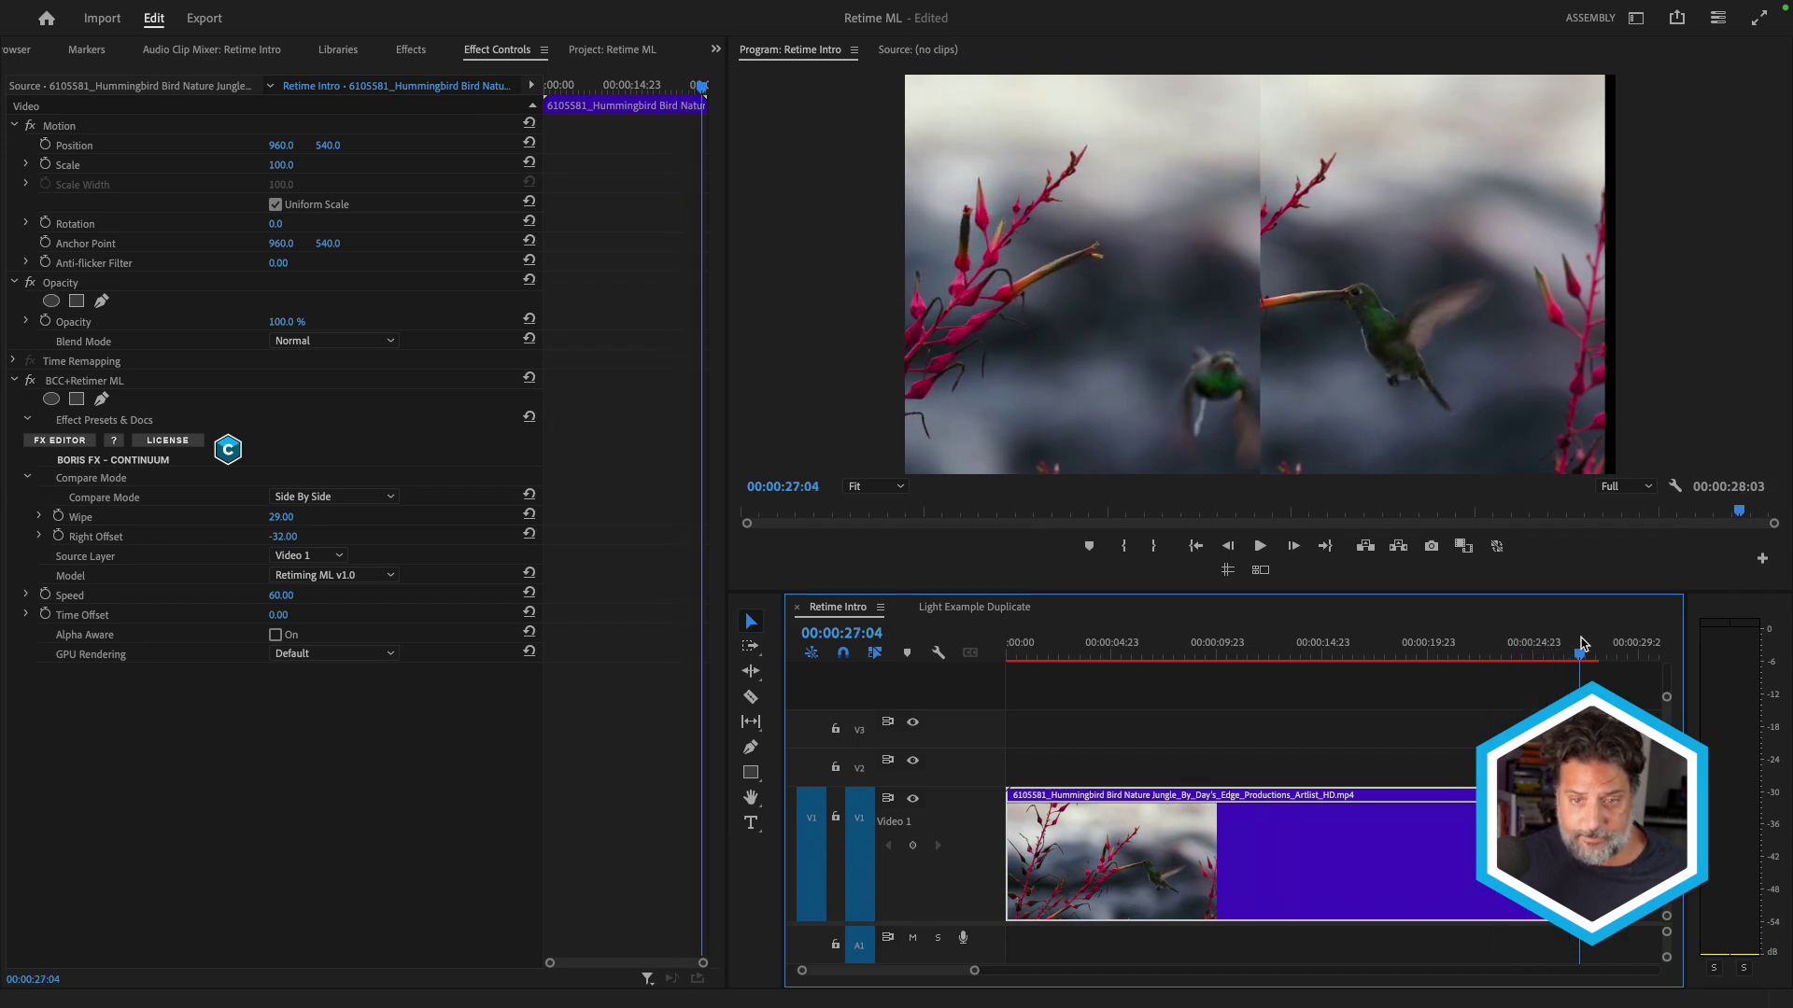
pyautogui.moveTo(1582, 642); pyautogui.dragTo(1568, 642)
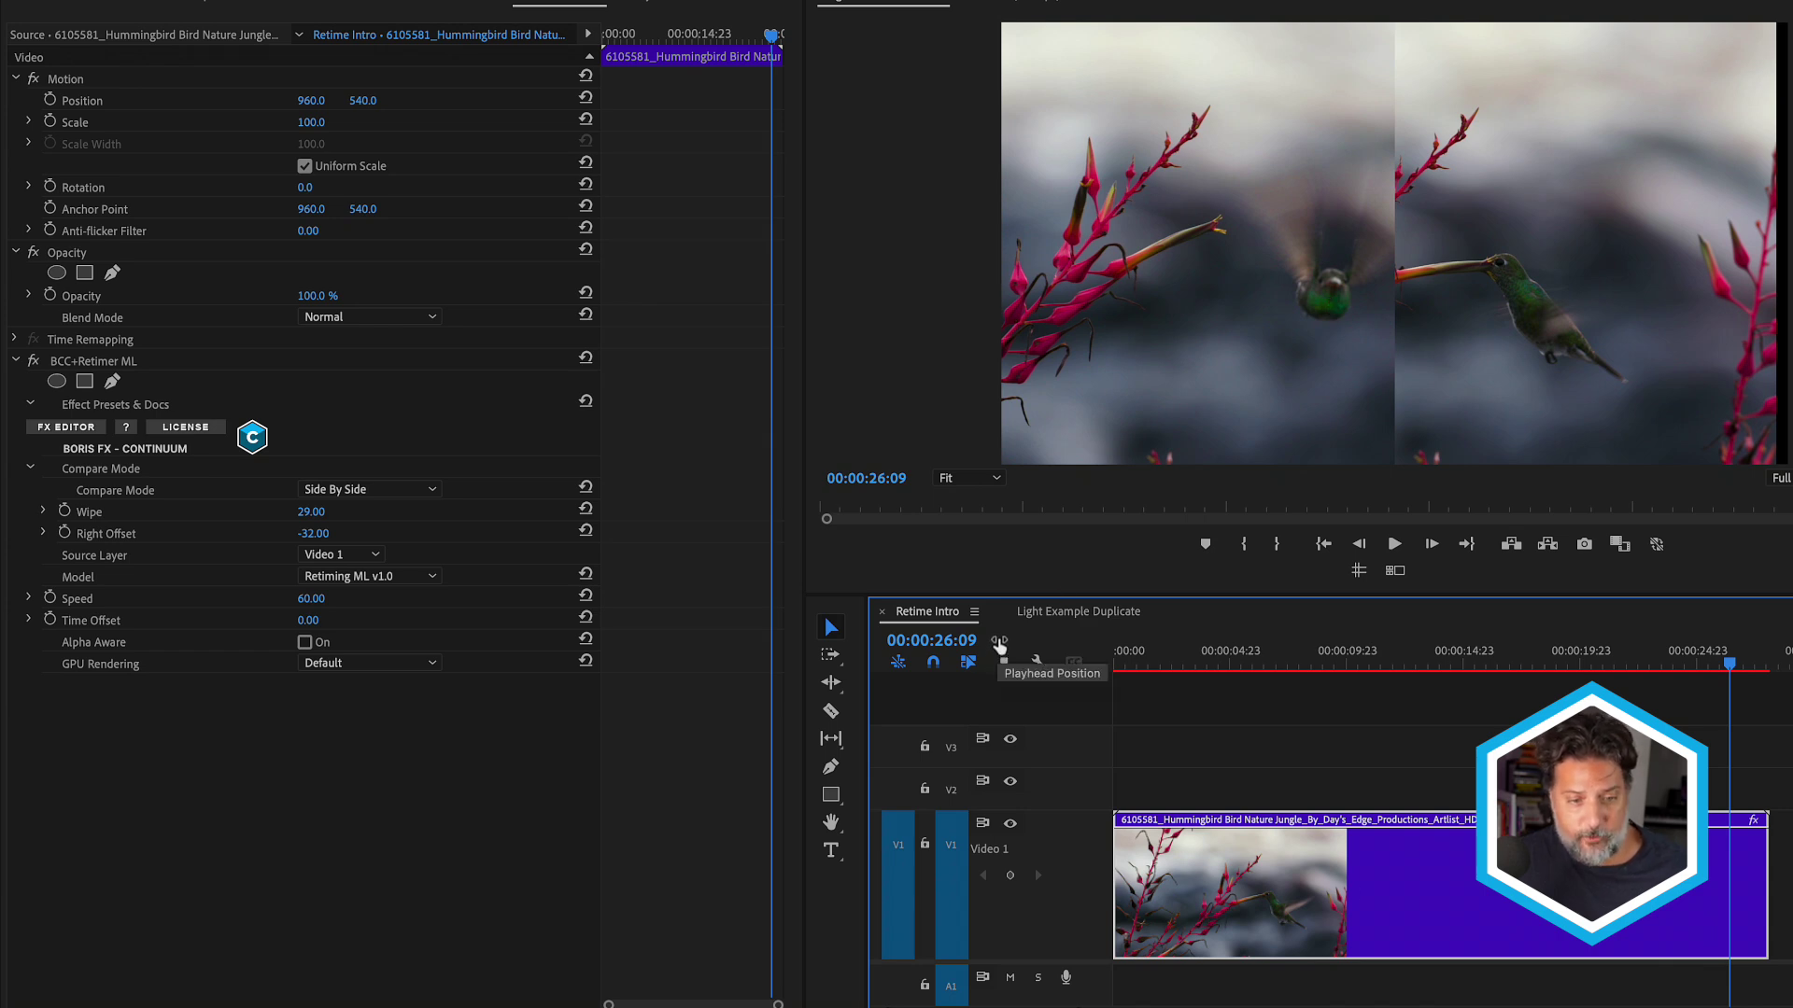
# Switch the time display to Frames and park the playhead at frame 0, ready to edit Time Offset
pyautogui.rightClick(999, 644)
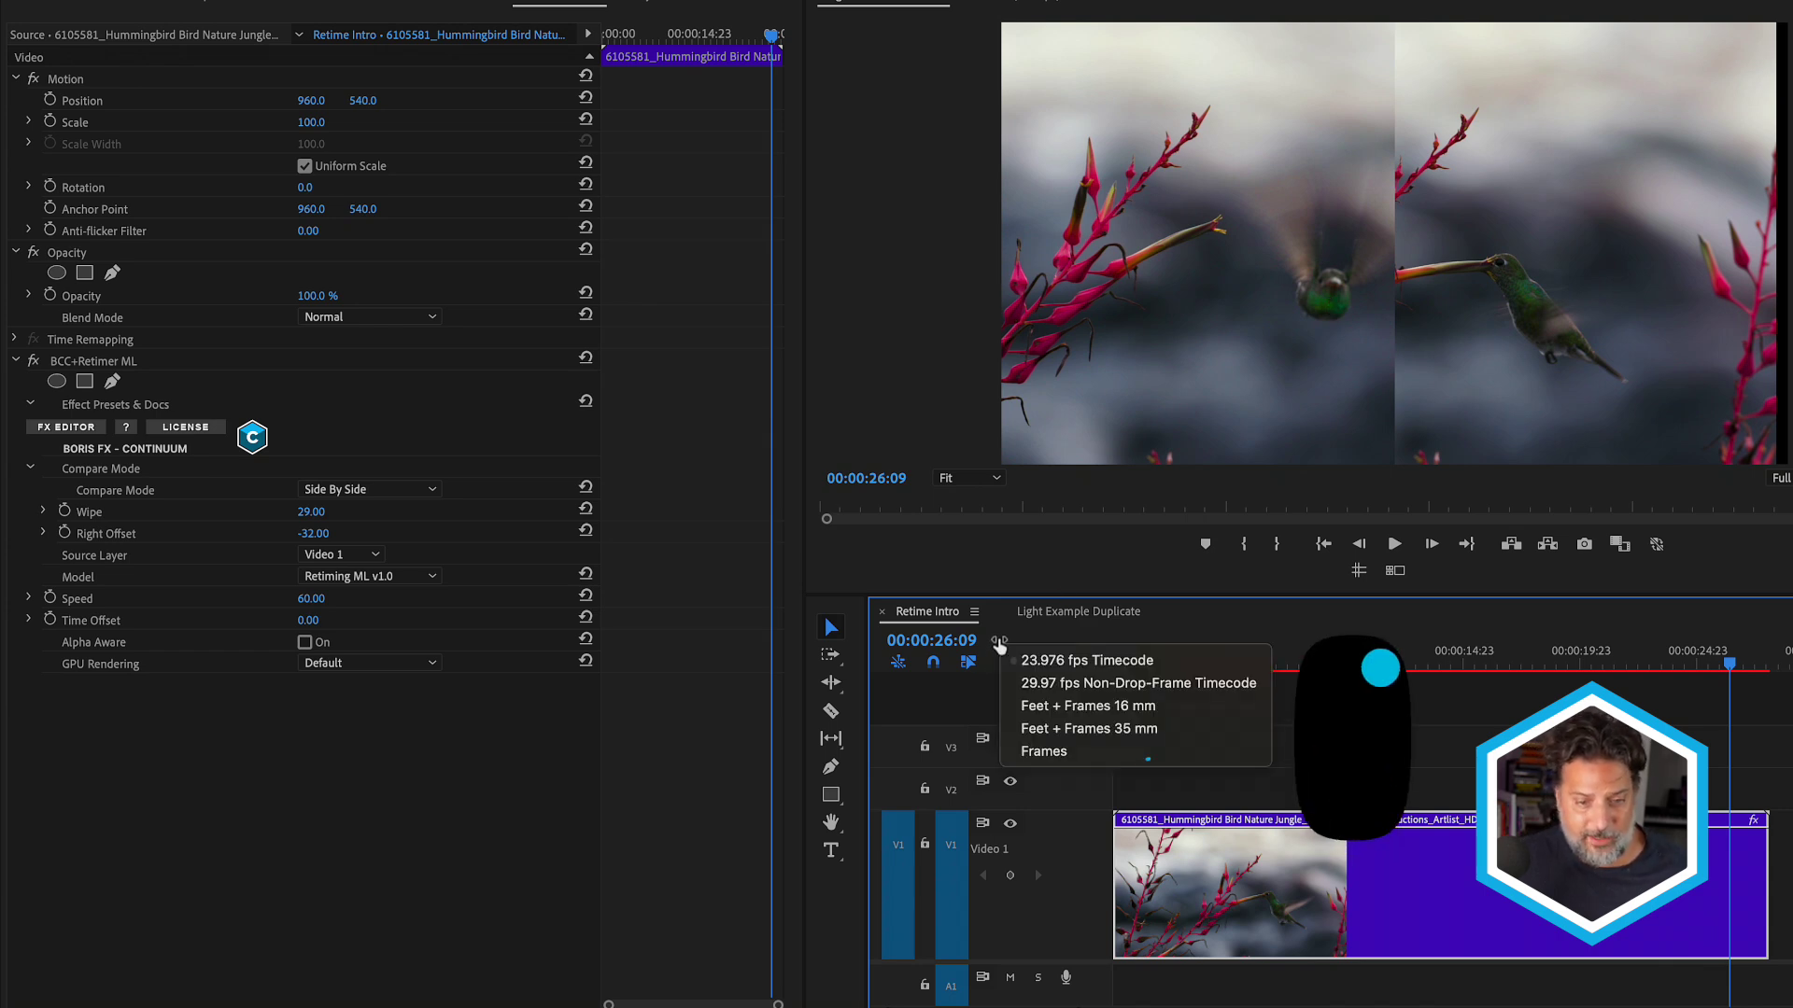
pyautogui.click(1048, 752)
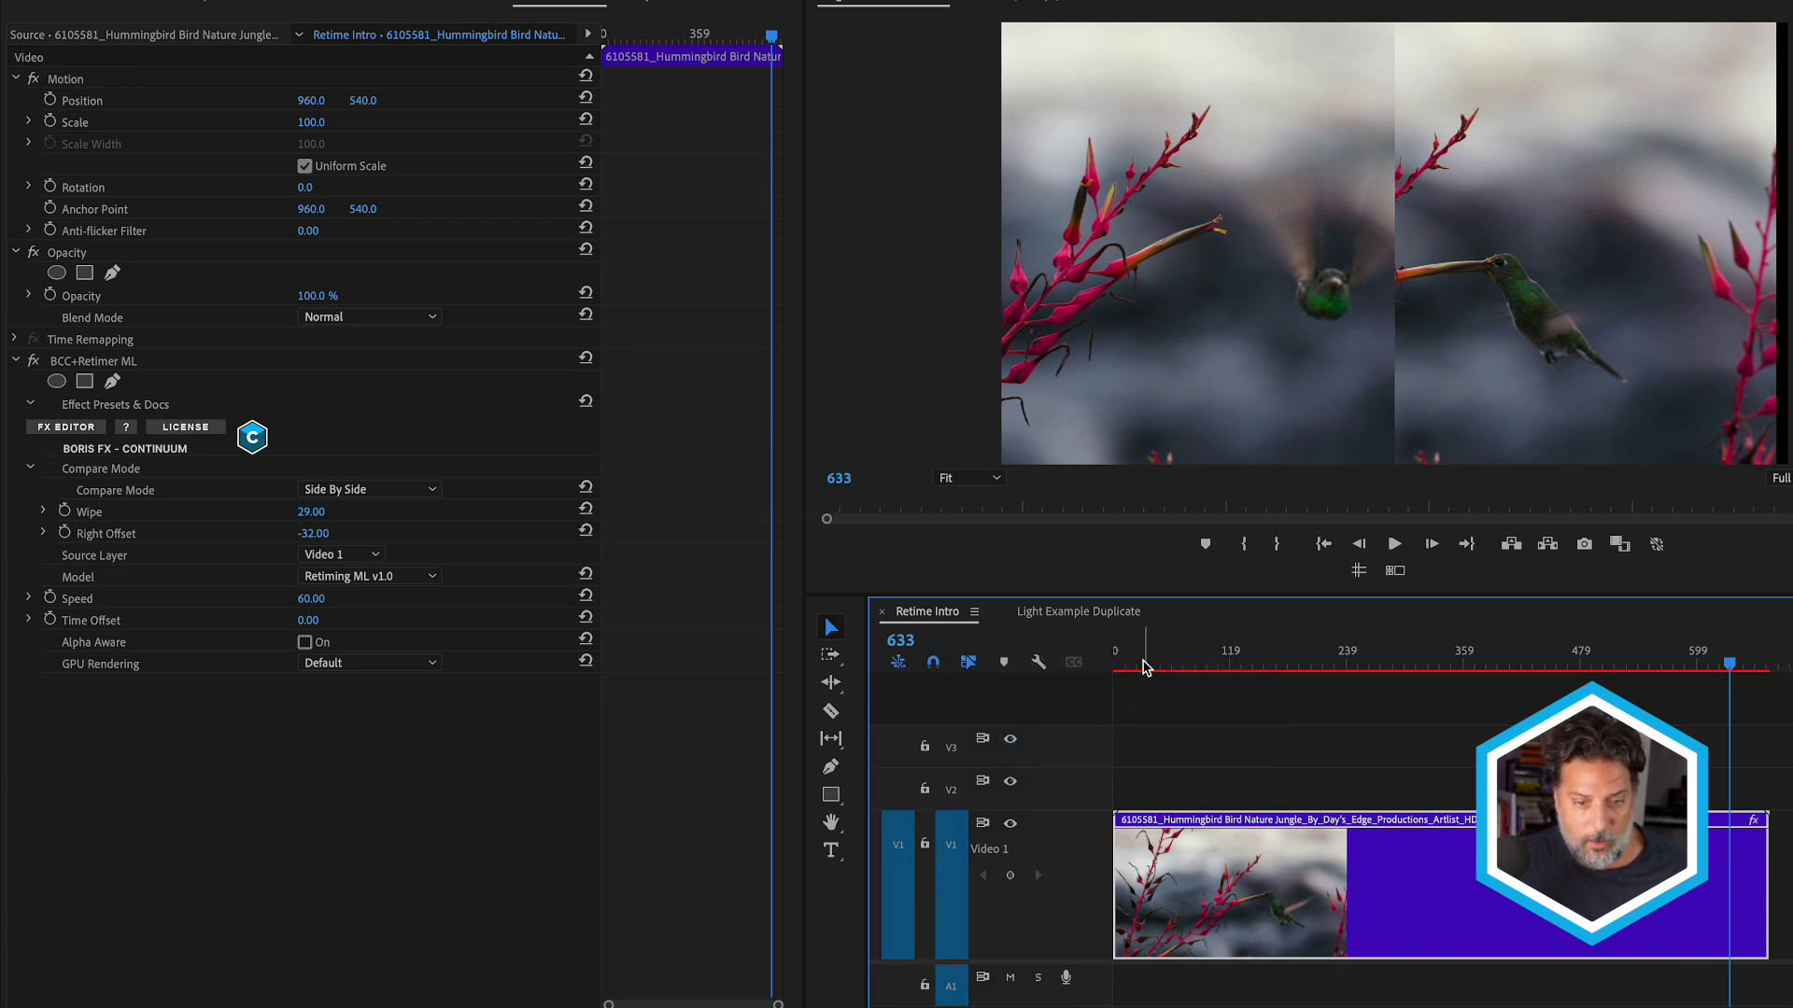
pyautogui.moveTo(1144, 668); pyautogui.dragTo(1083, 668)
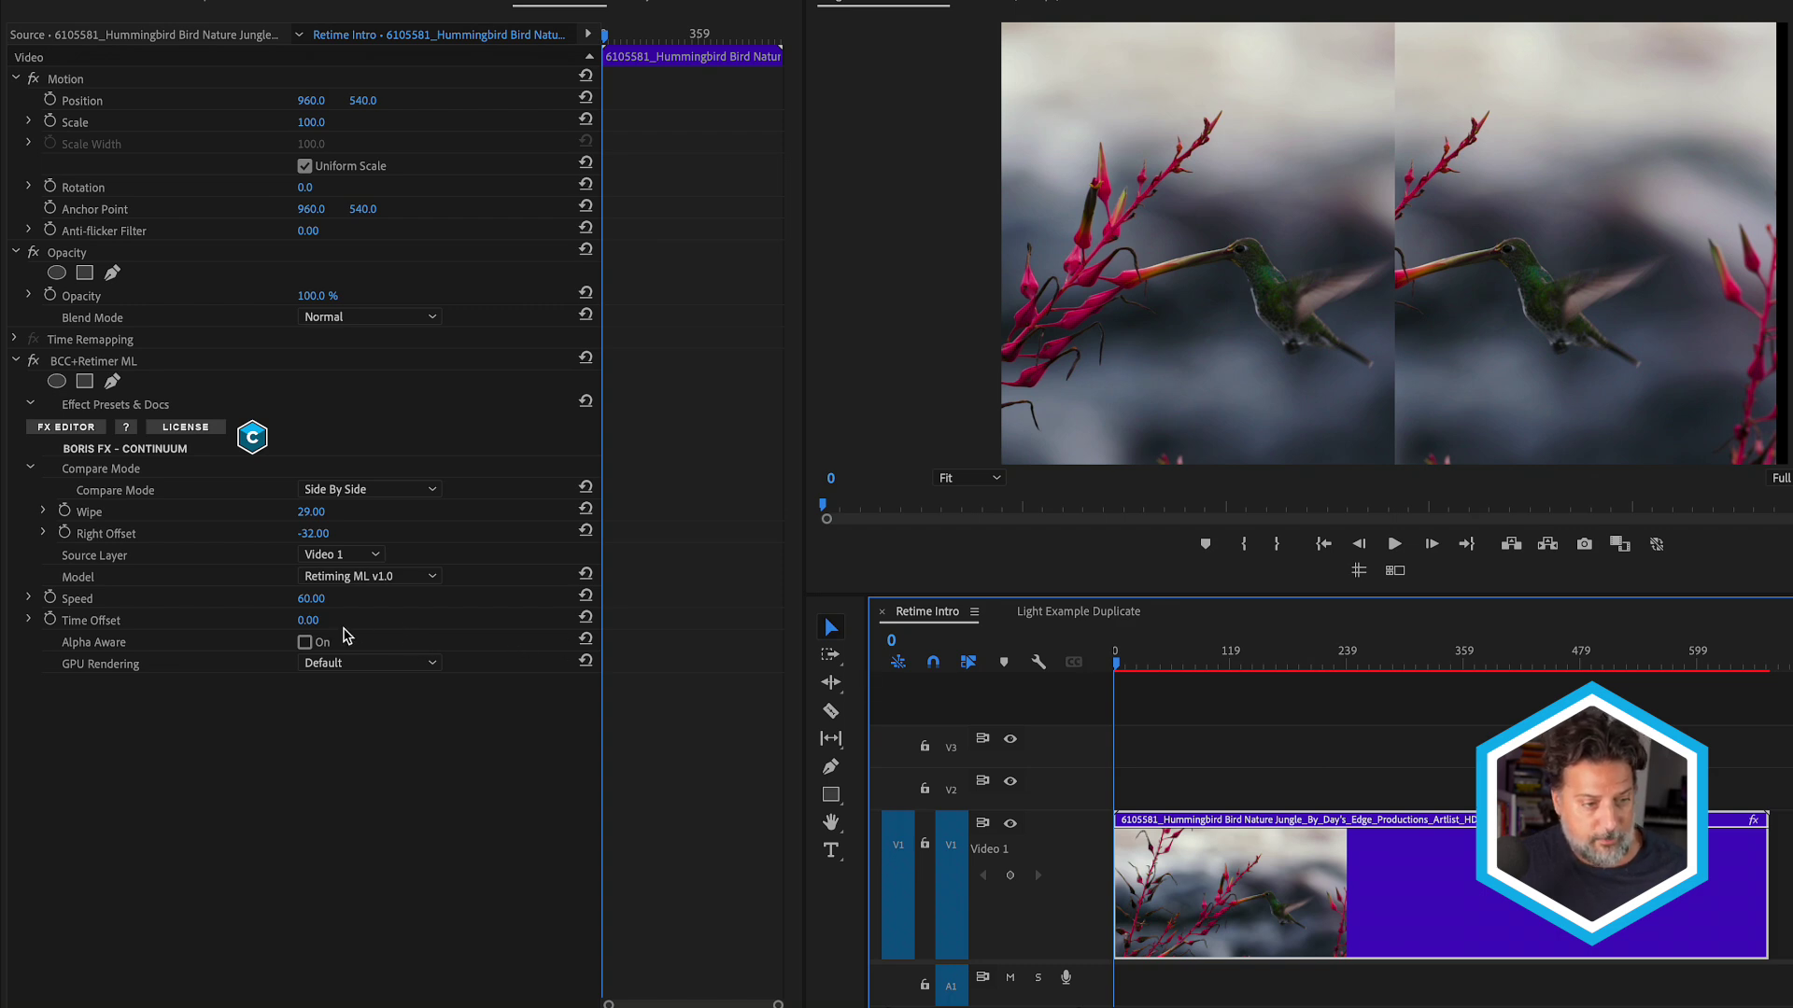
pyautogui.click(311, 620)
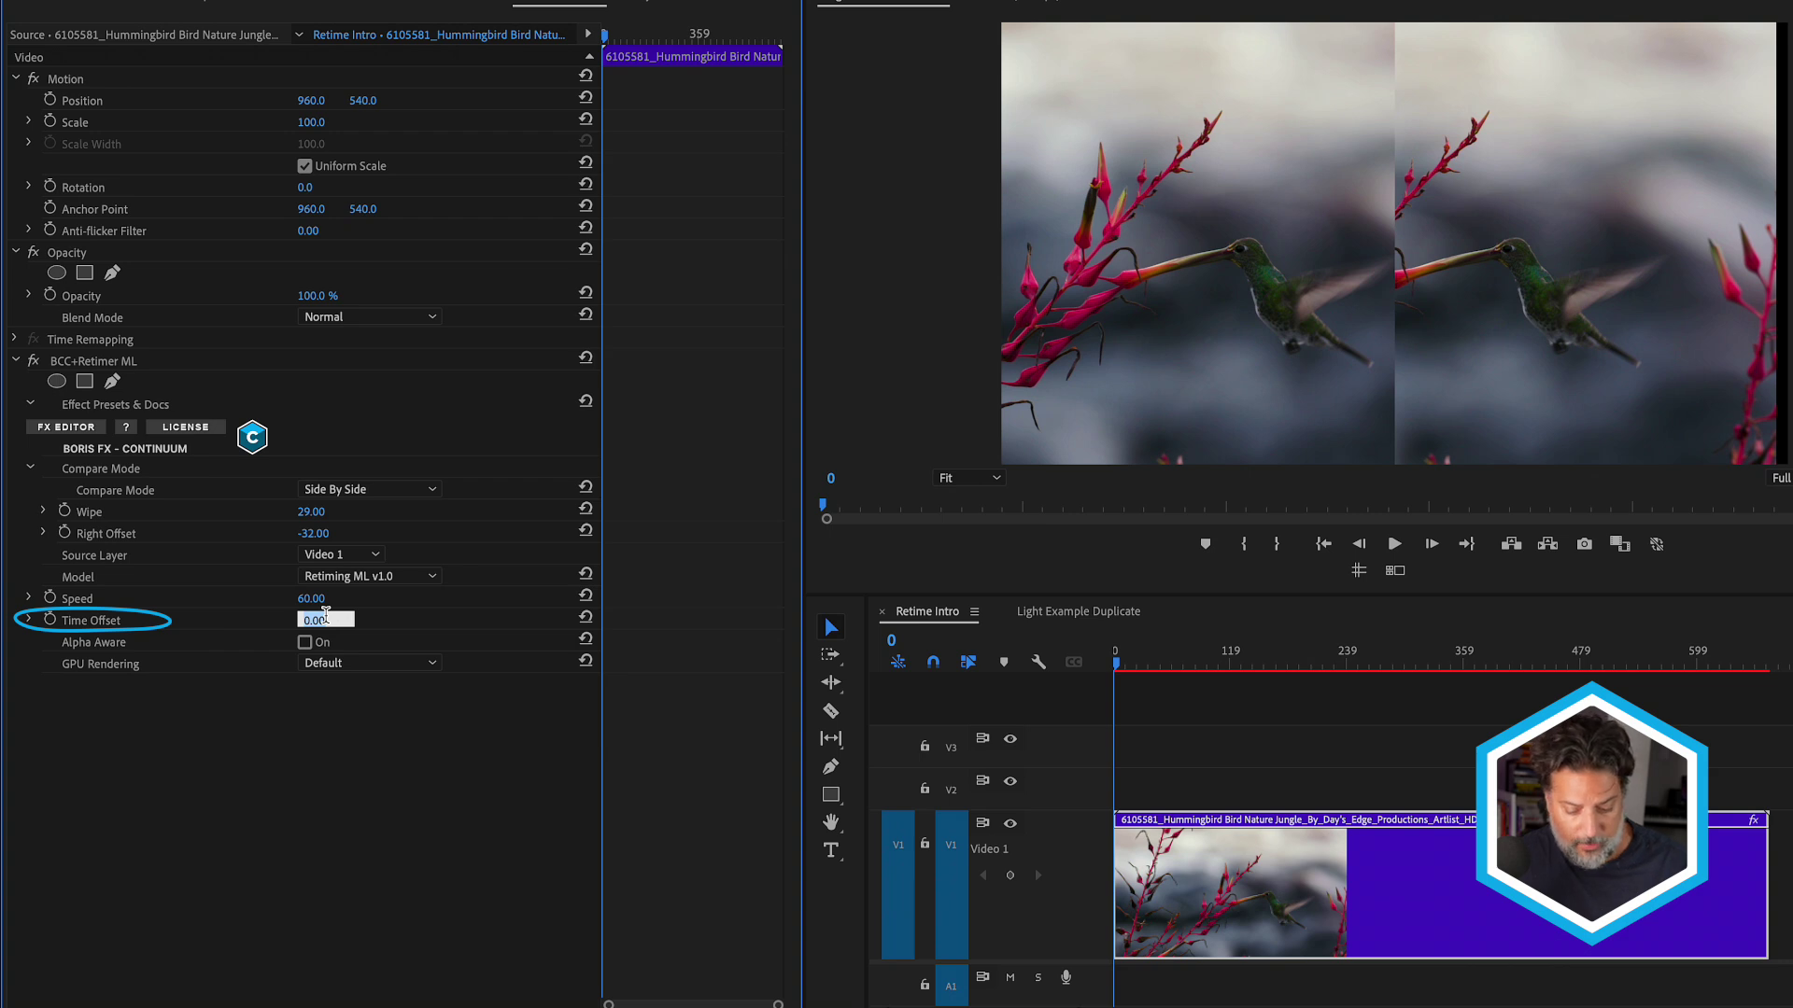
pyautogui.write('600')
# Confirm a Time Offset of 600 and set Compare Mode back to Off
pyautogui.press('Return')
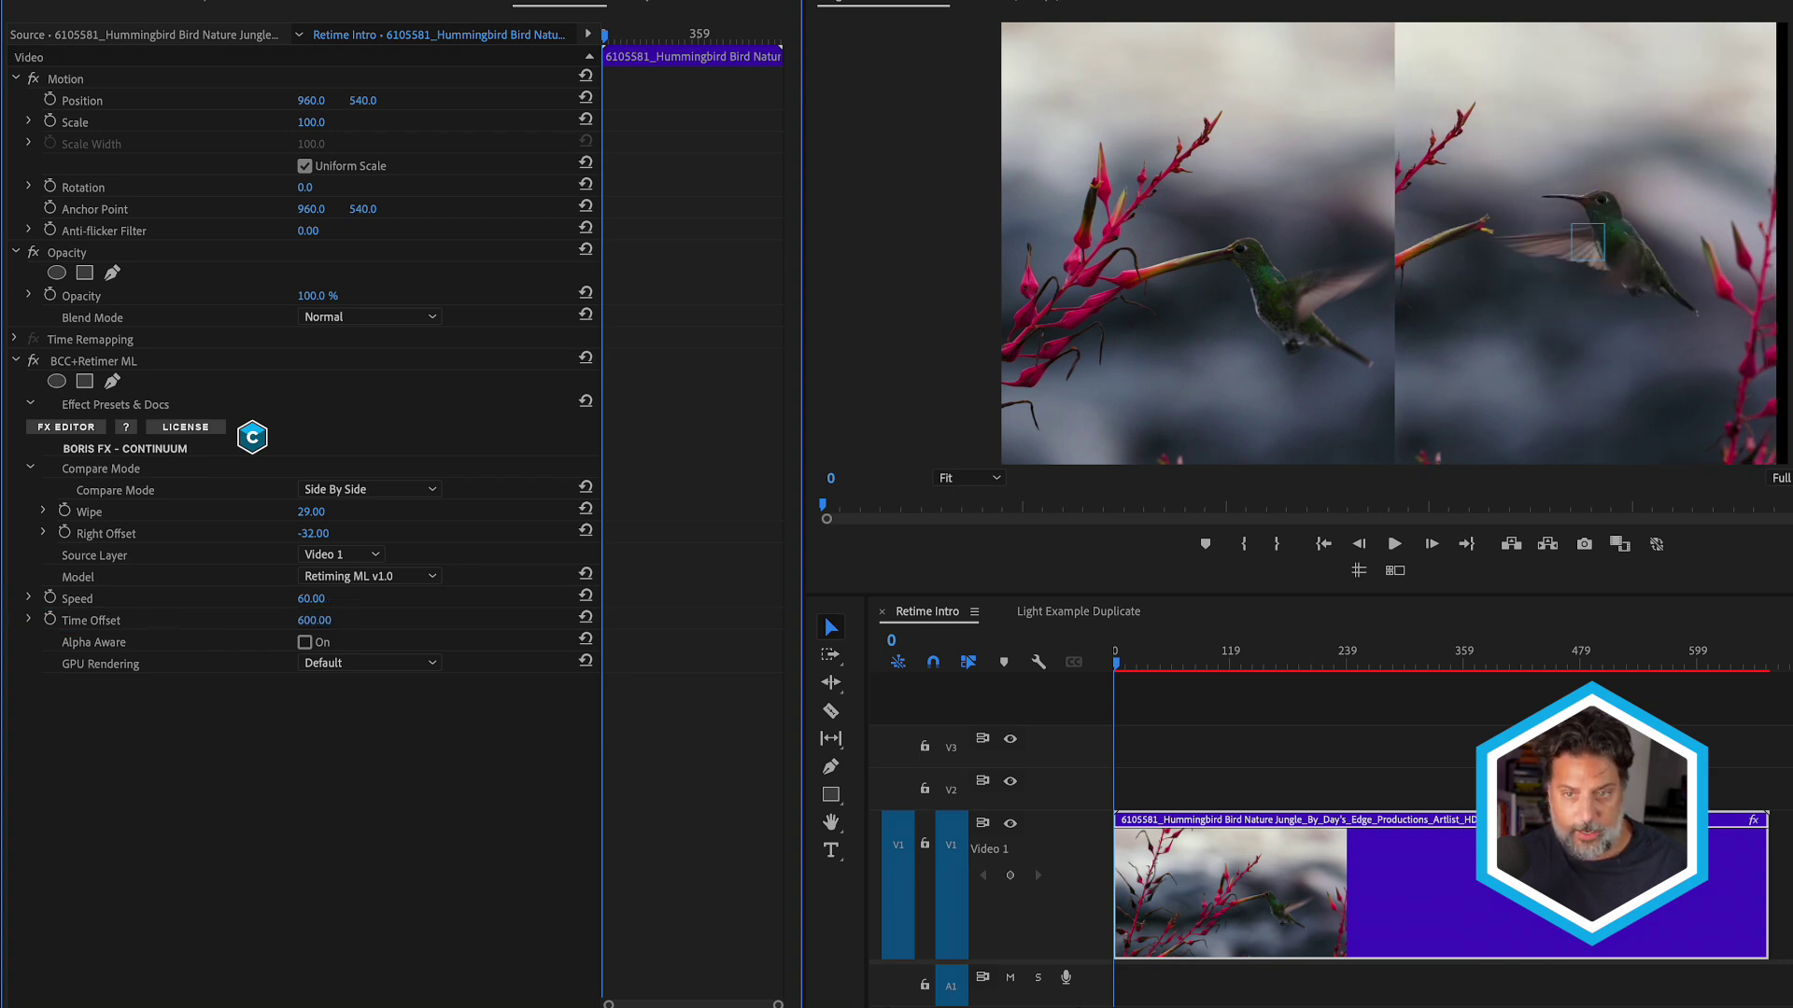
pyautogui.click(1635, 204)
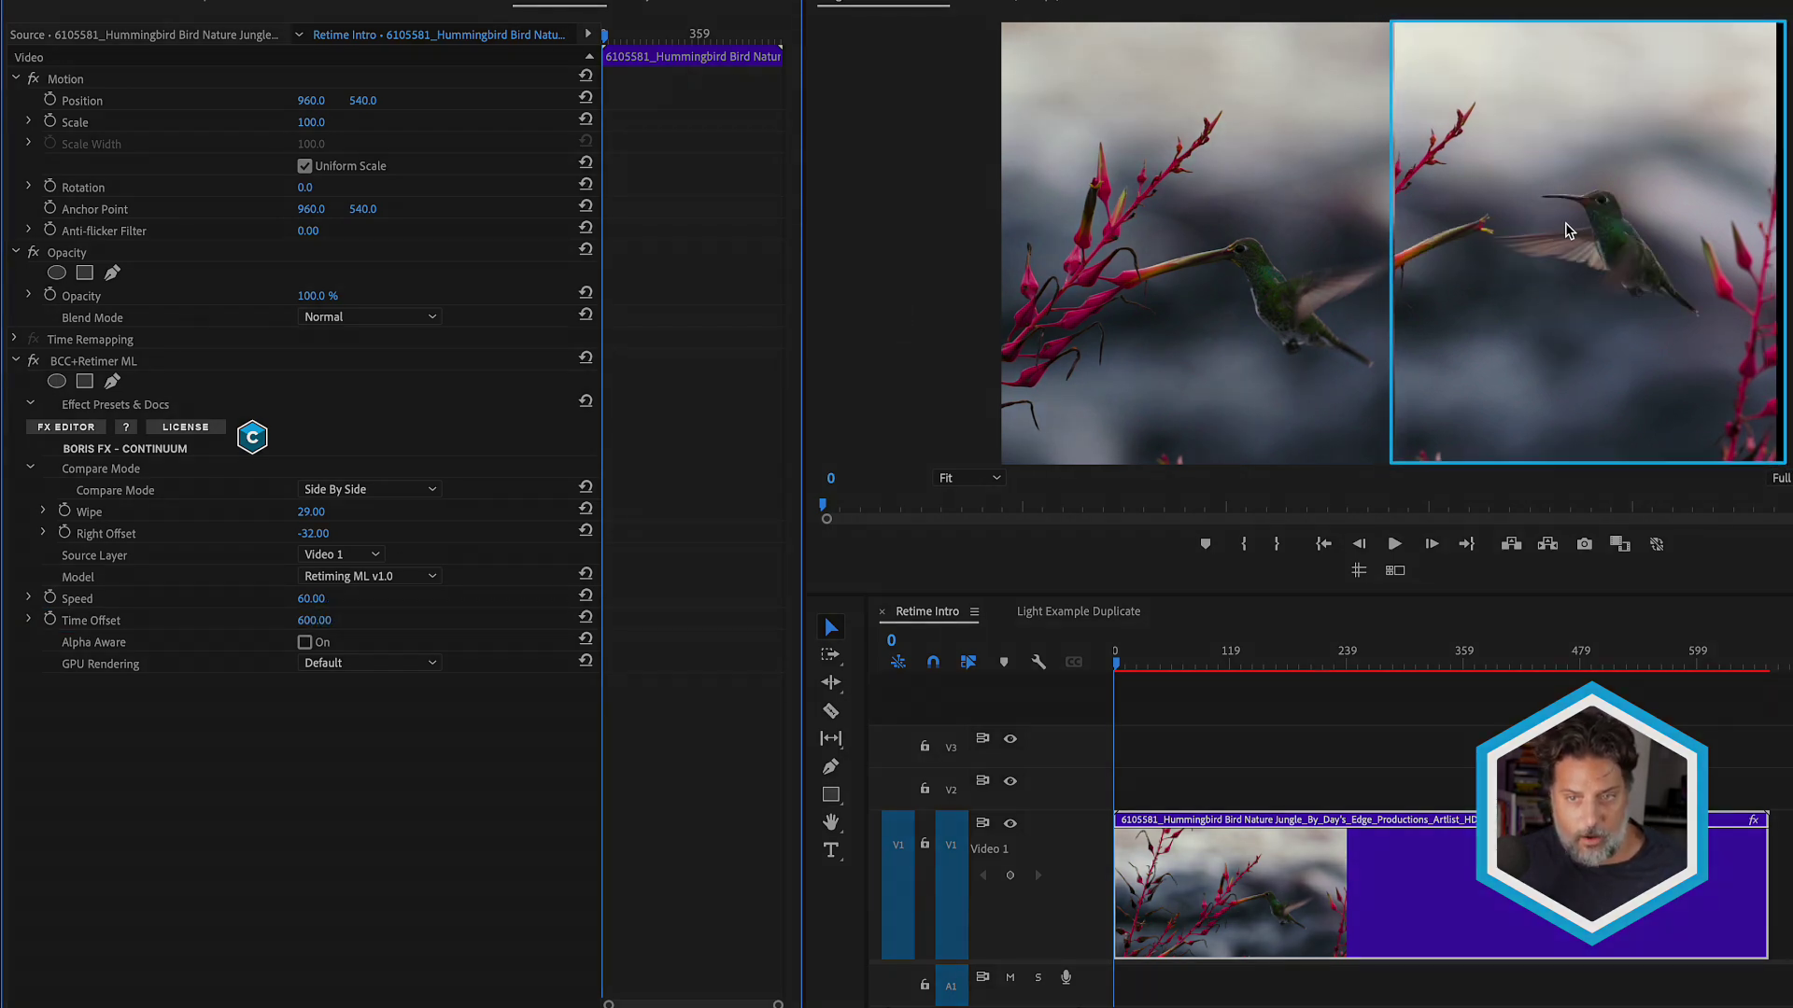
pyautogui.click(371, 489)
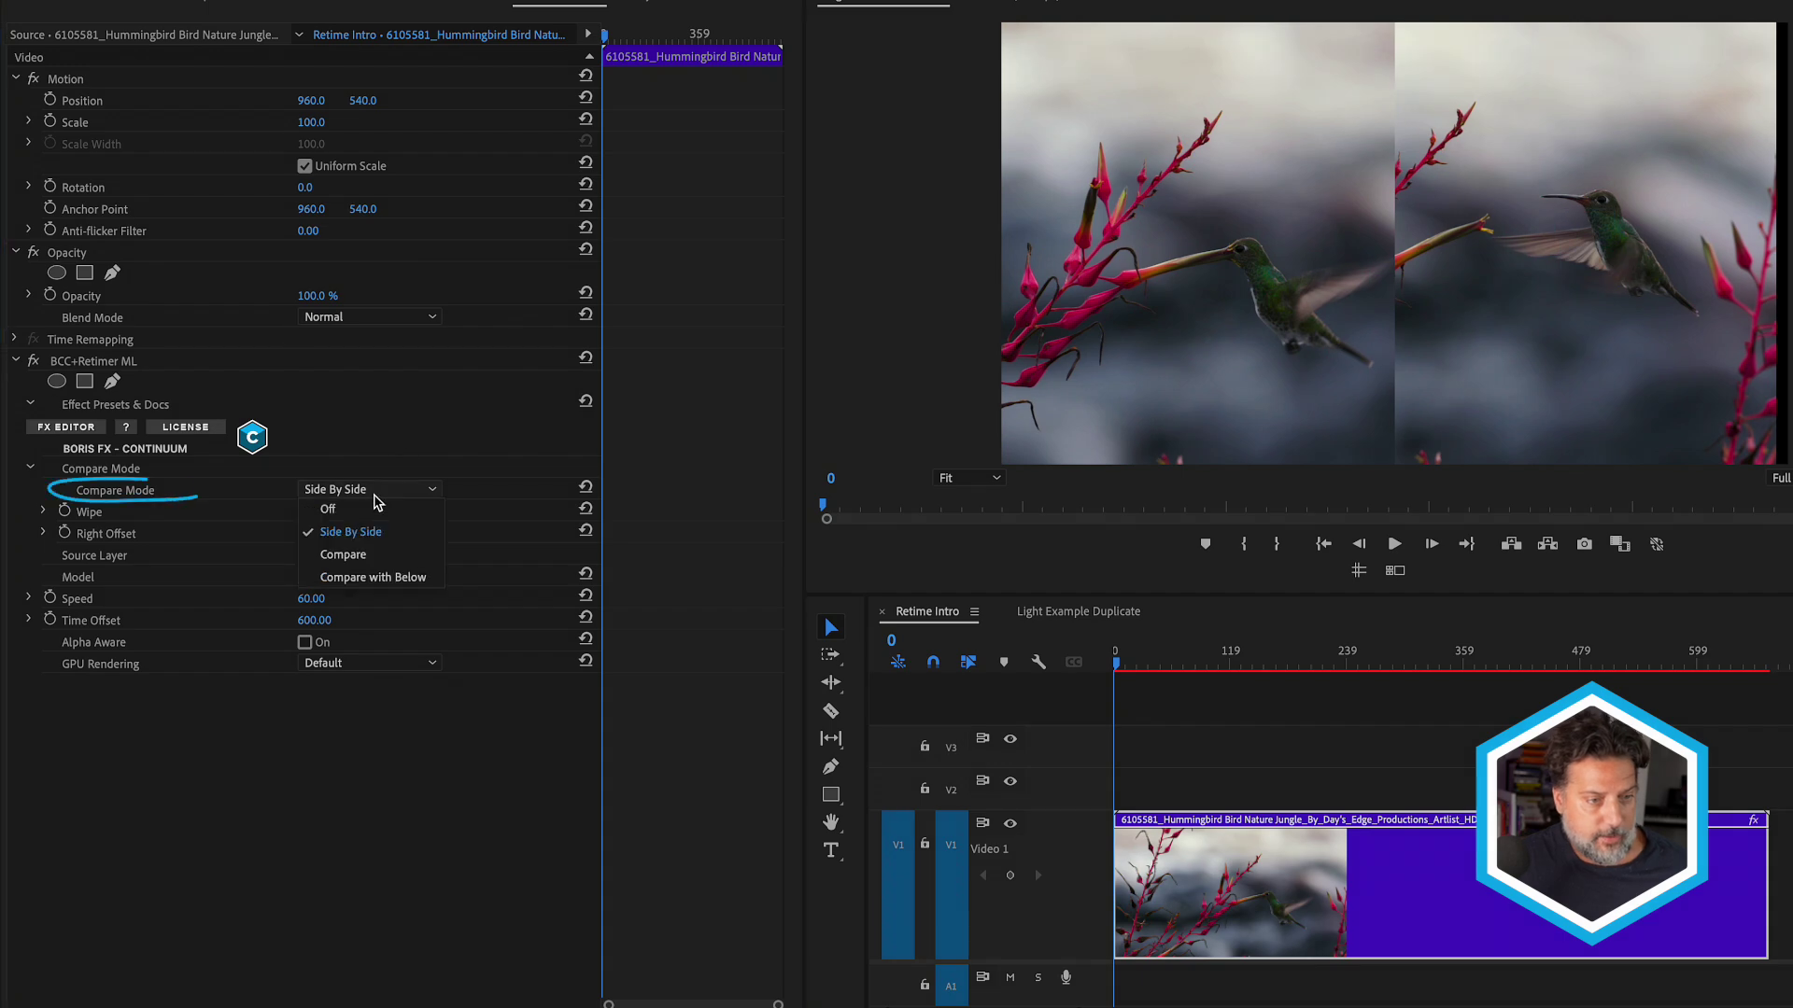
pyautogui.click(359, 510)
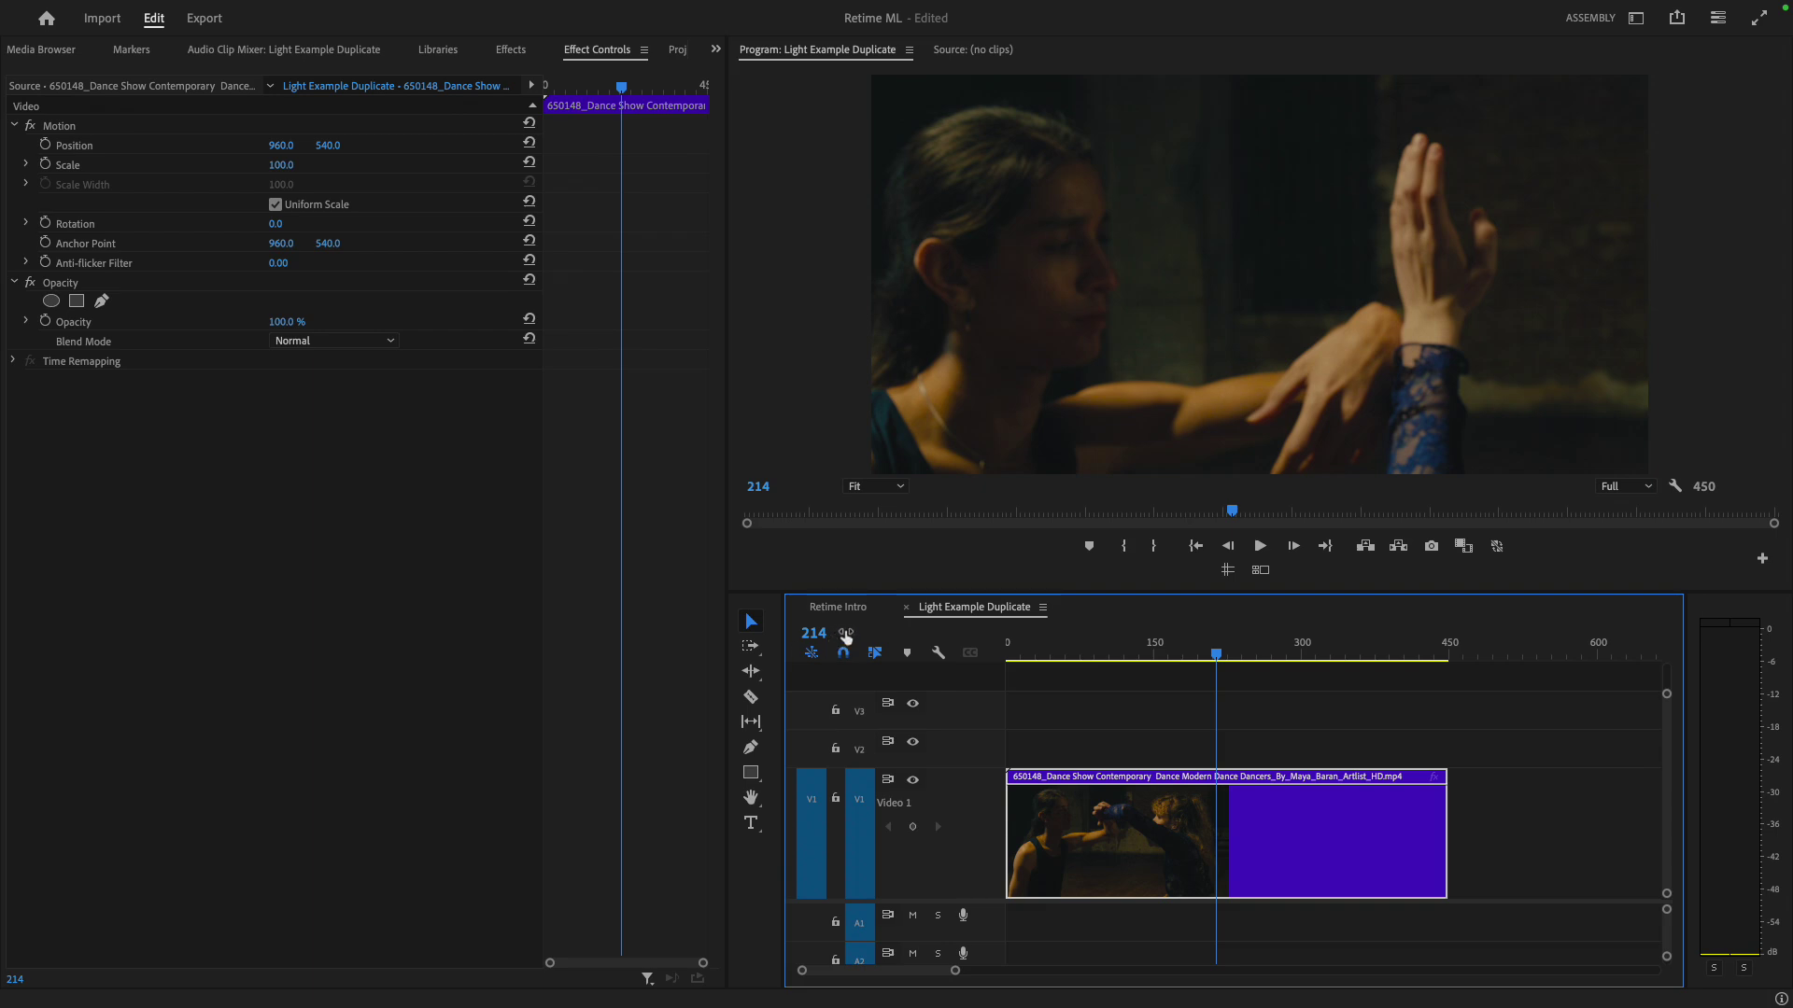
pyautogui.rightClick(845, 631)
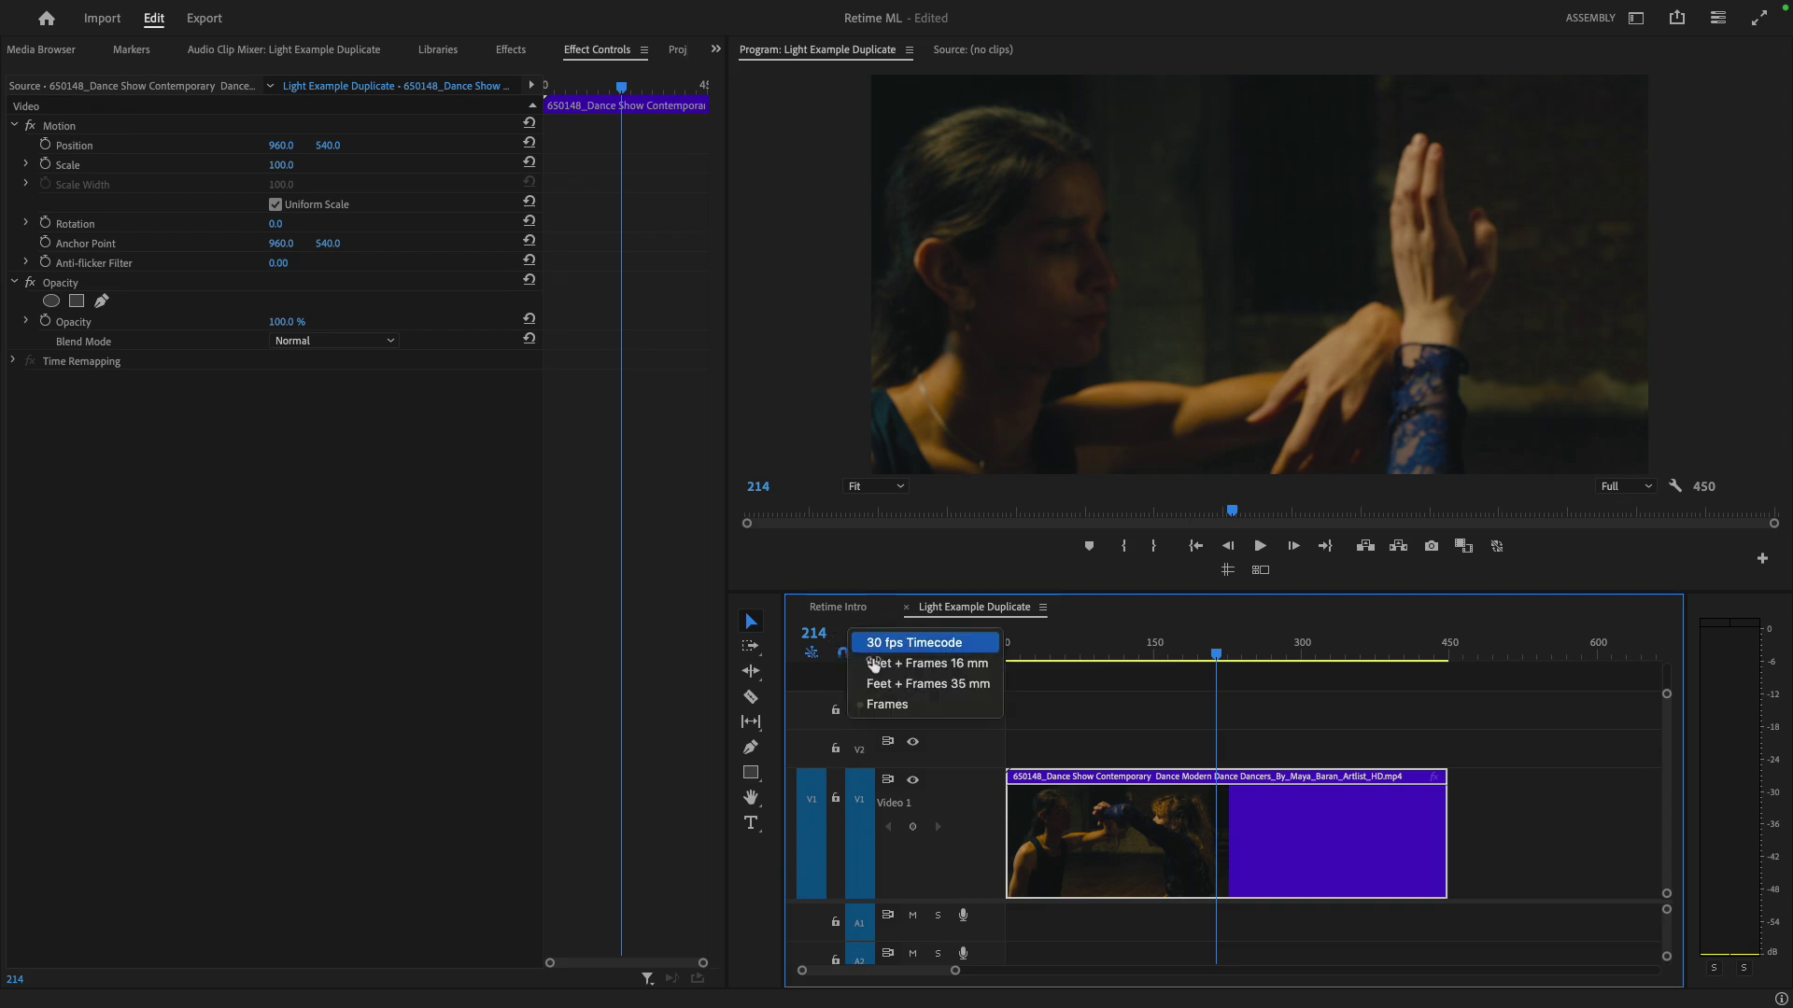
pyautogui.click(1252, 644)
pyautogui.moveTo(1252, 645); pyautogui.dragTo(1454, 673)
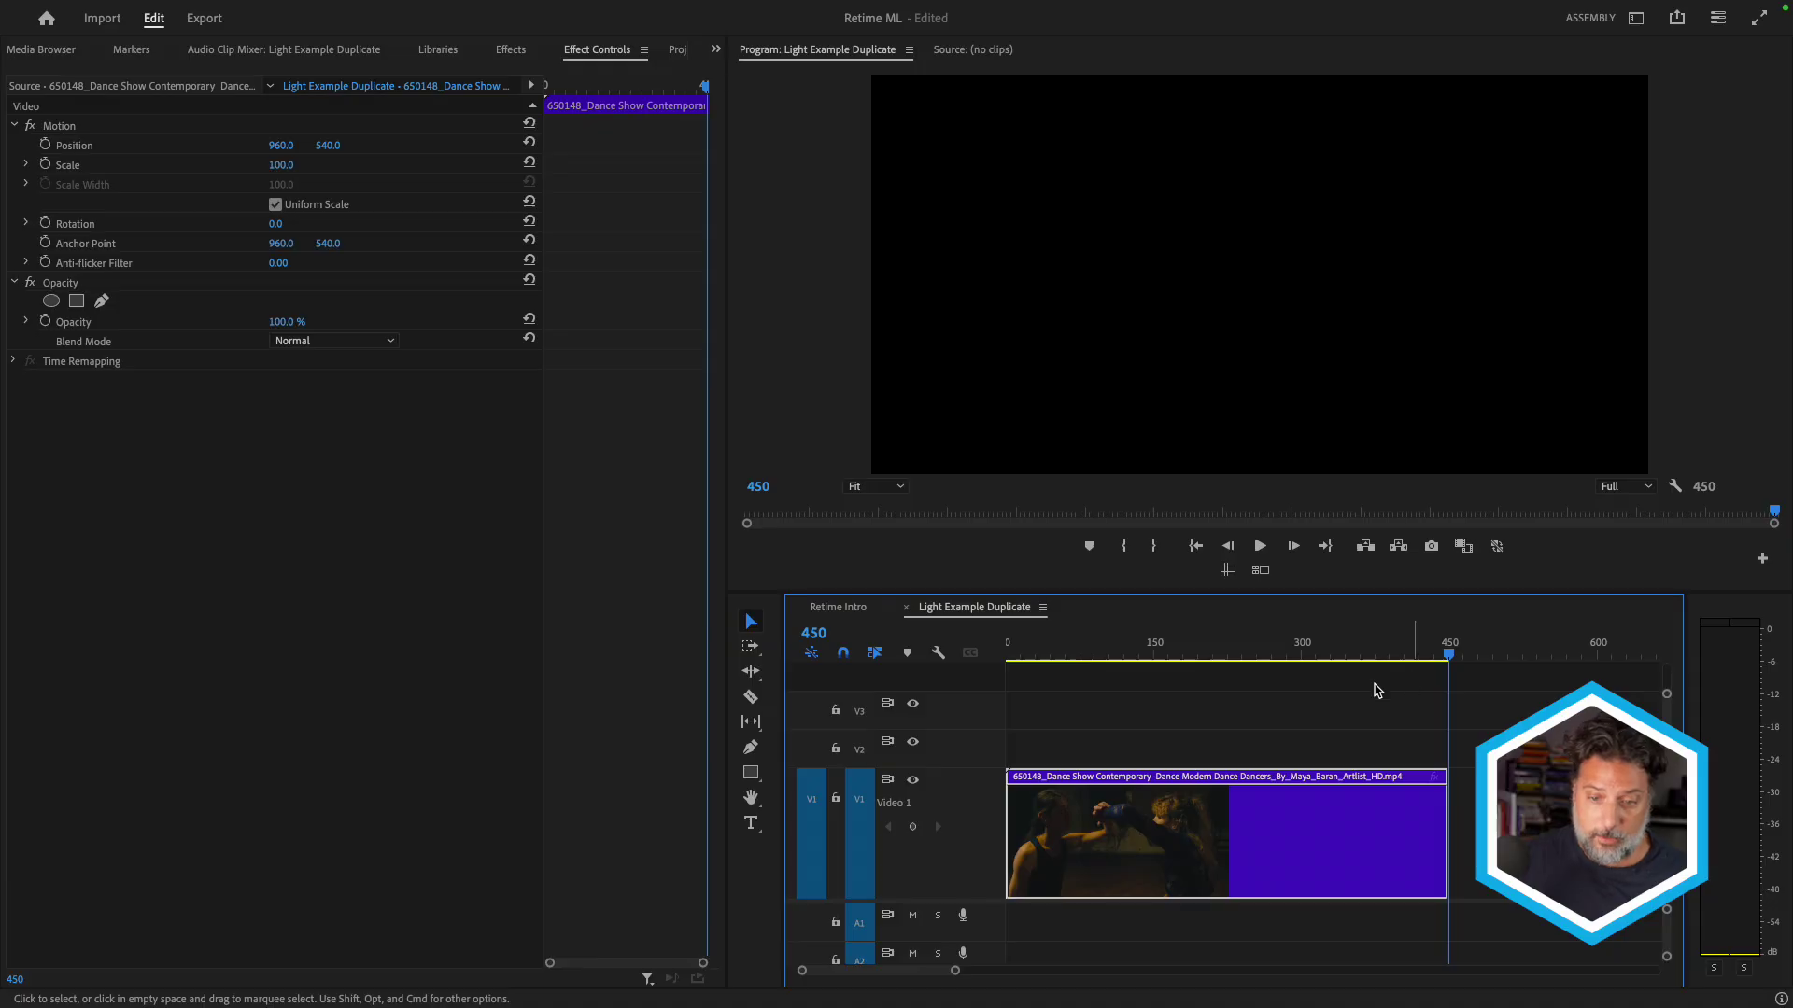
pyautogui.moveTo(317, 11)
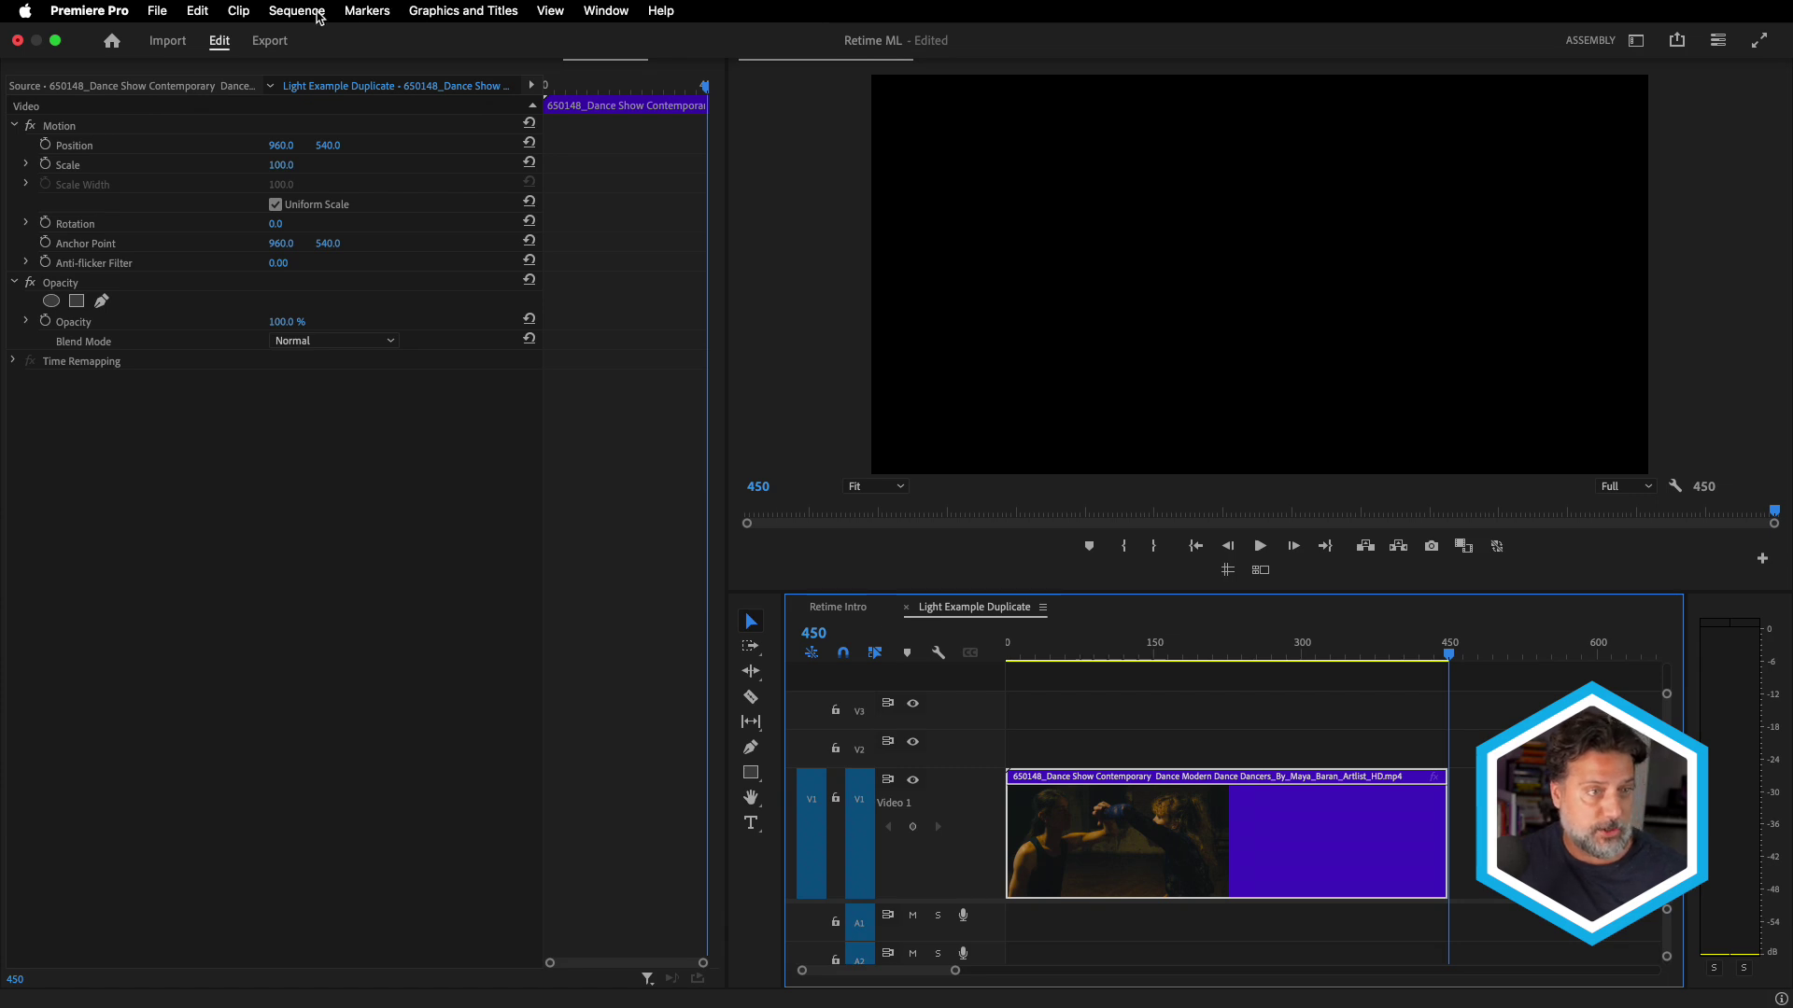
pyautogui.click(297, 11)
pyautogui.click(320, 30)
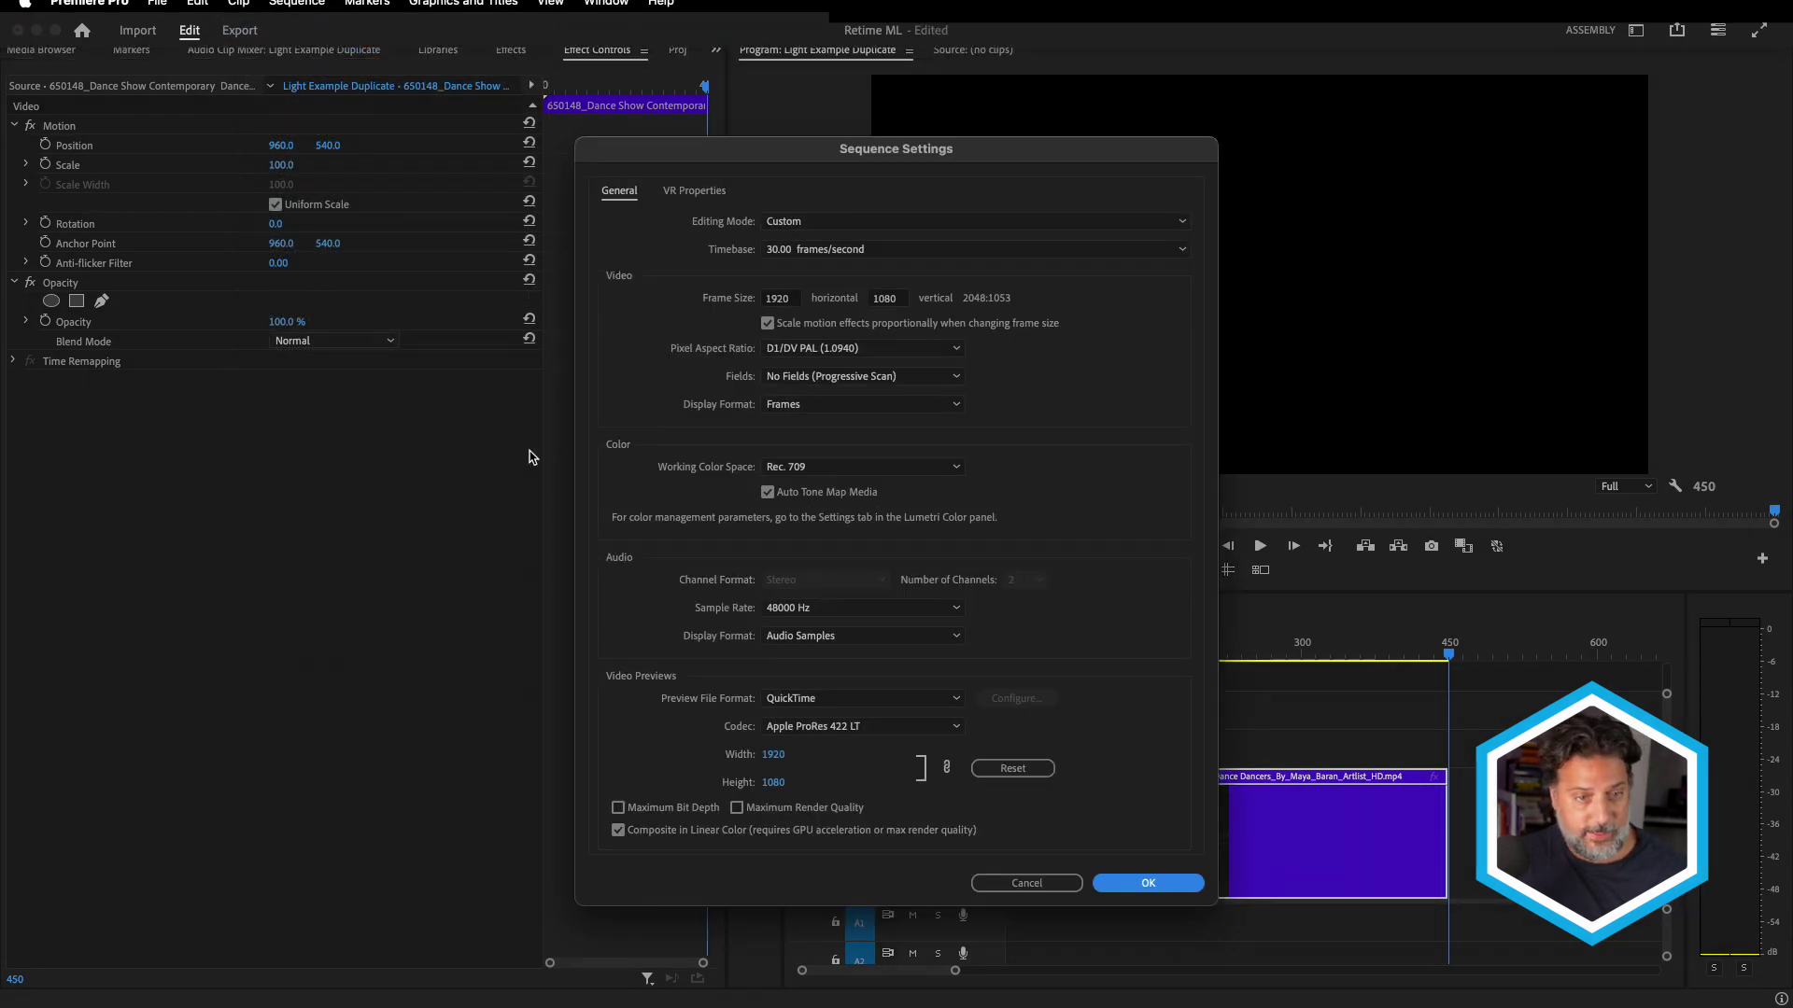
pyautogui.click(776, 296)
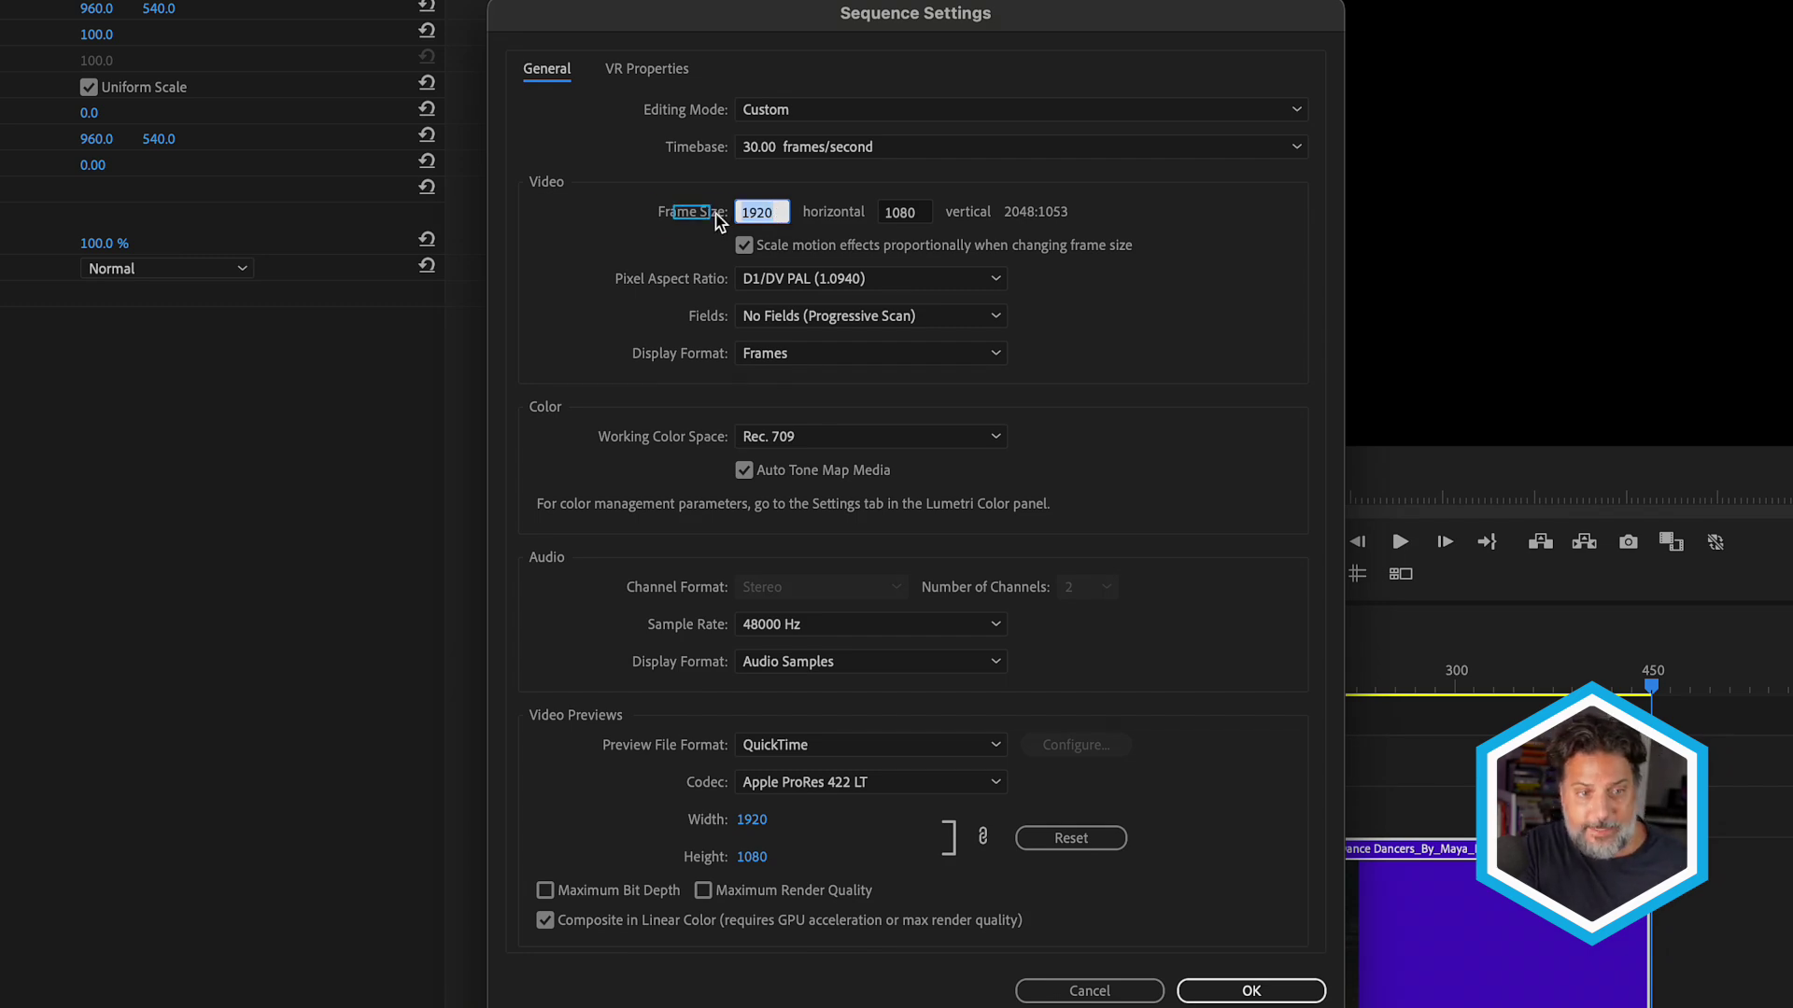
pyautogui.write('4')
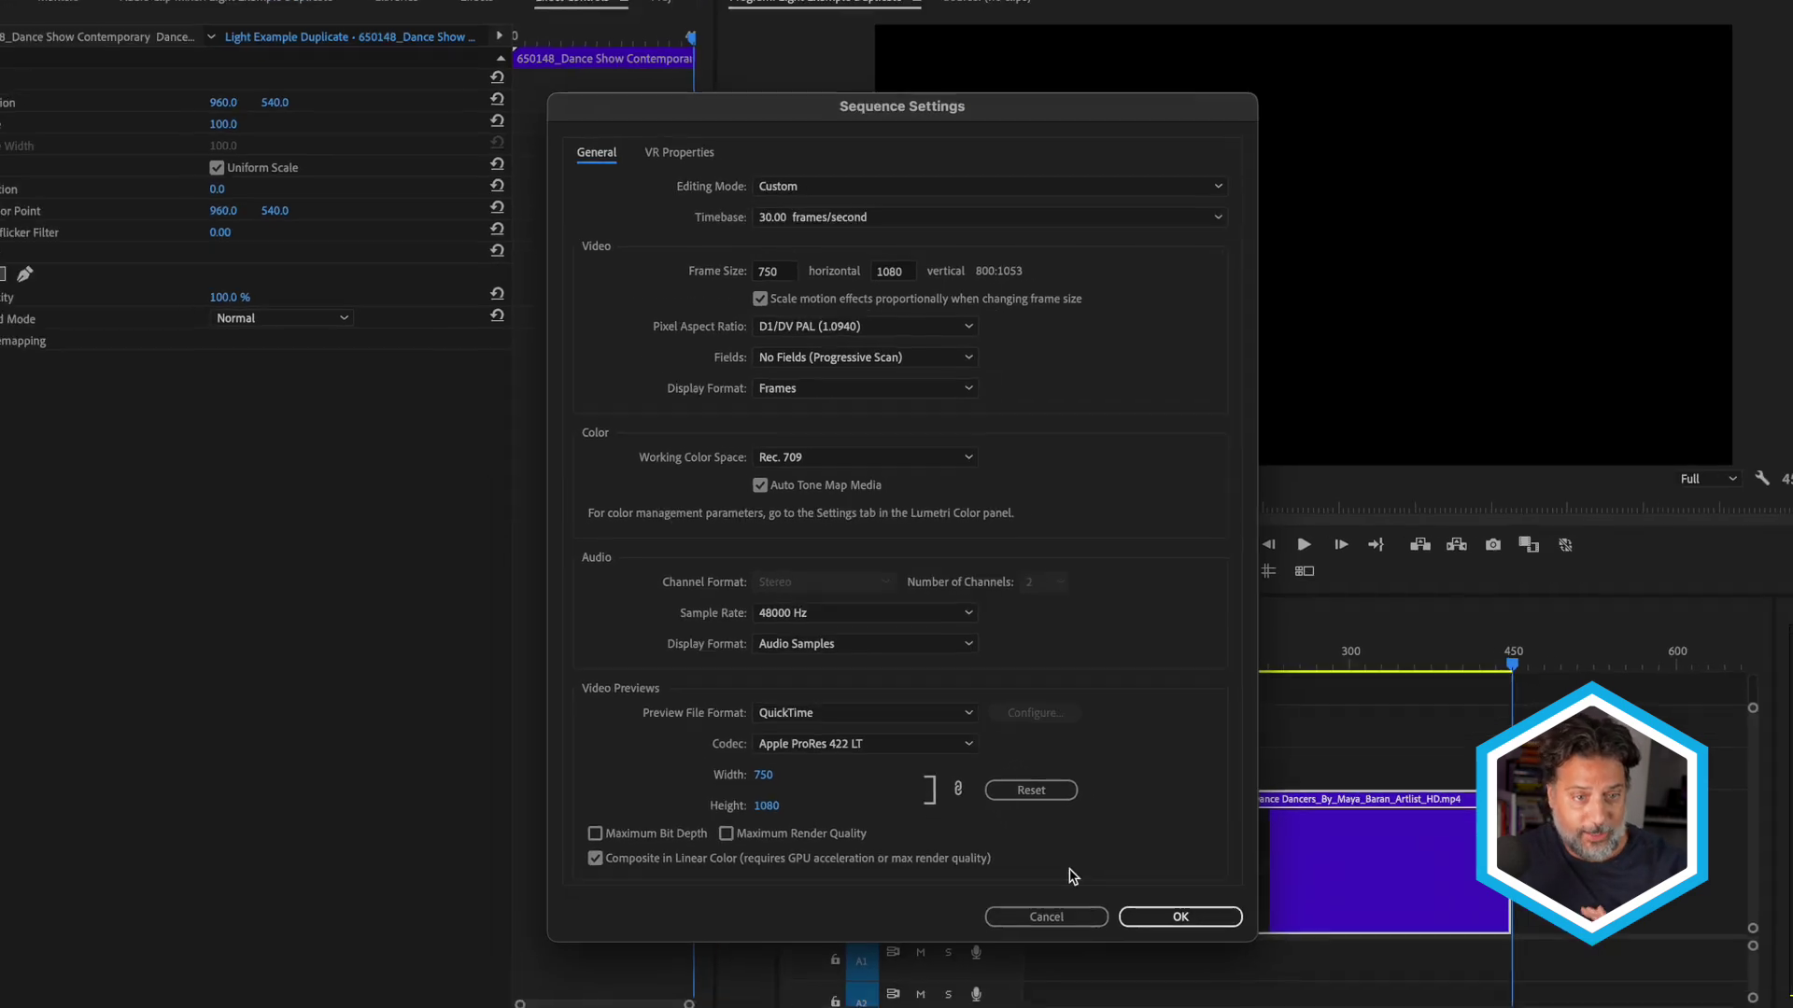
pyautogui.click(1029, 883)
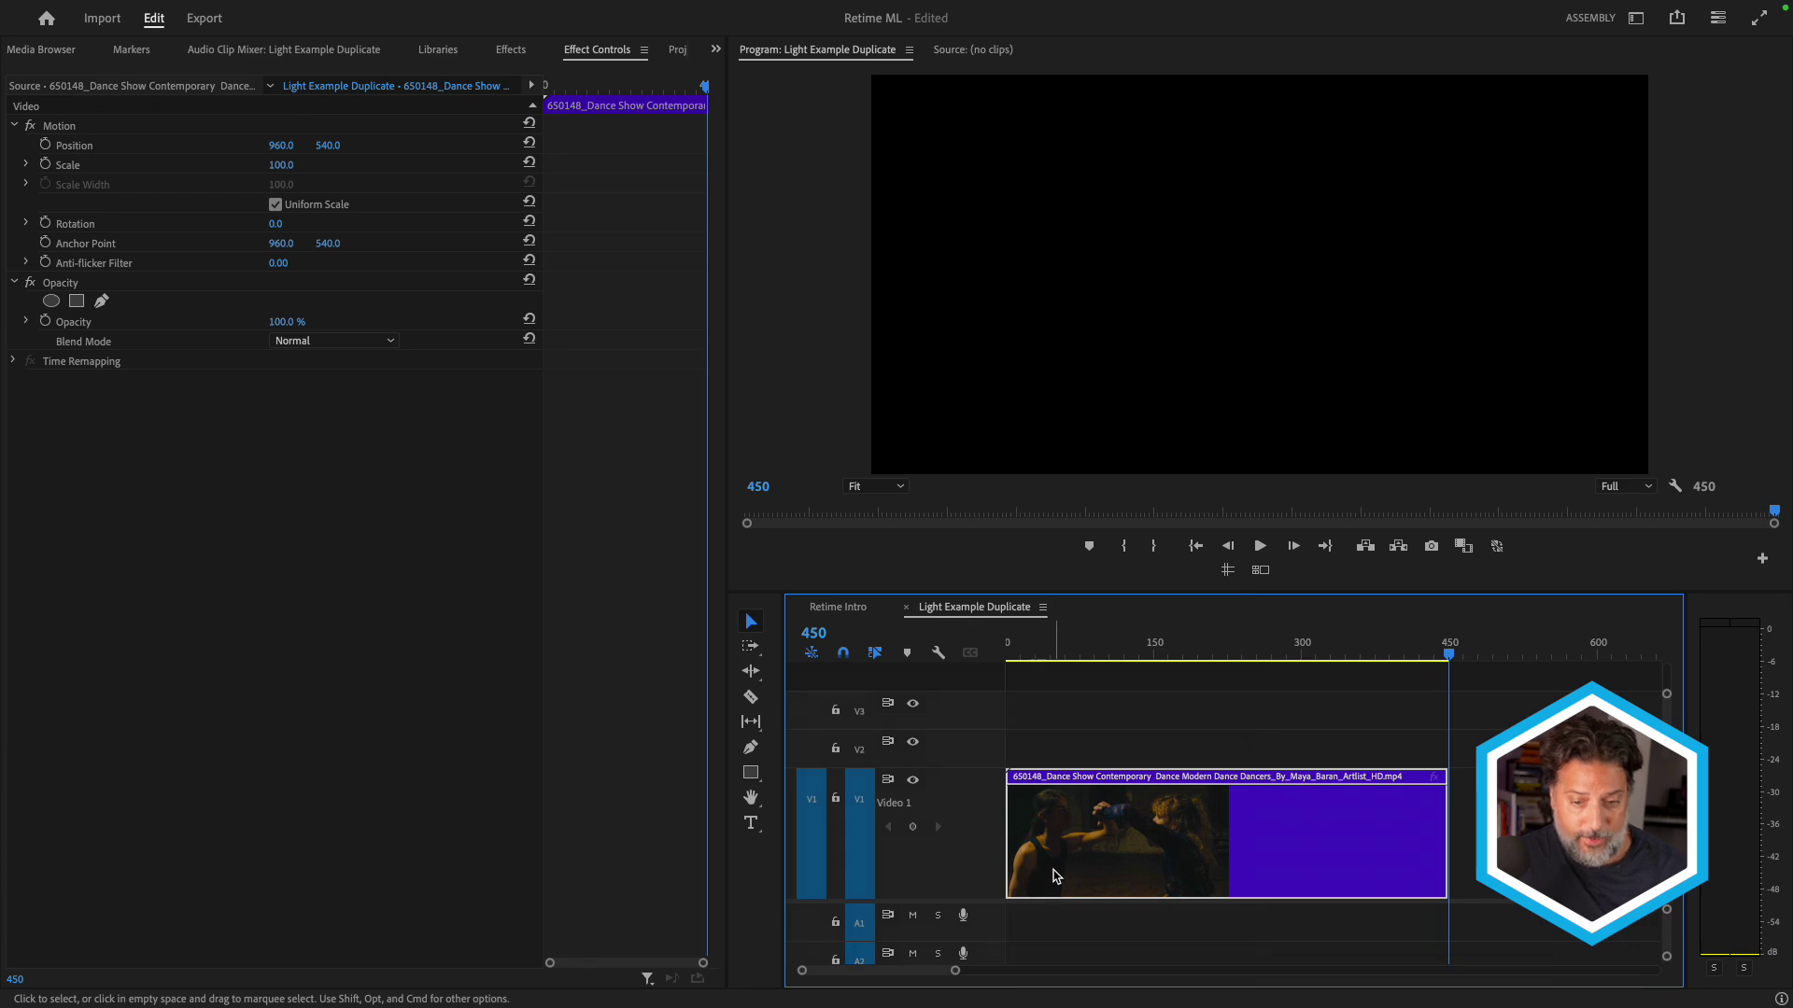
# Create a 1920×1080 Black Video item from the Project panel's New Item list
pyautogui.click(714, 49)
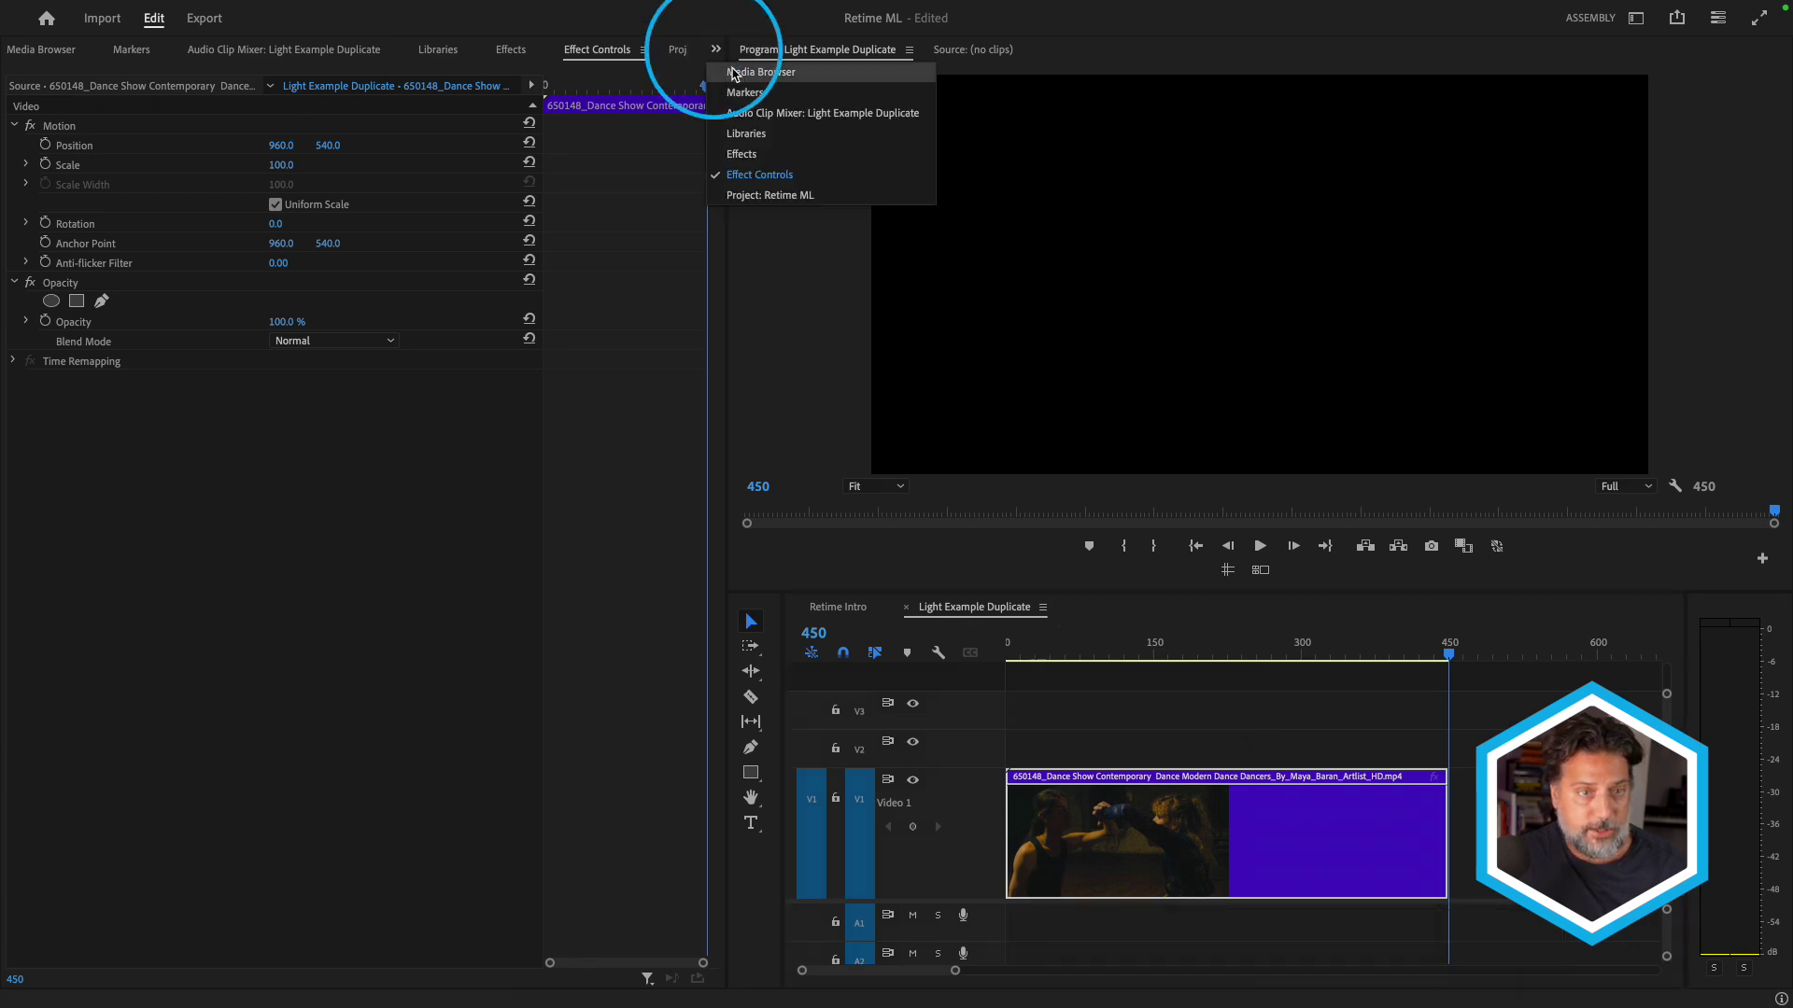
pyautogui.click(765, 193)
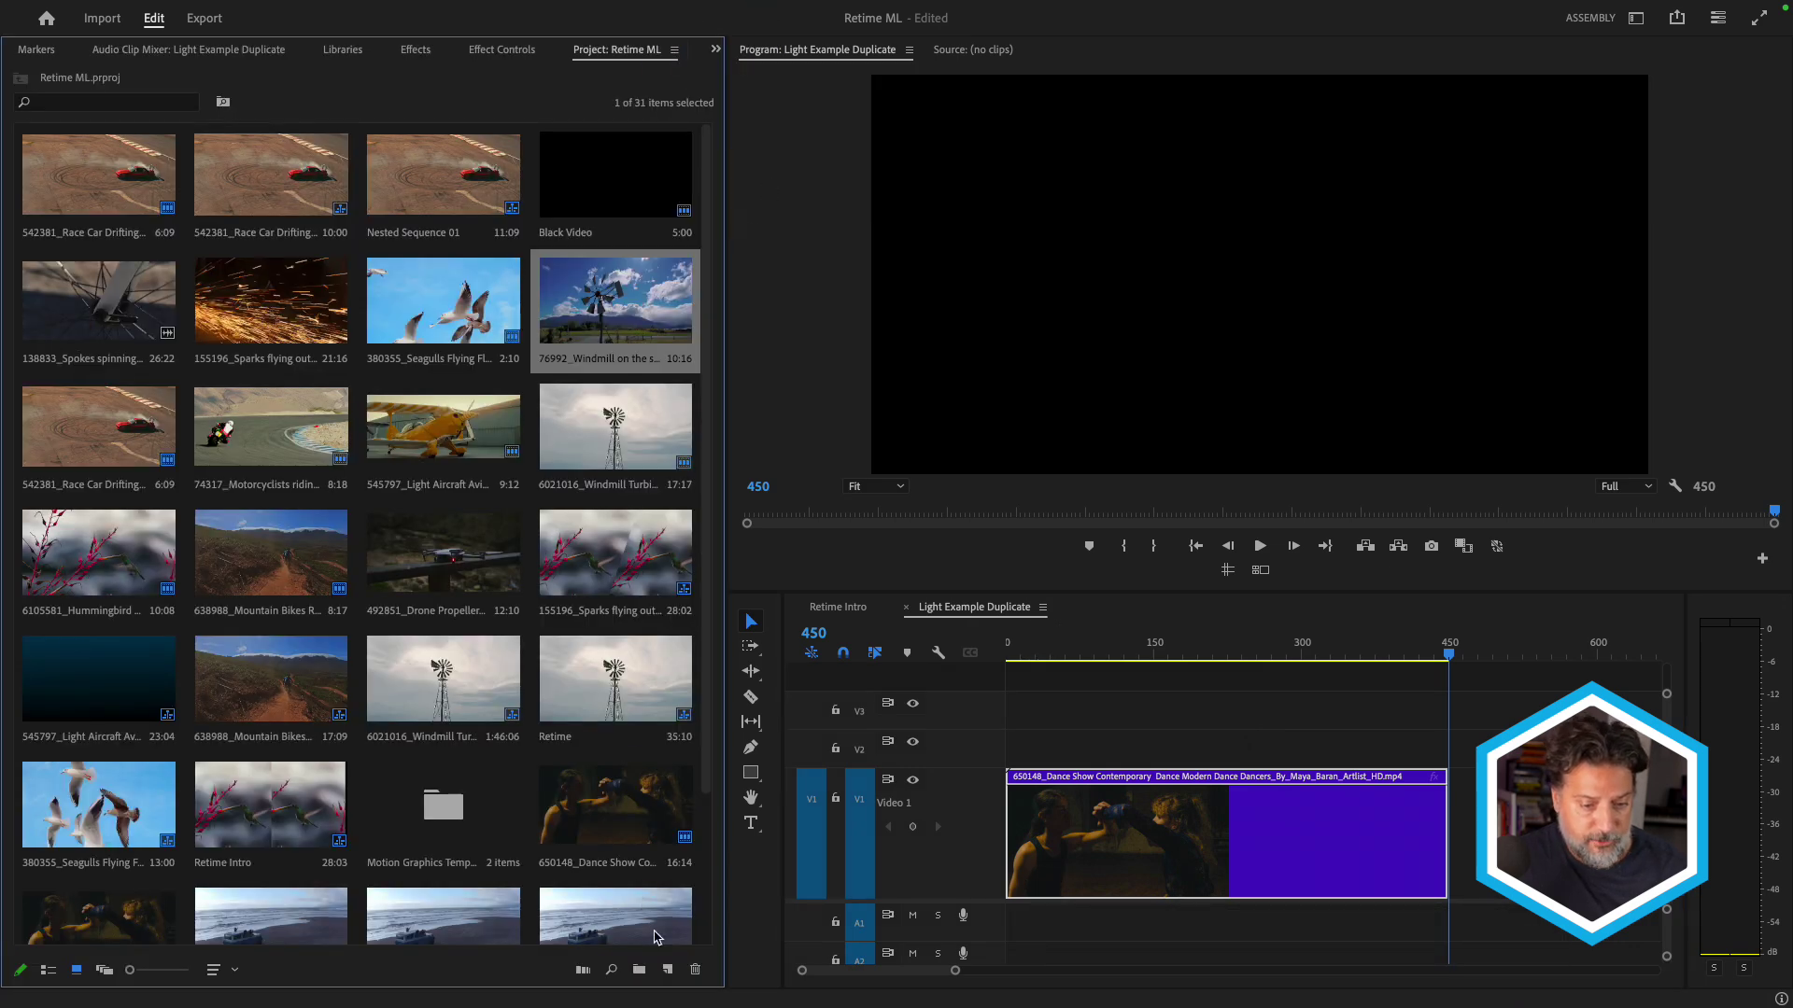
pyautogui.click(668, 970)
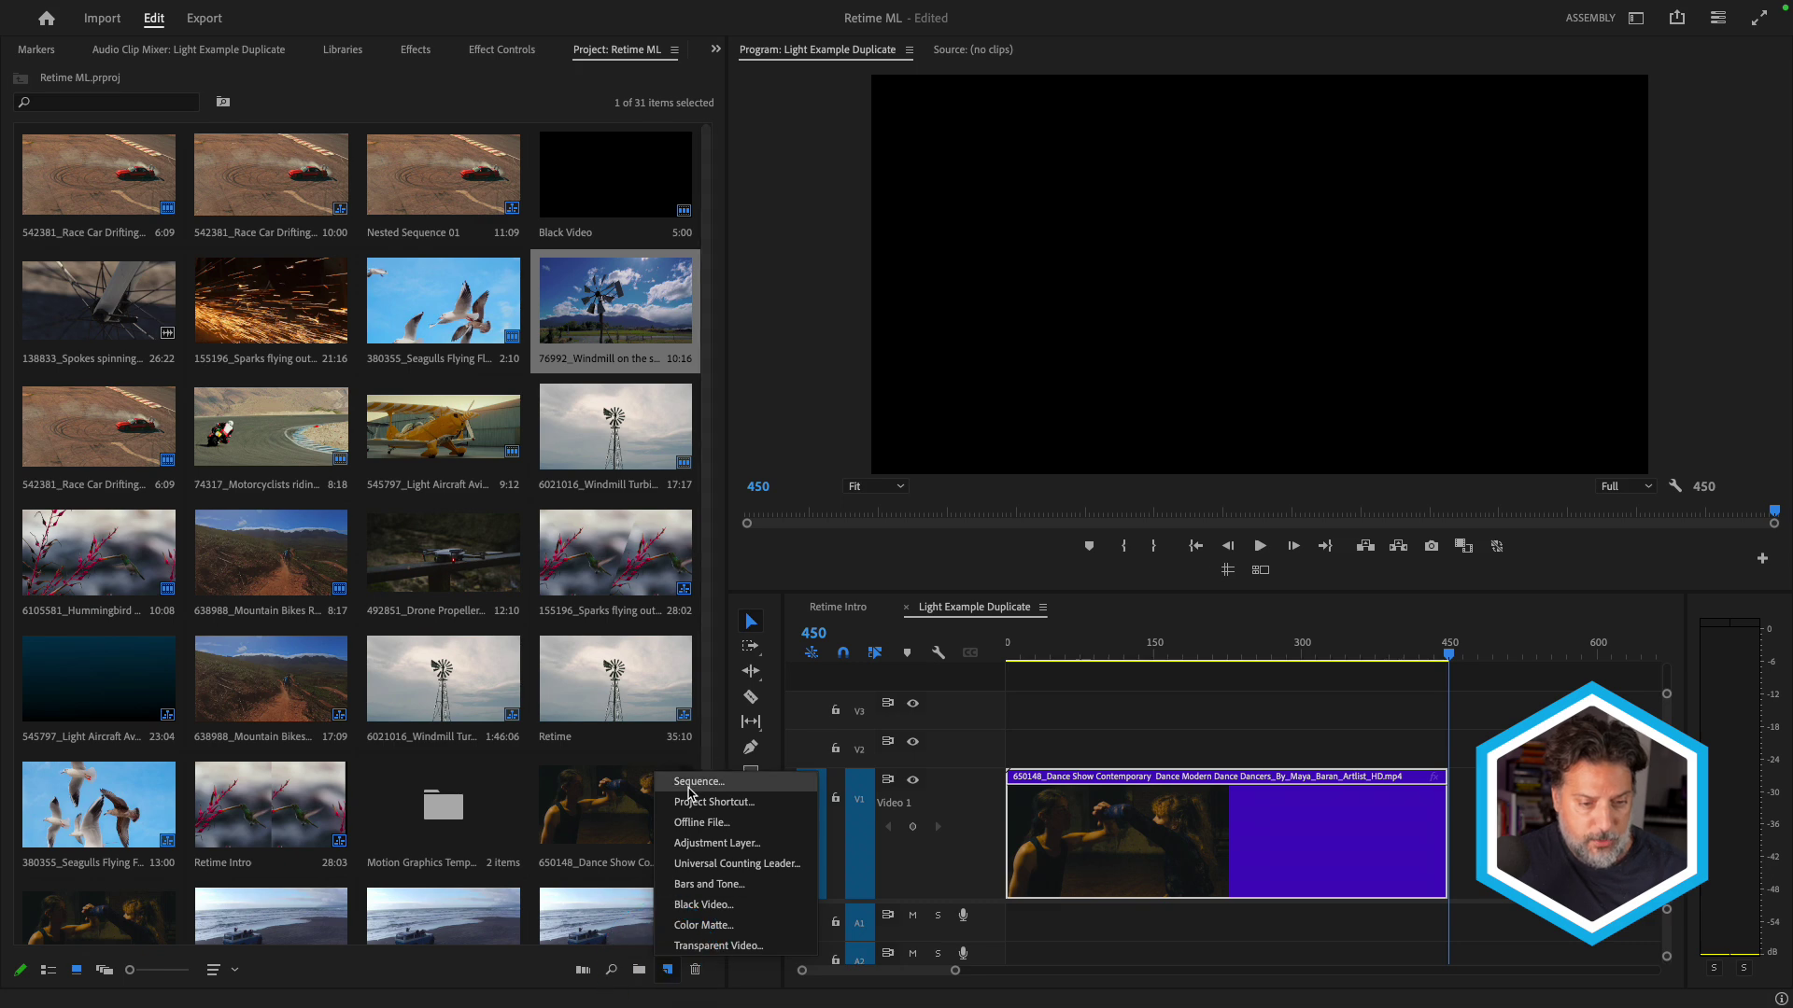
pyautogui.click(704, 905)
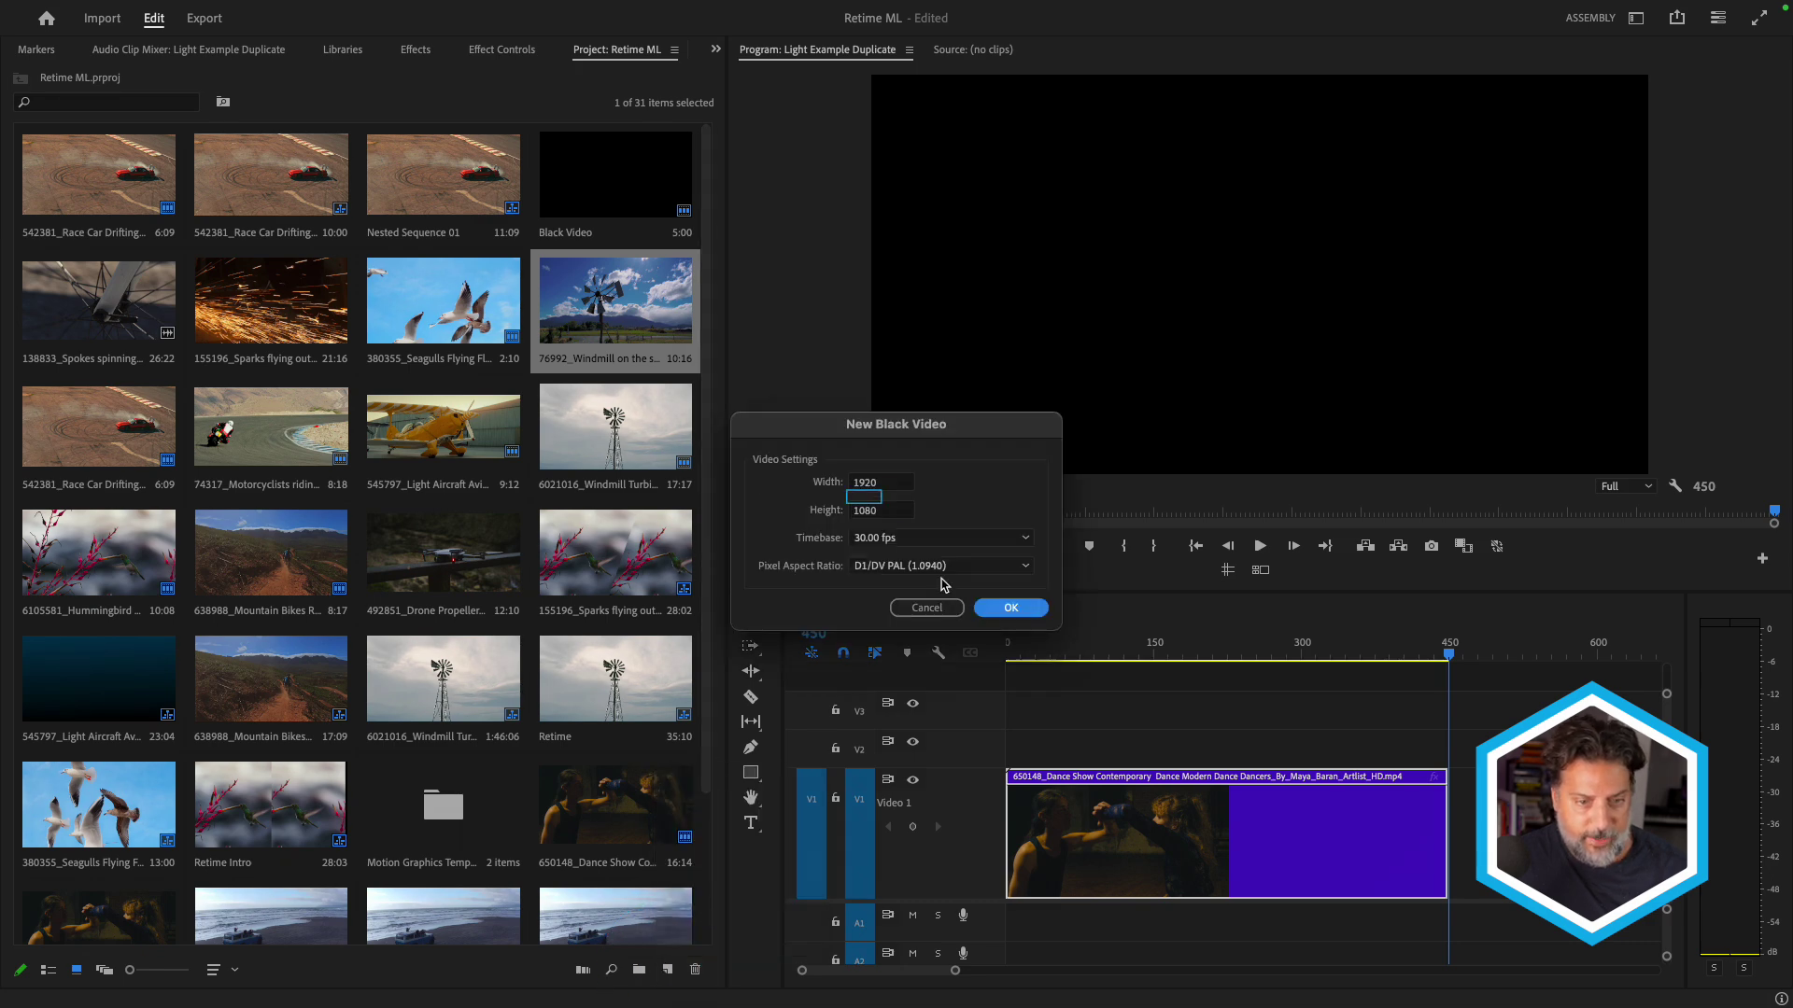
pyautogui.click(1010, 608)
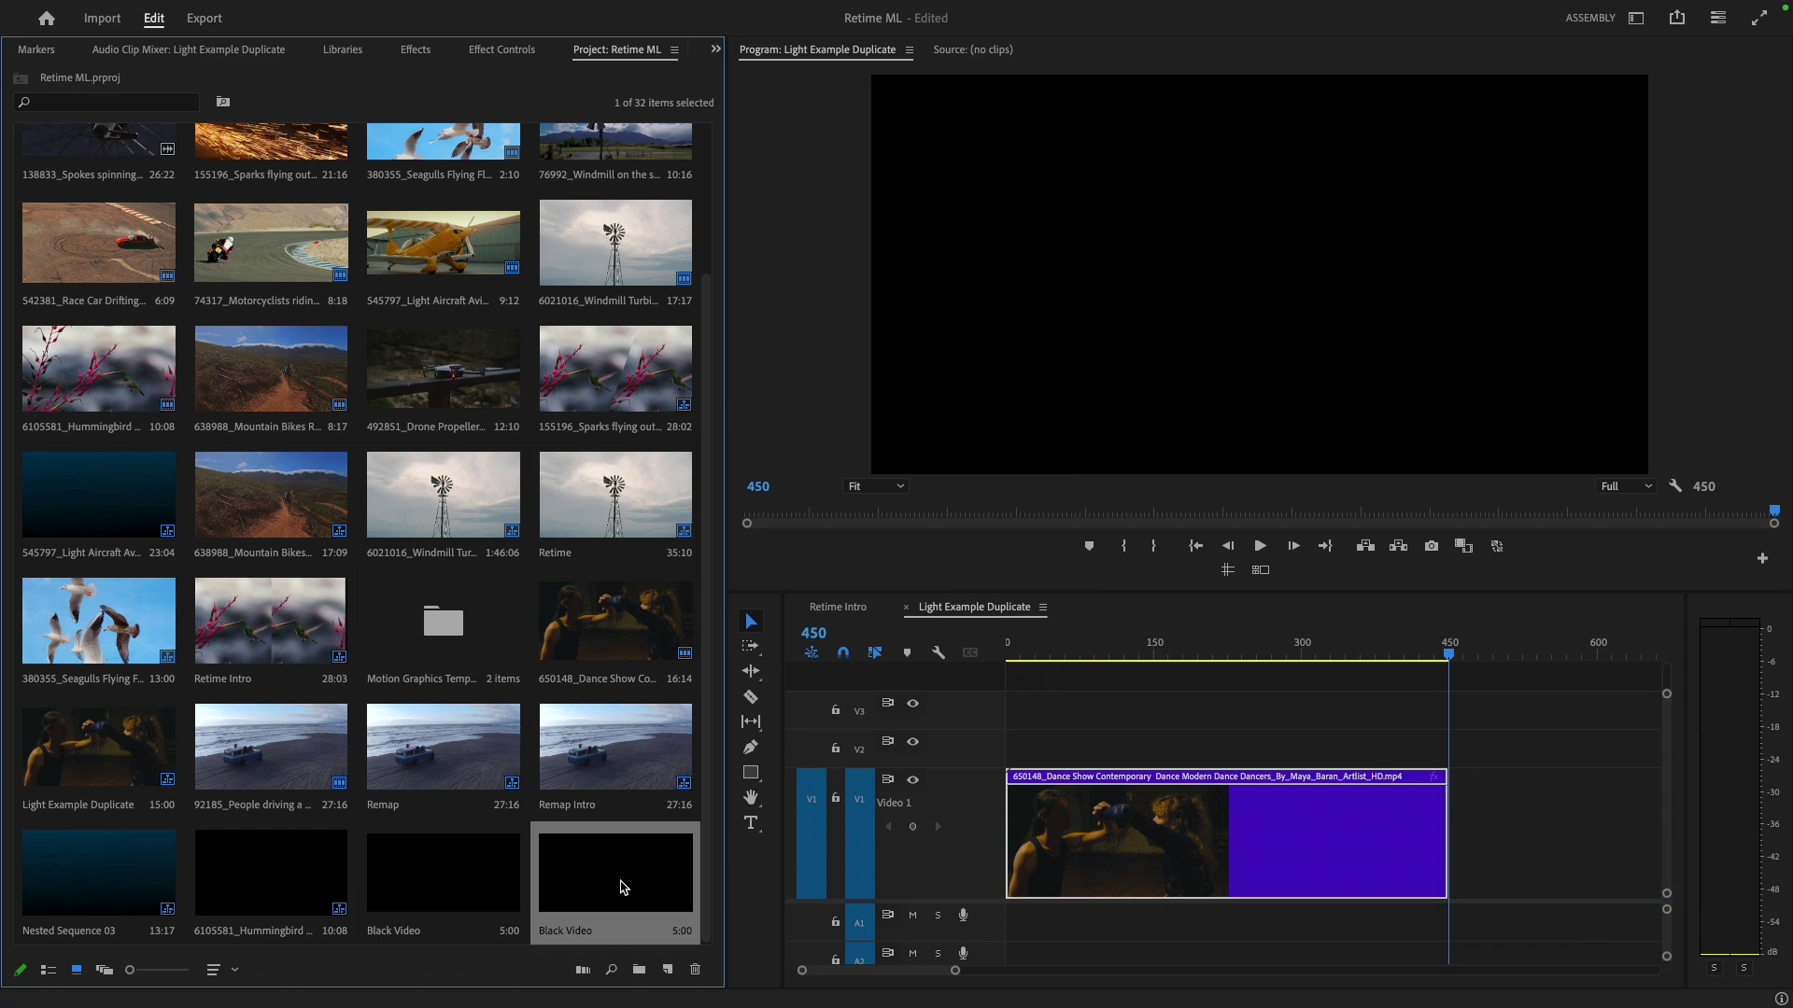
# Place the black video after the dance clip and extend its end to frame 750, then select all clips
pyautogui.moveTo(611, 886)
pyautogui.mouseDown()
pyautogui.moveTo(1493, 733)
pyautogui.moveTo(1451, 841)
pyautogui.mouseUp()
pyautogui.scroll(-2, 1443, 841)
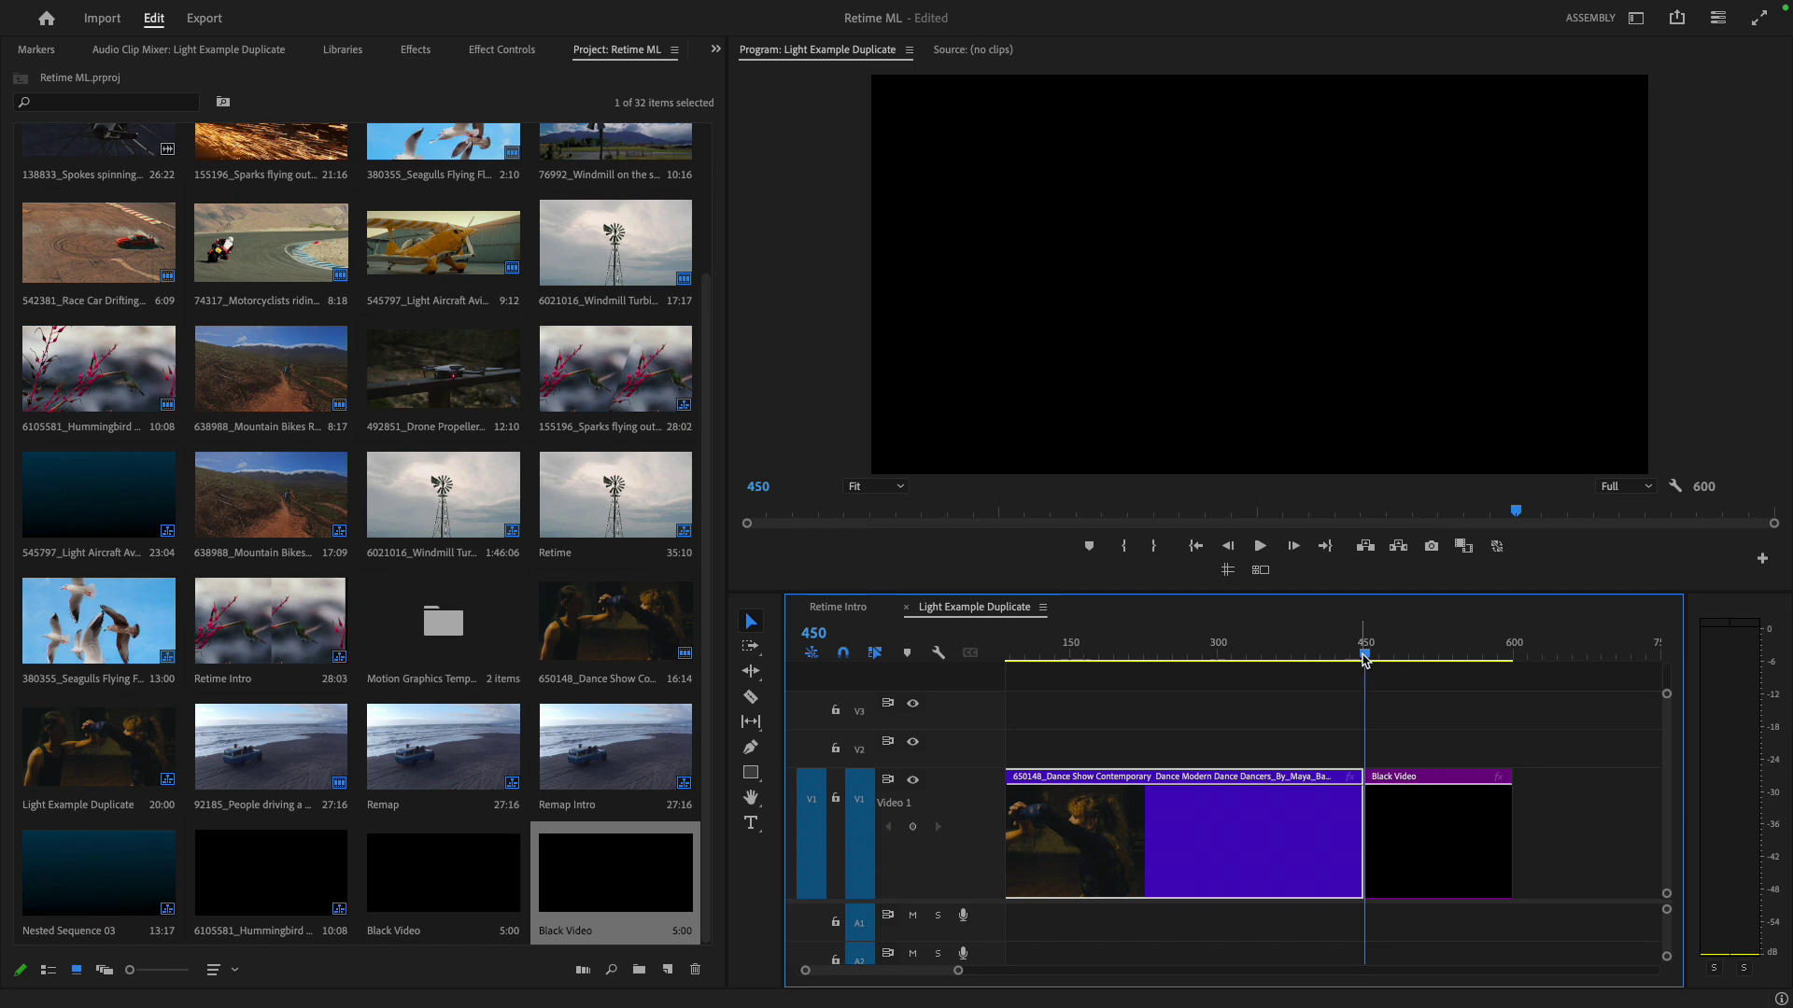
pyautogui.moveTo(1362, 659); pyautogui.dragTo(1591, 658)
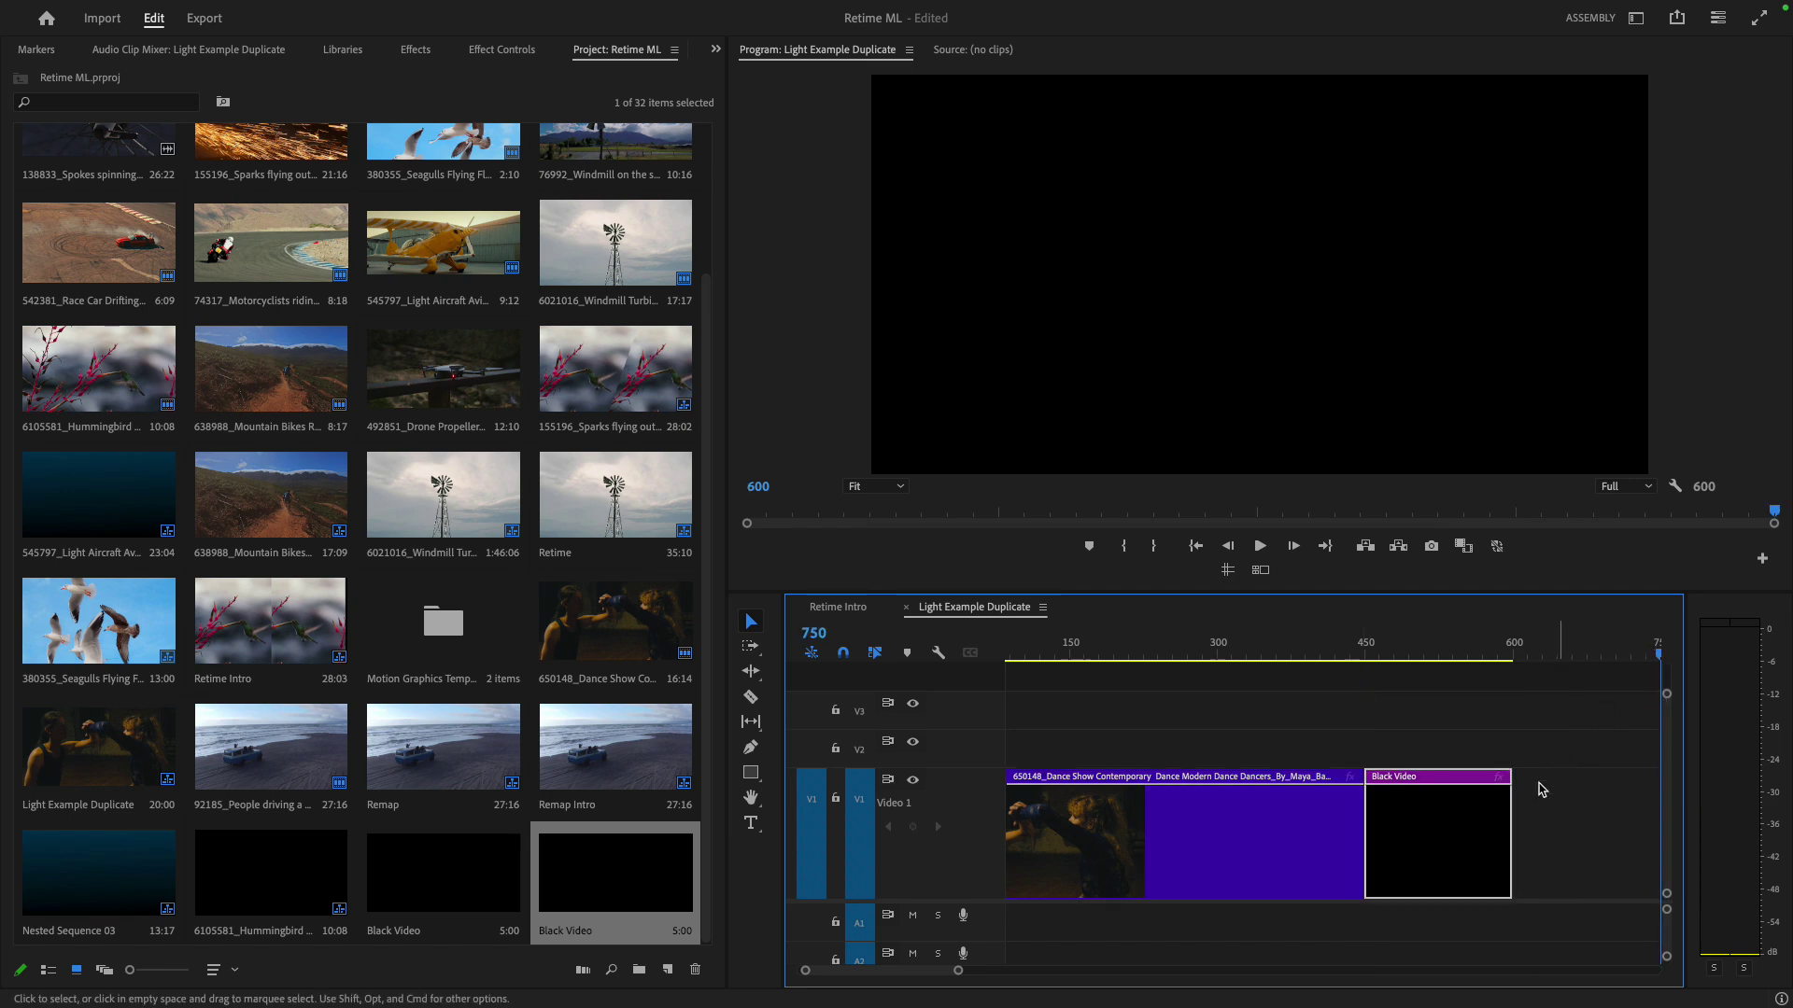
pyautogui.click(1503, 827)
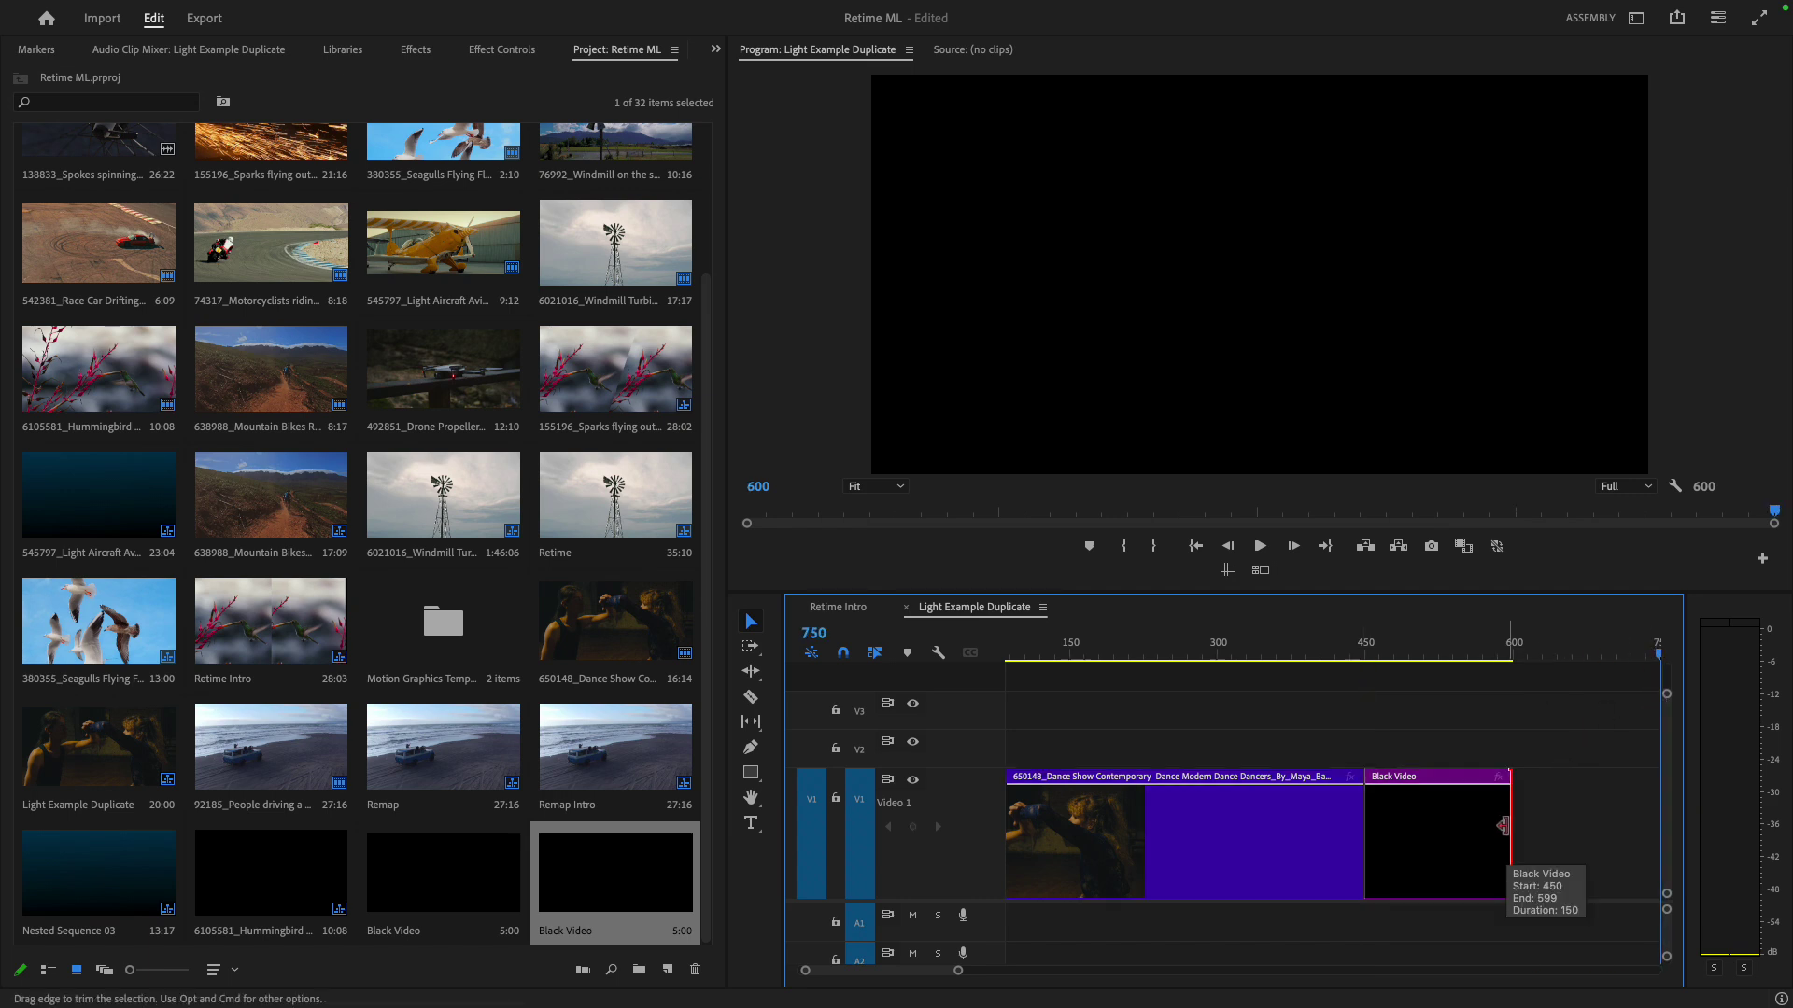
pyautogui.press('e')
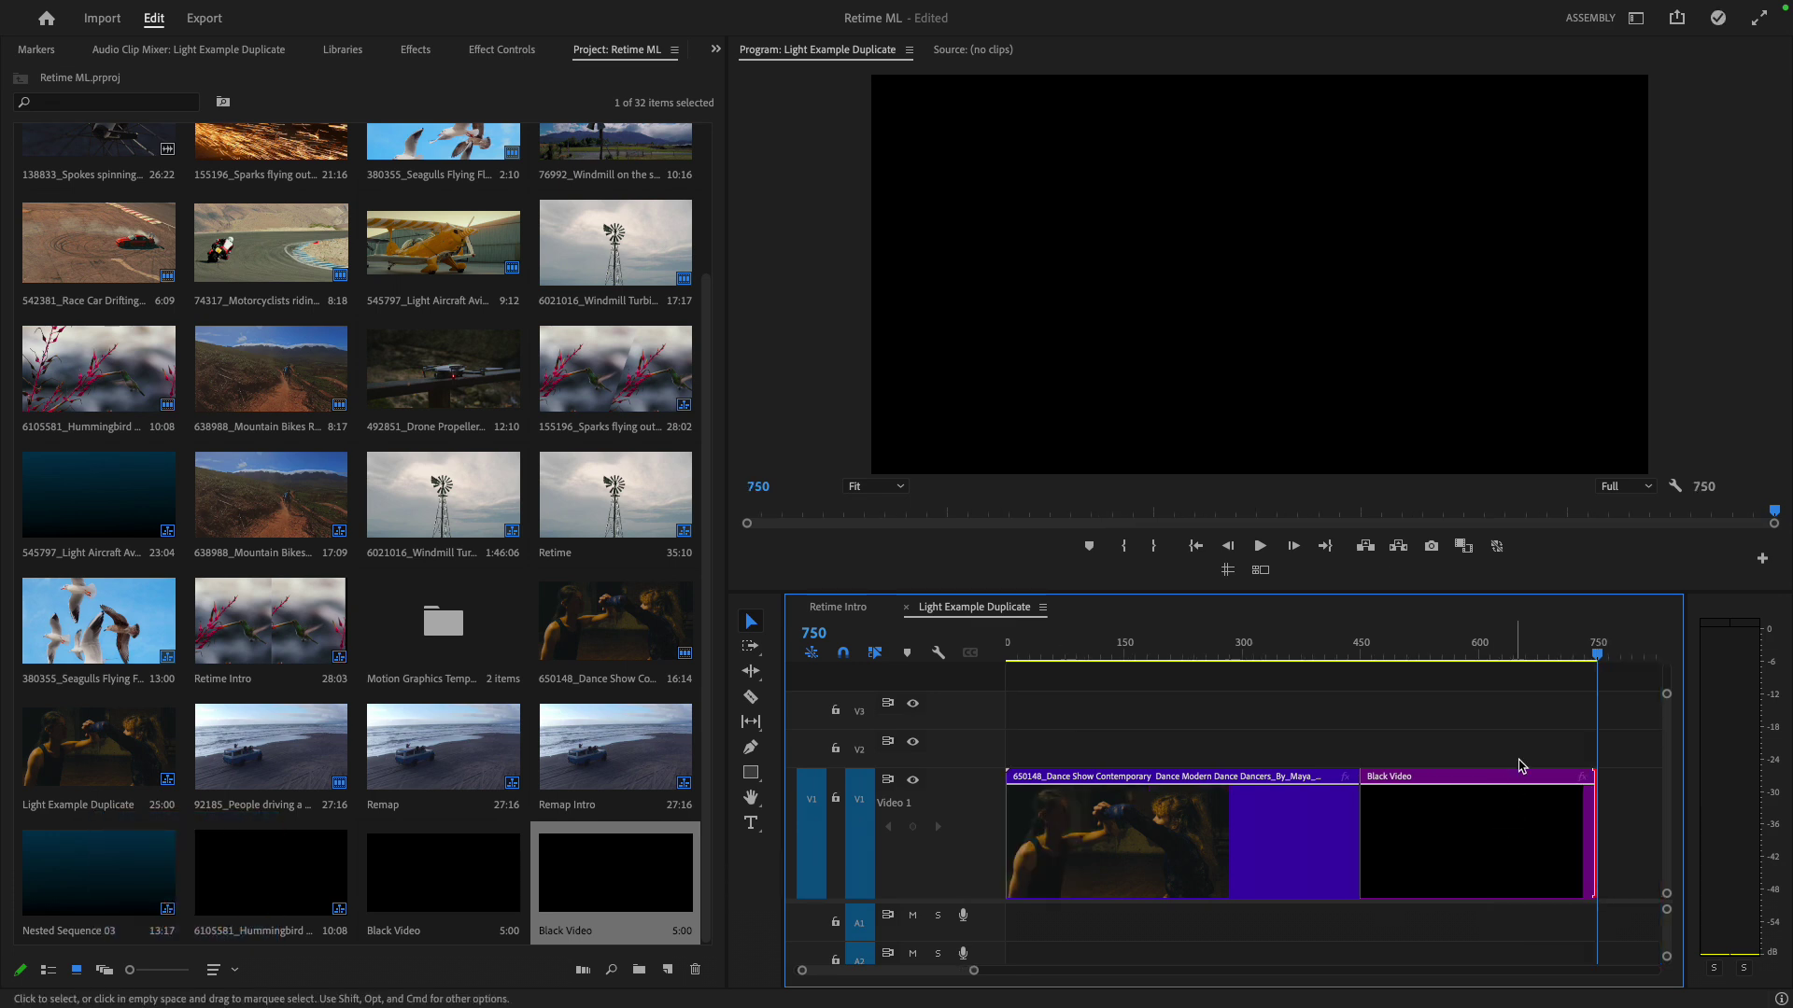
pyautogui.hotkey('ctrl', 'a')
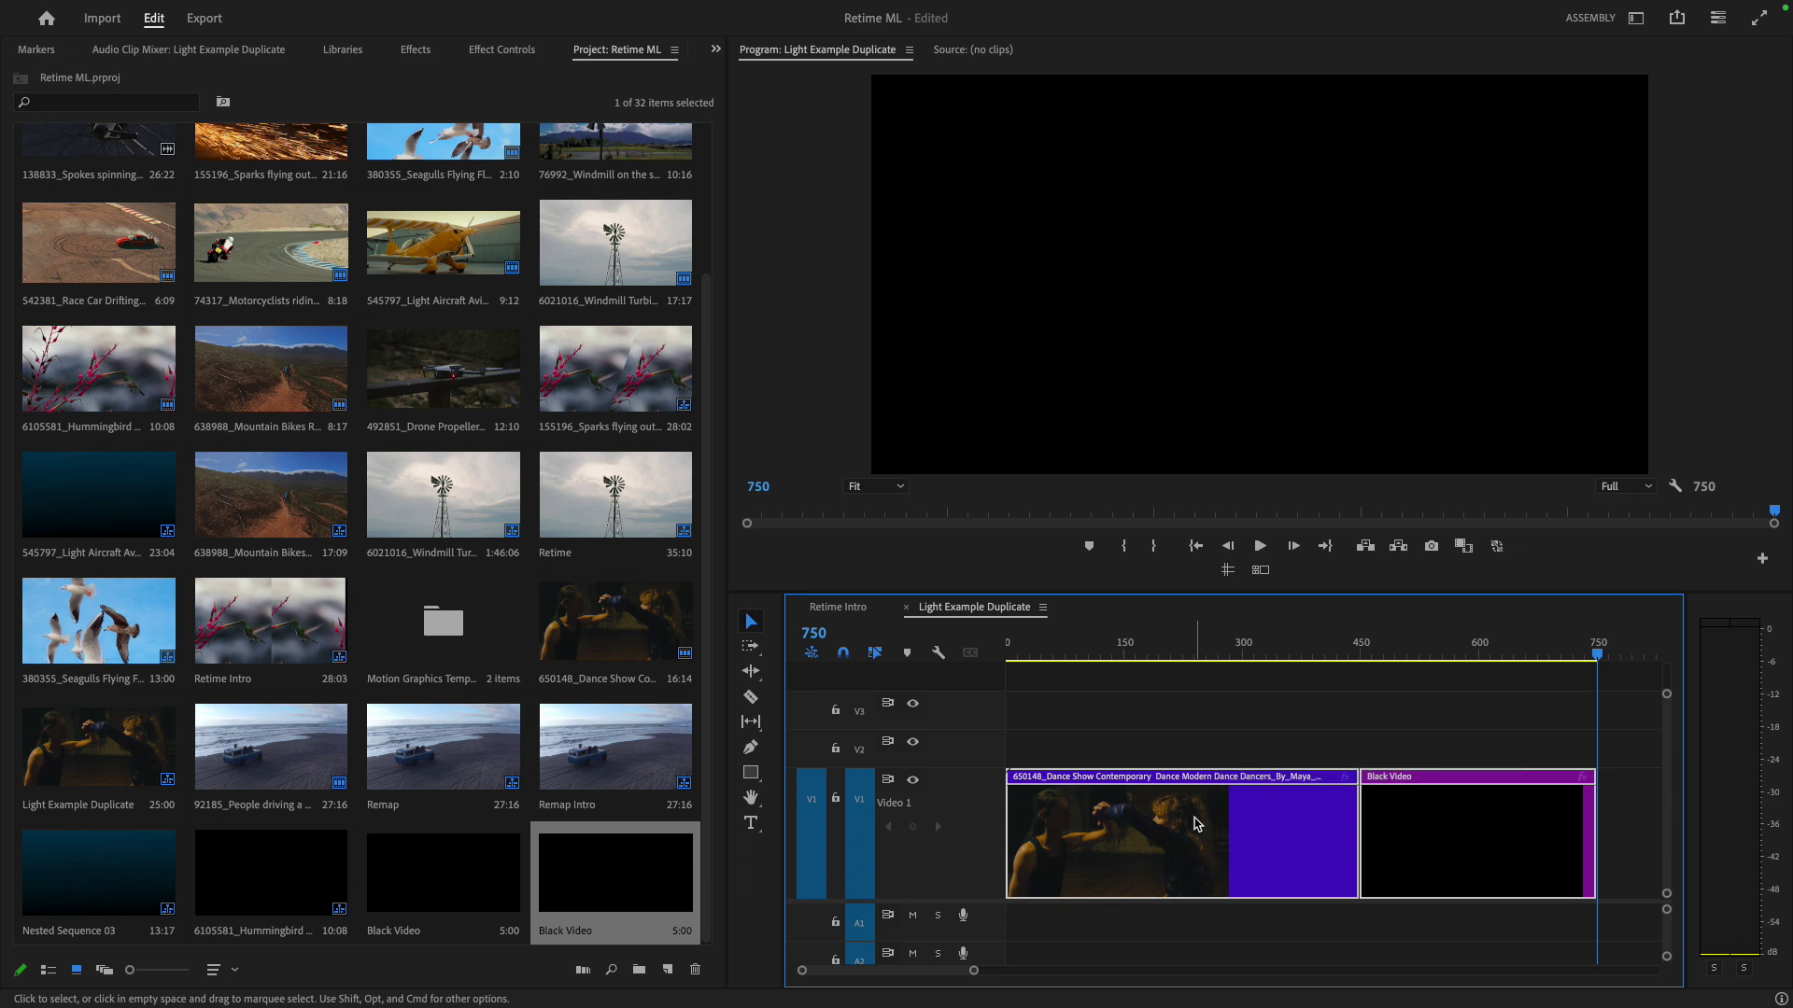
# Nest the selected clips into a sequence named ReTimer 60
pyautogui.rightClick(1194, 823)
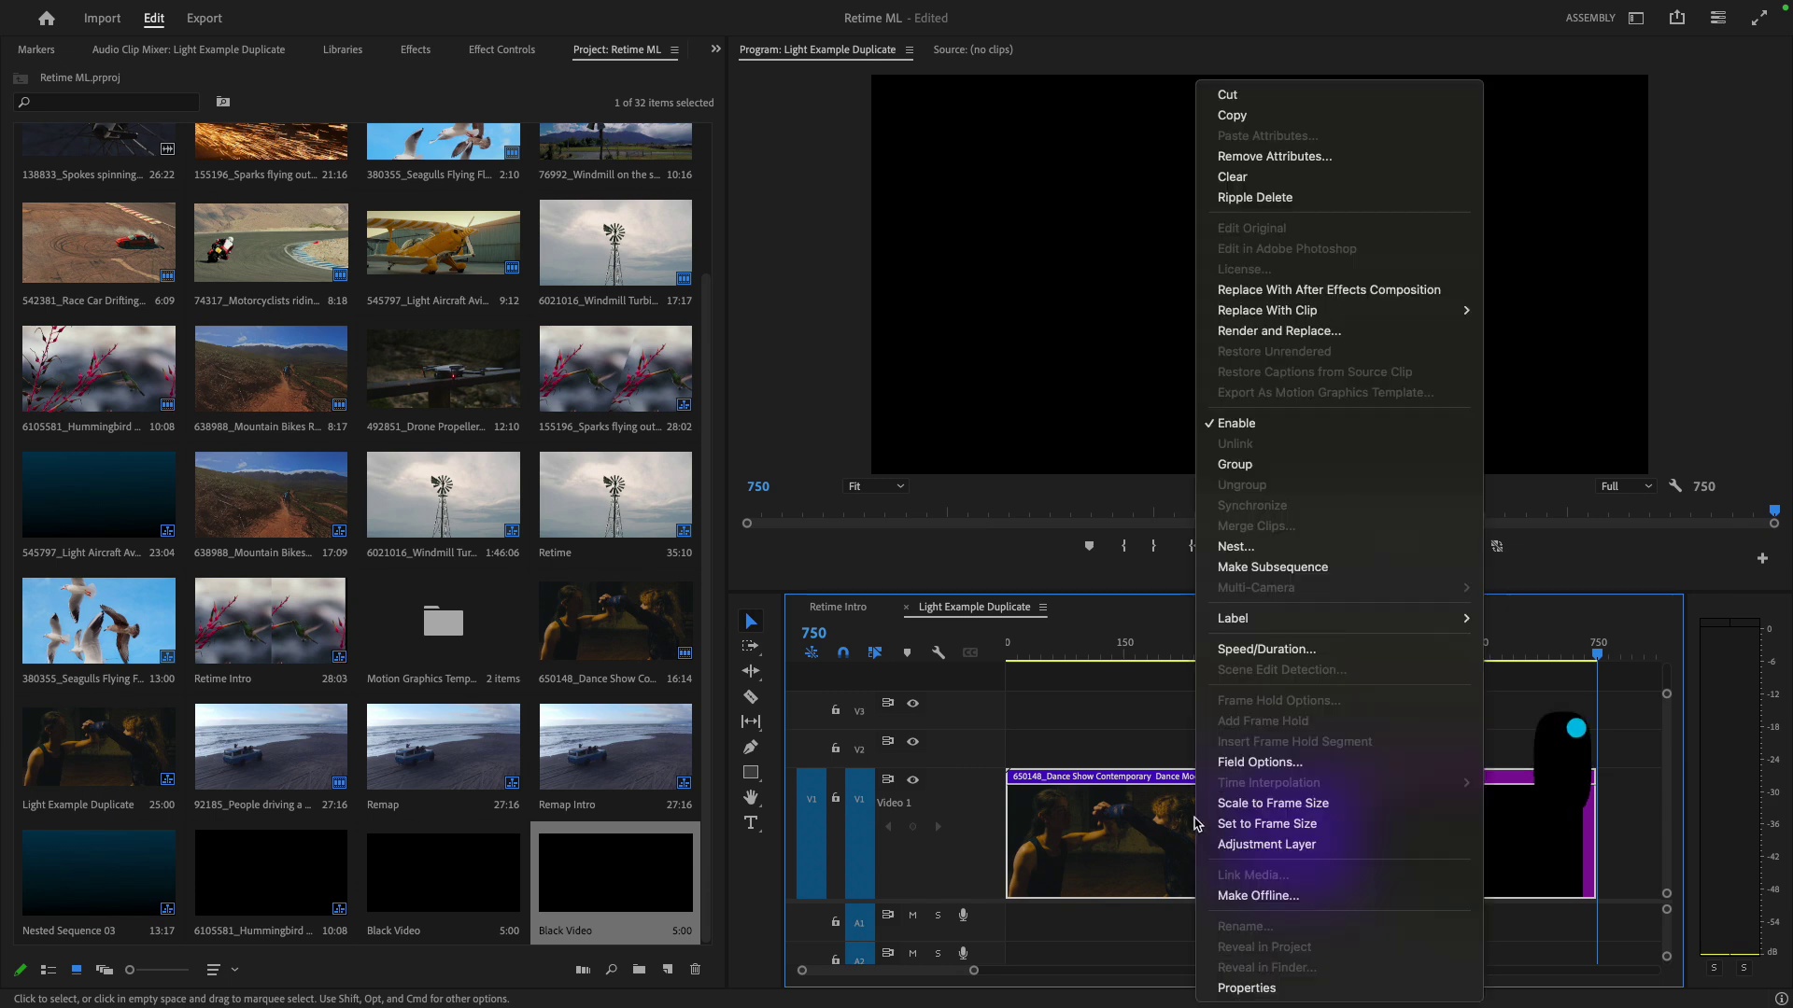
pyautogui.click(1238, 546)
pyautogui.write('ReTimer 60')
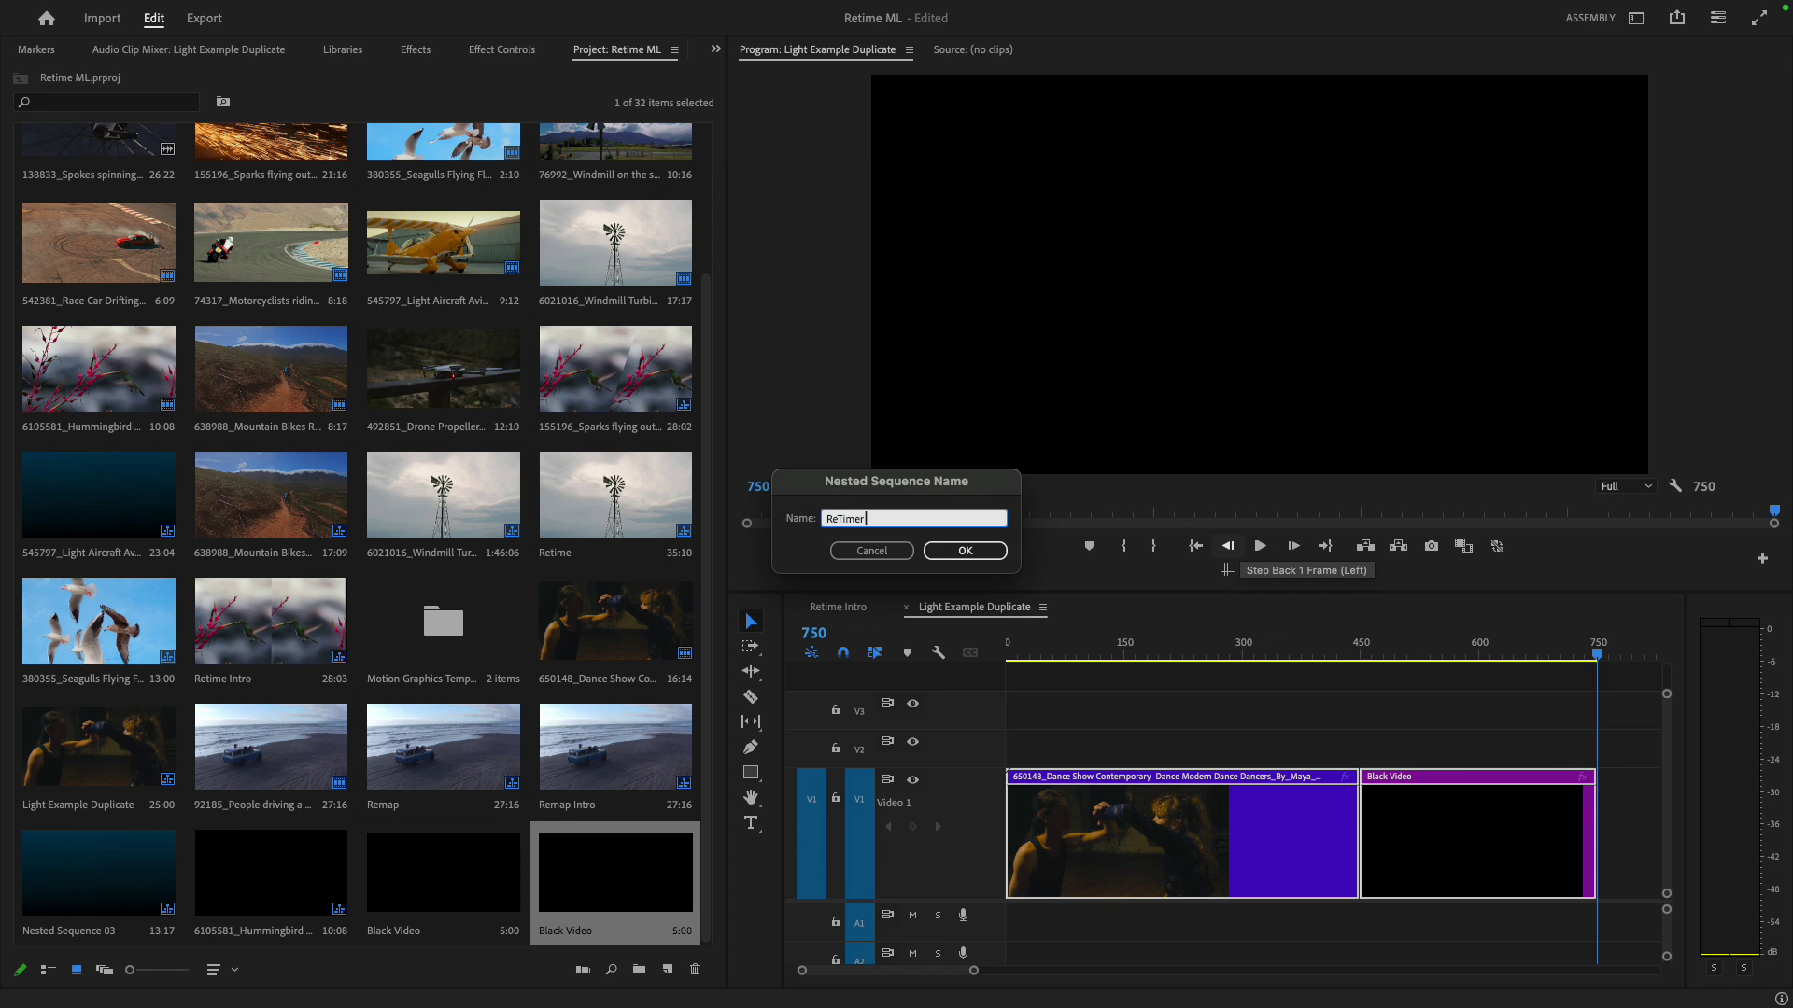
pyautogui.press('Return')
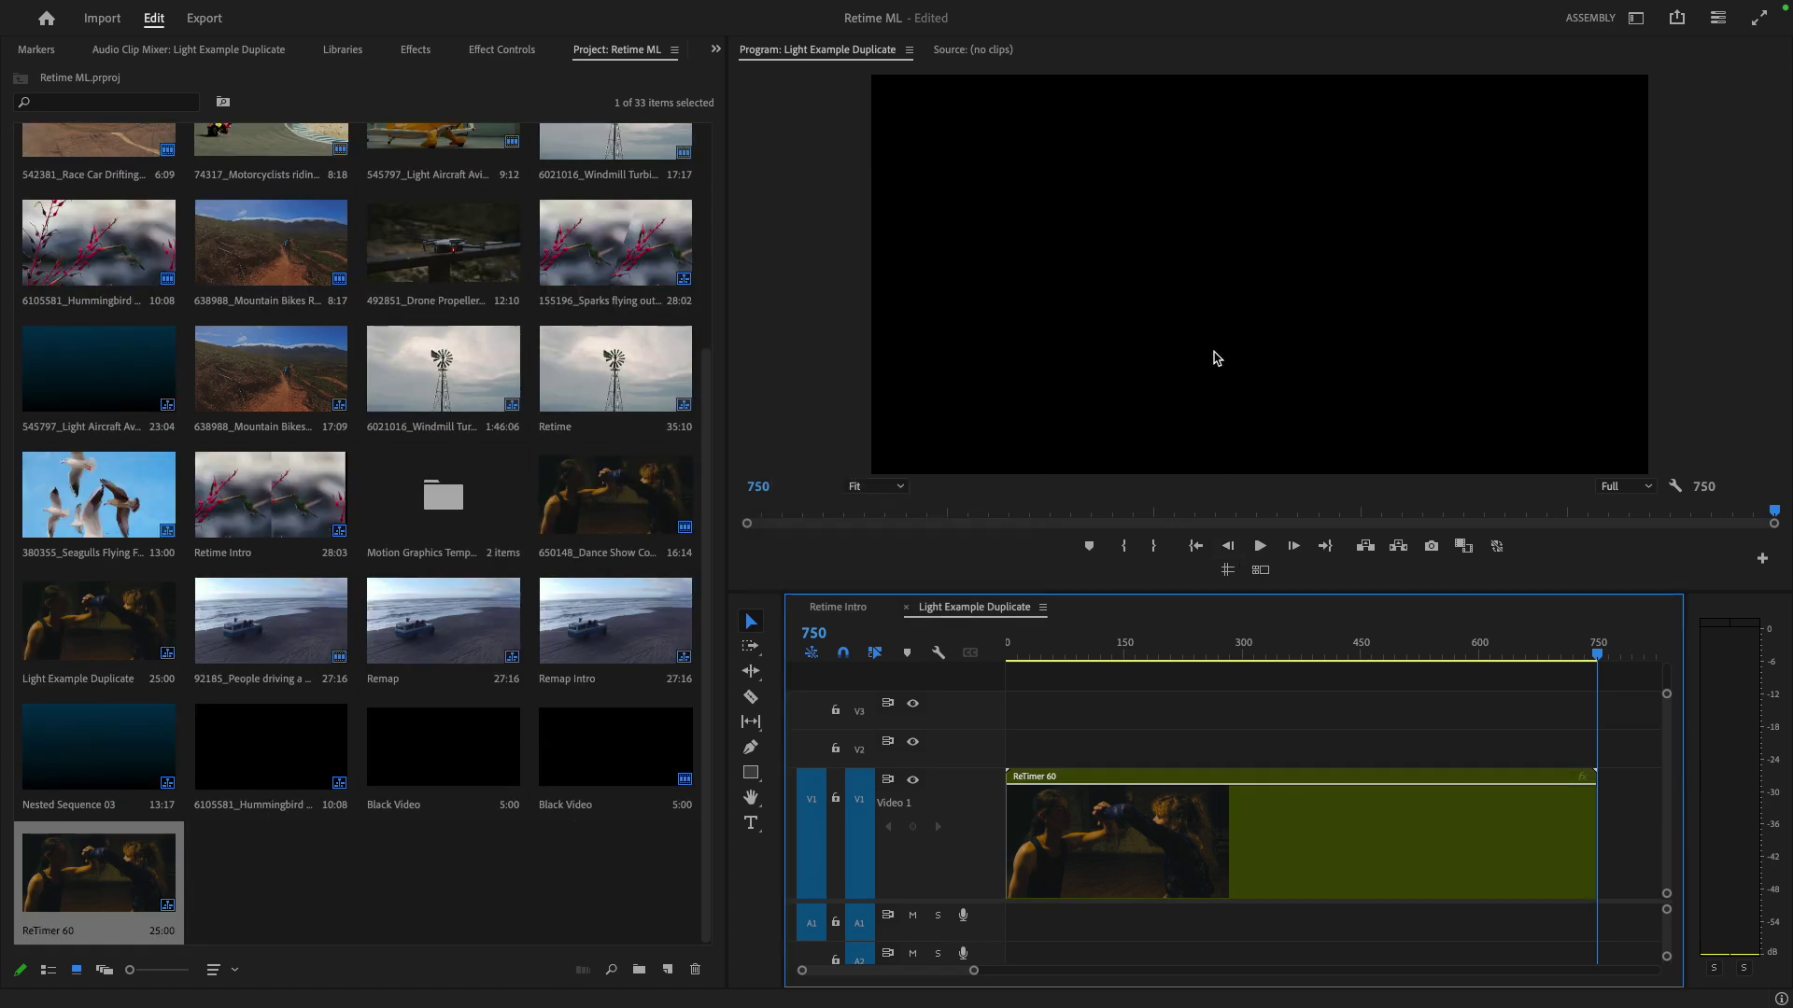
# Apply BCC+Retimer ML to the nested clip and show its effect settings
pyautogui.click(416, 50)
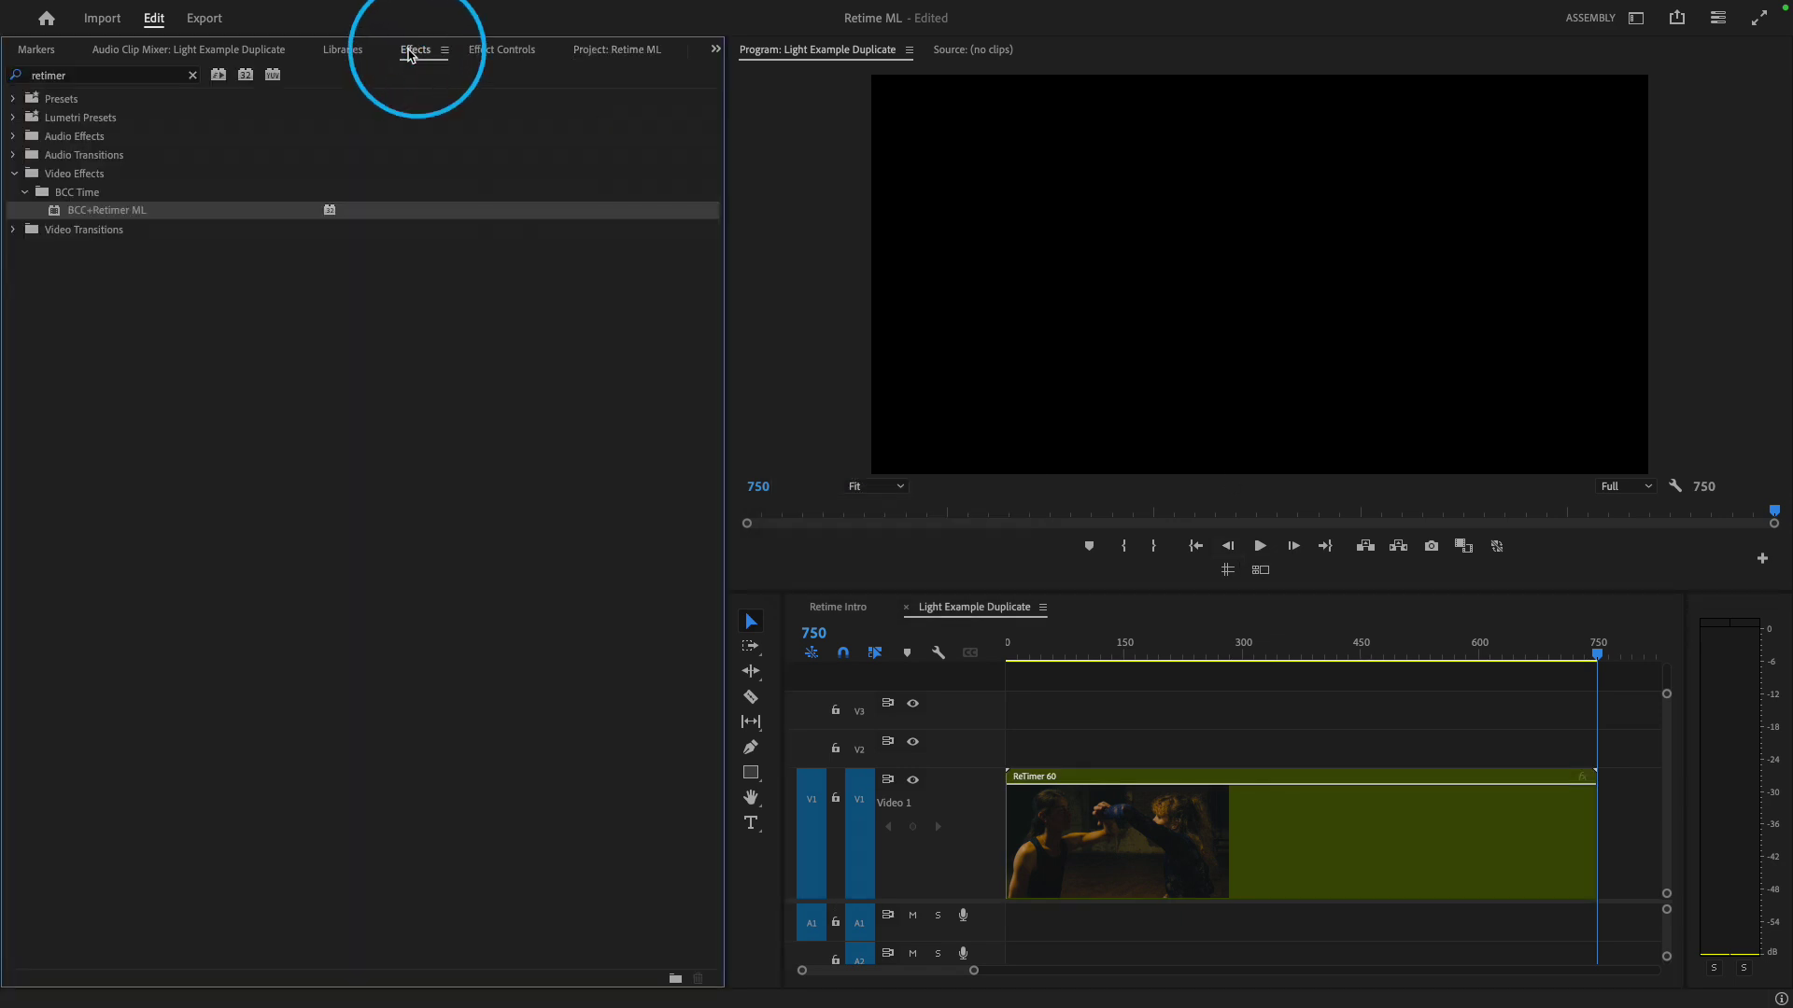
pyautogui.click(54, 211)
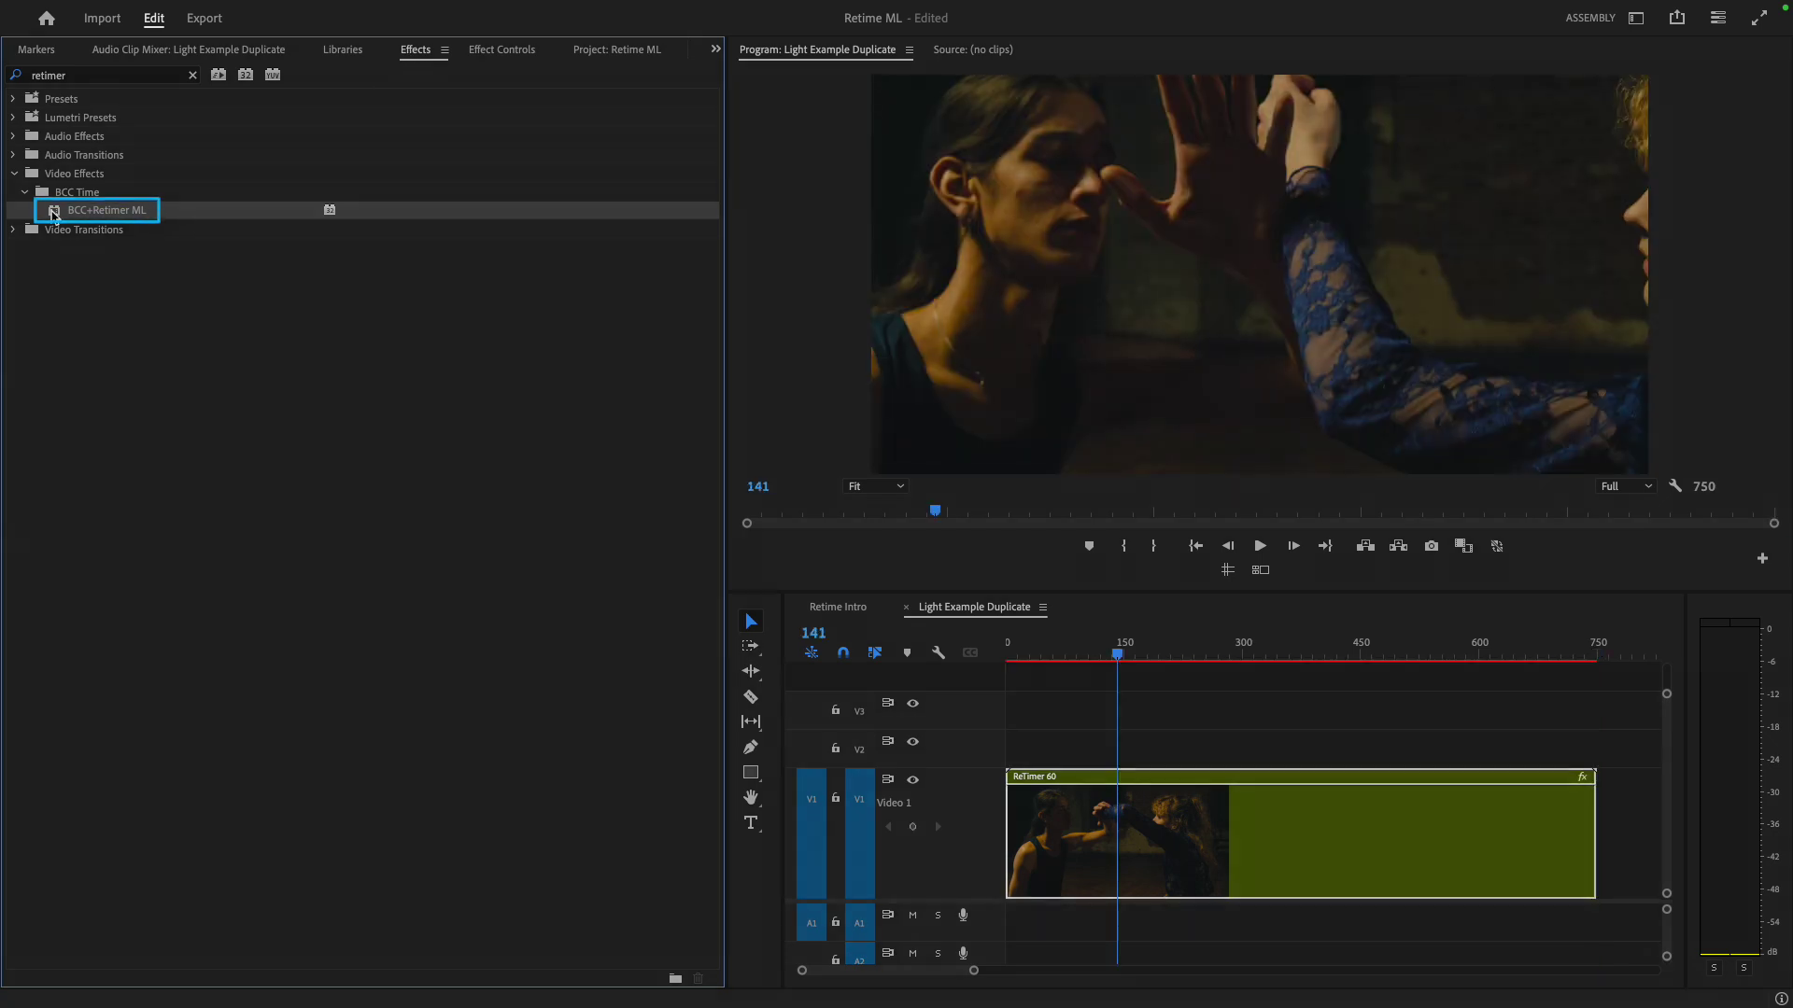
pyautogui.click(483, 50)
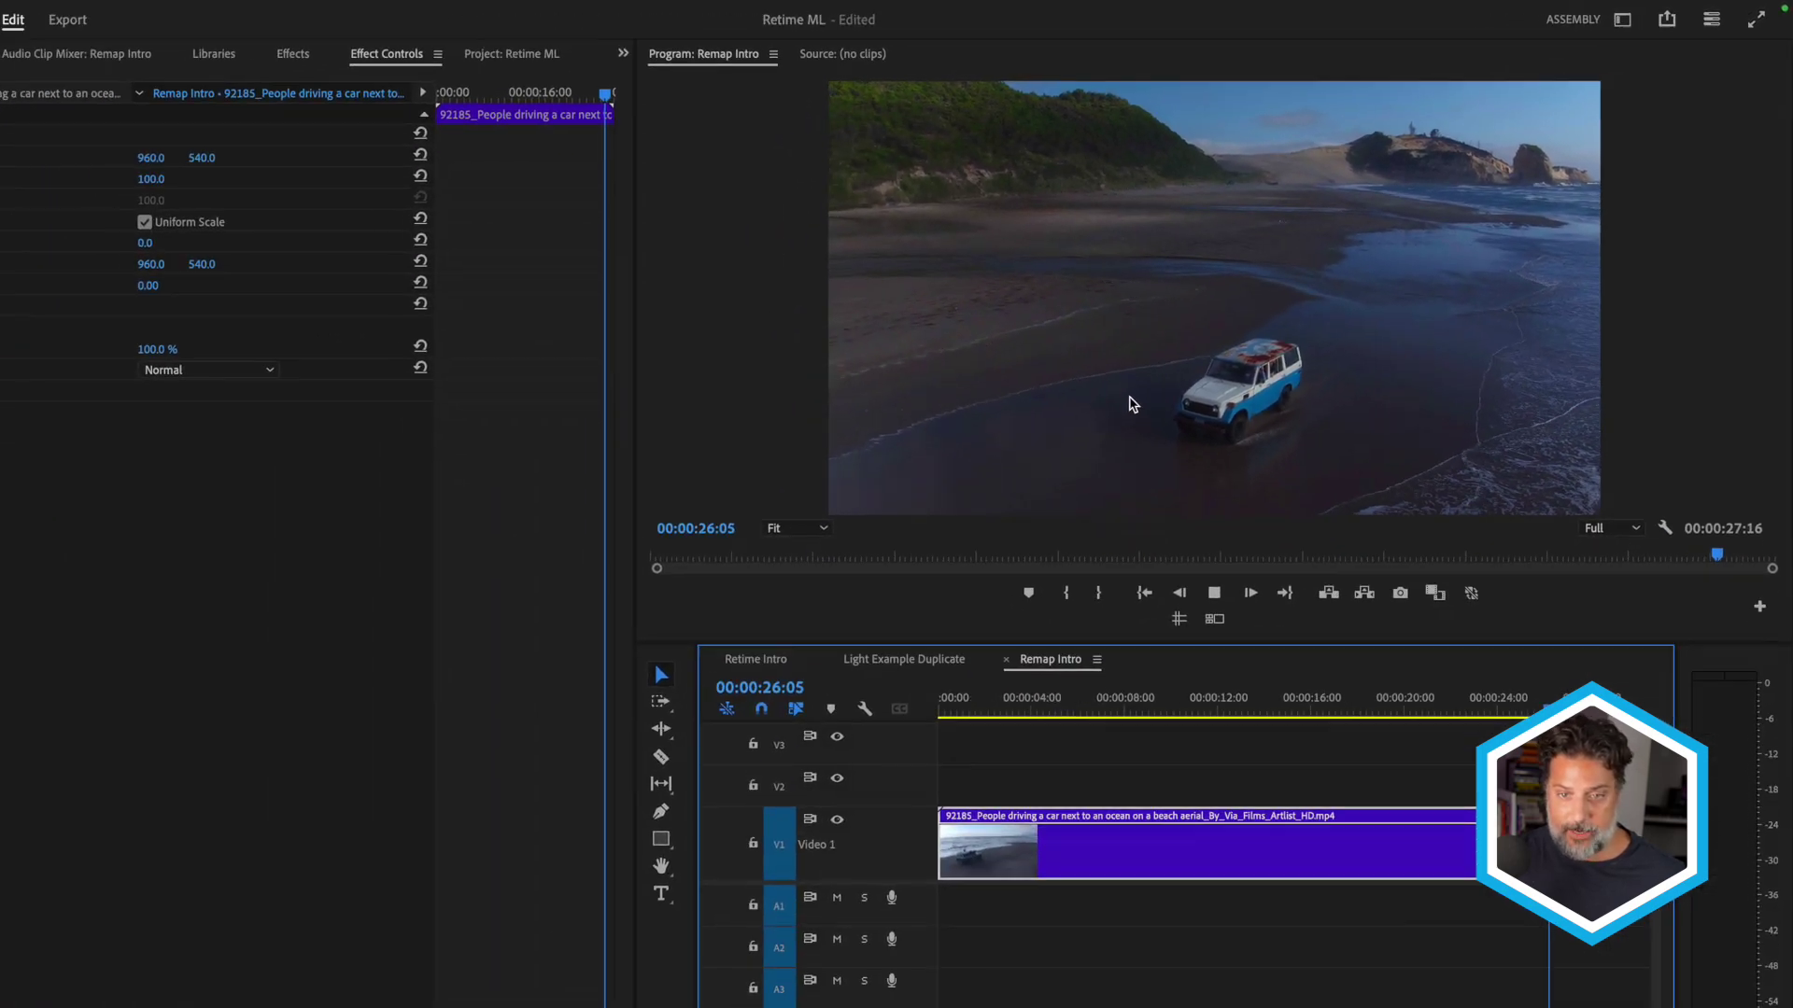
# Stop playback, show the Effects list for BCC+Retimer ML and close the timeline display options
pyautogui.press('space')
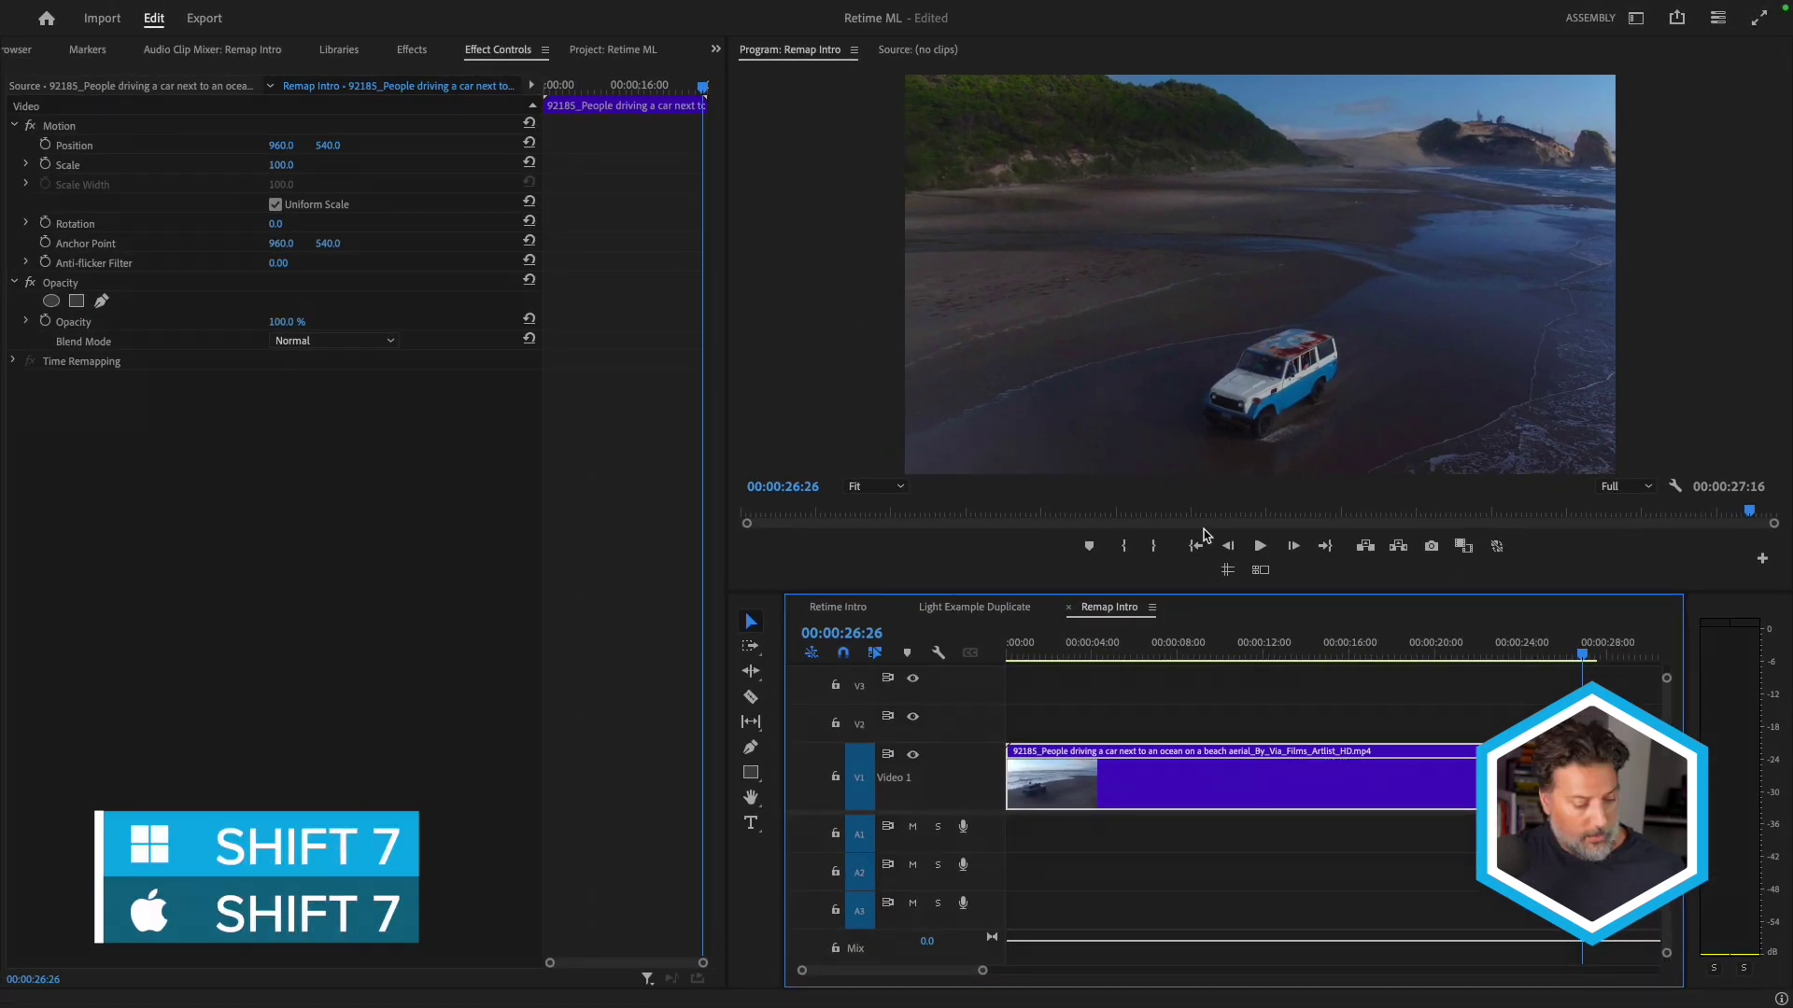
pyautogui.hotkey('shift', '7')
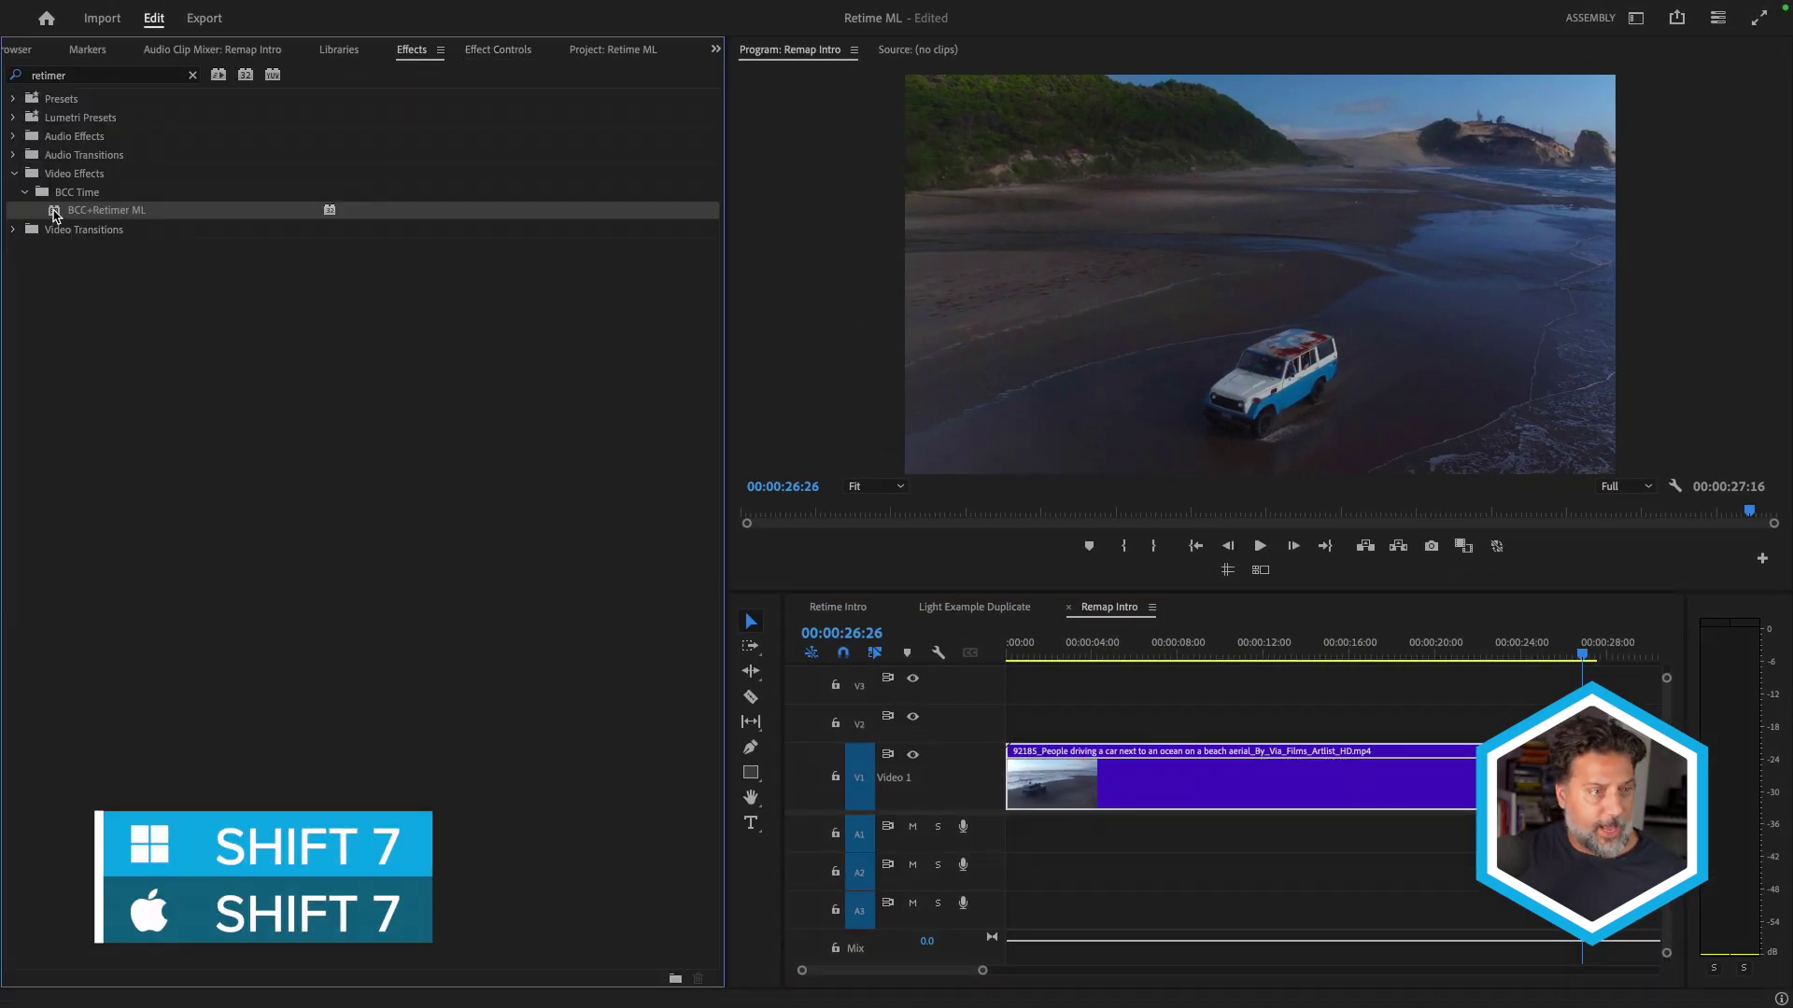
pyautogui.click(1111, 658)
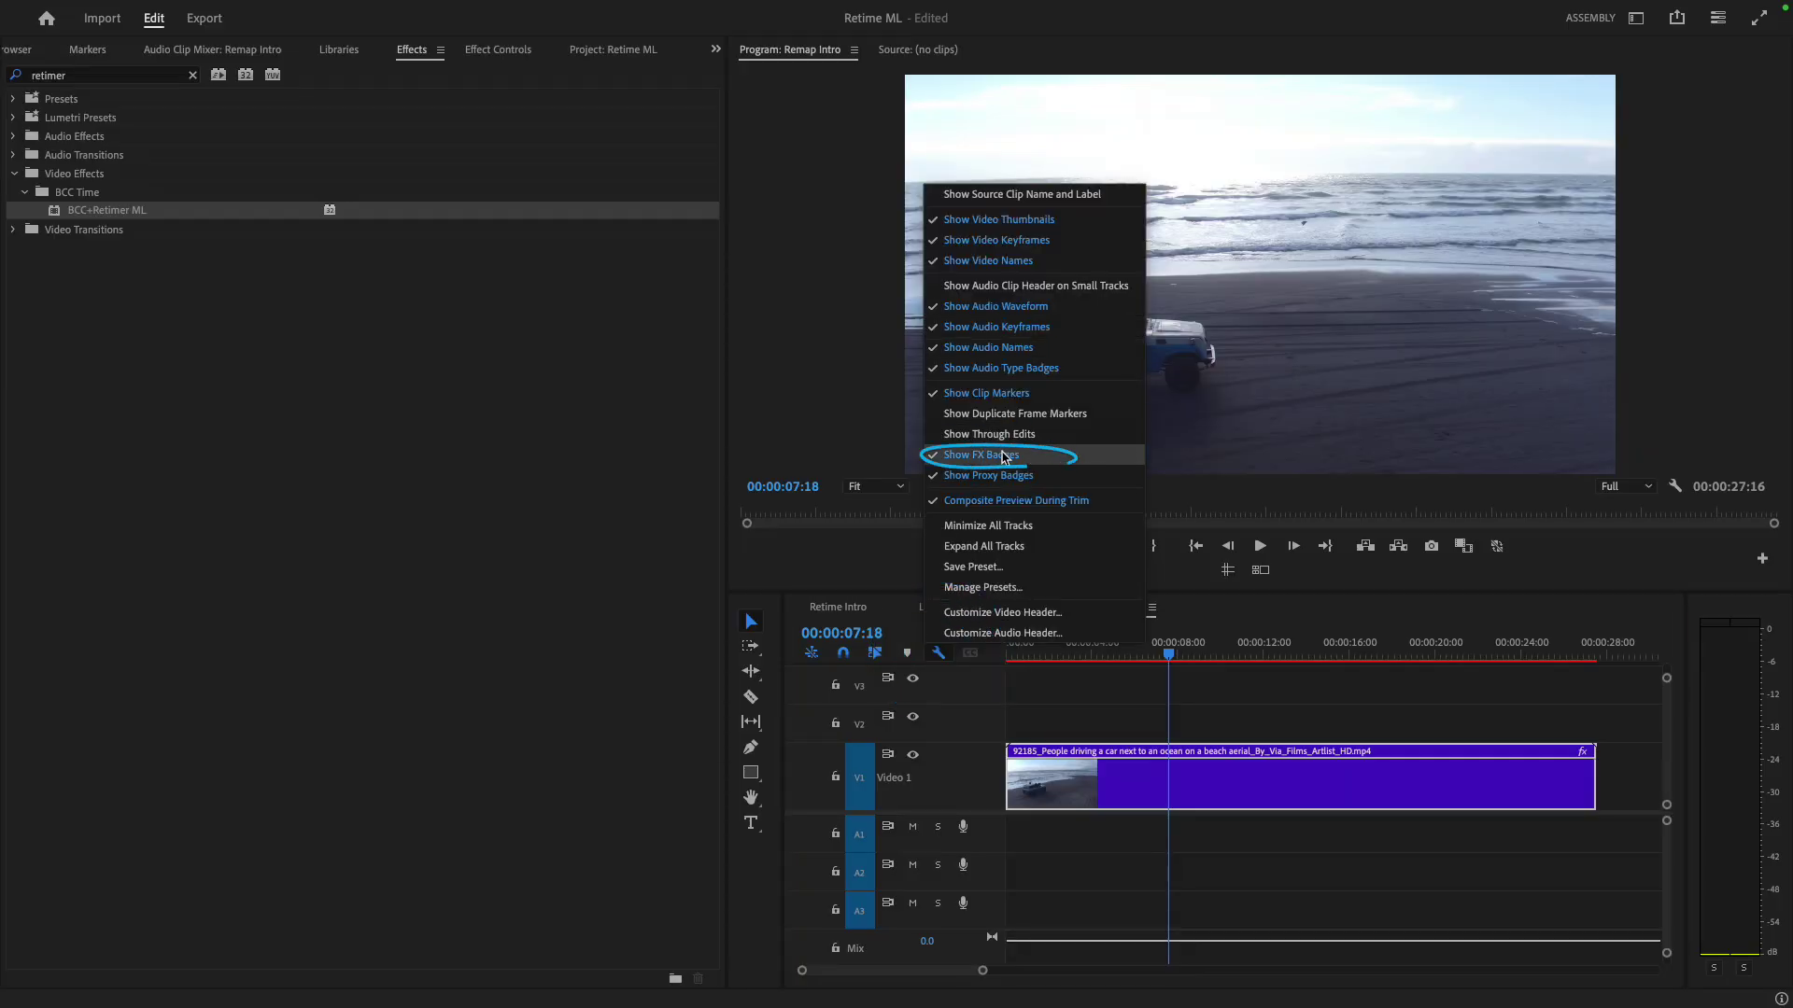
pyautogui.click(1214, 723)
# Plot BCC+Retimer ML > Speed on the beach car clip via its fx badge
pyautogui.rightClick(1584, 760)
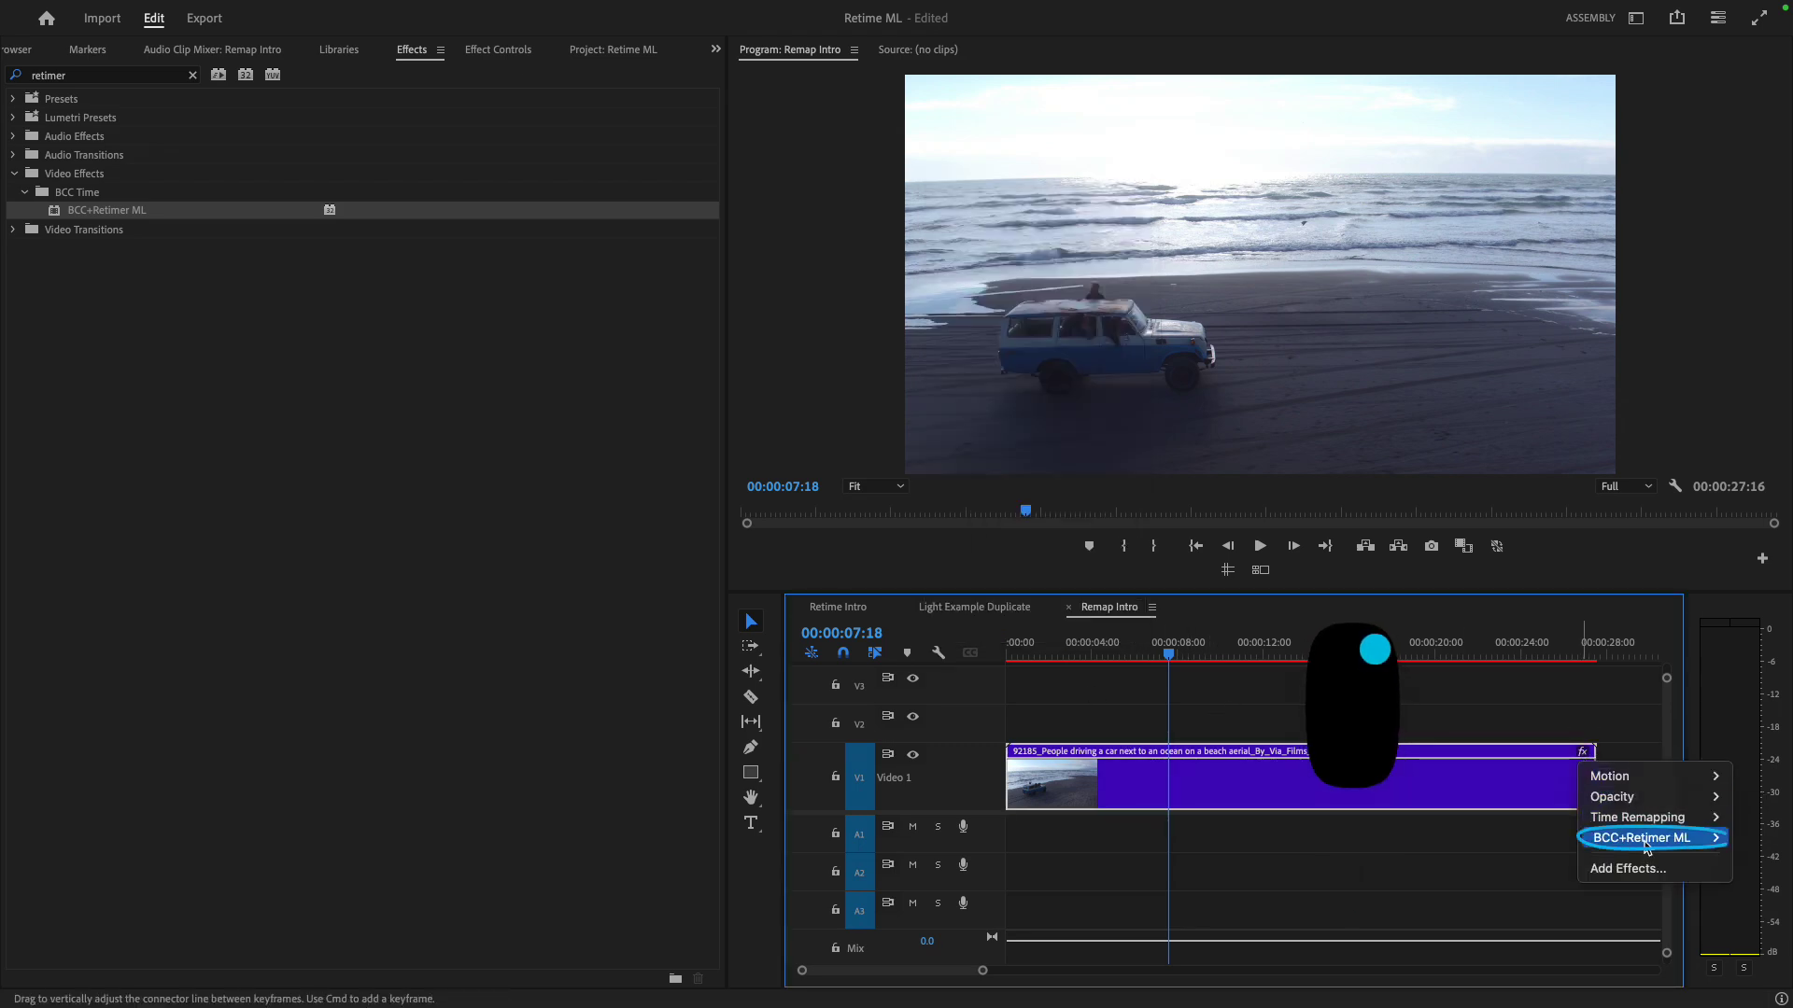
pyautogui.moveTo(1641, 838)
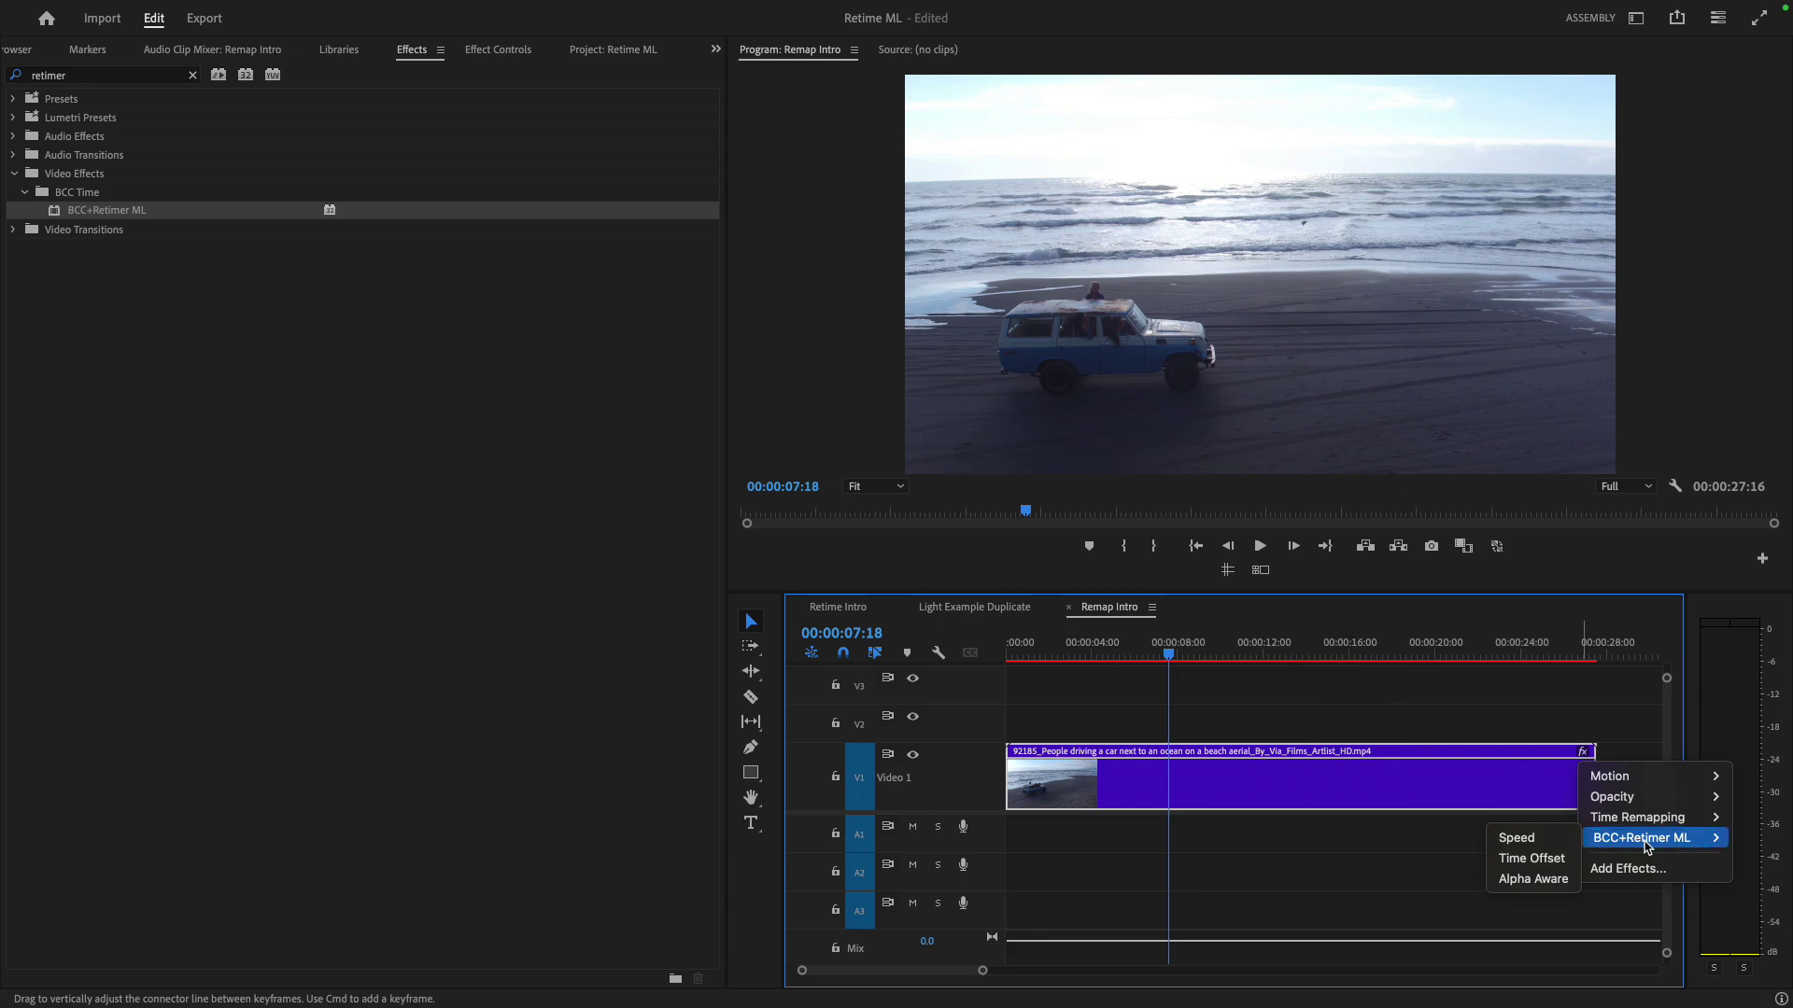
pyautogui.click(1549, 842)
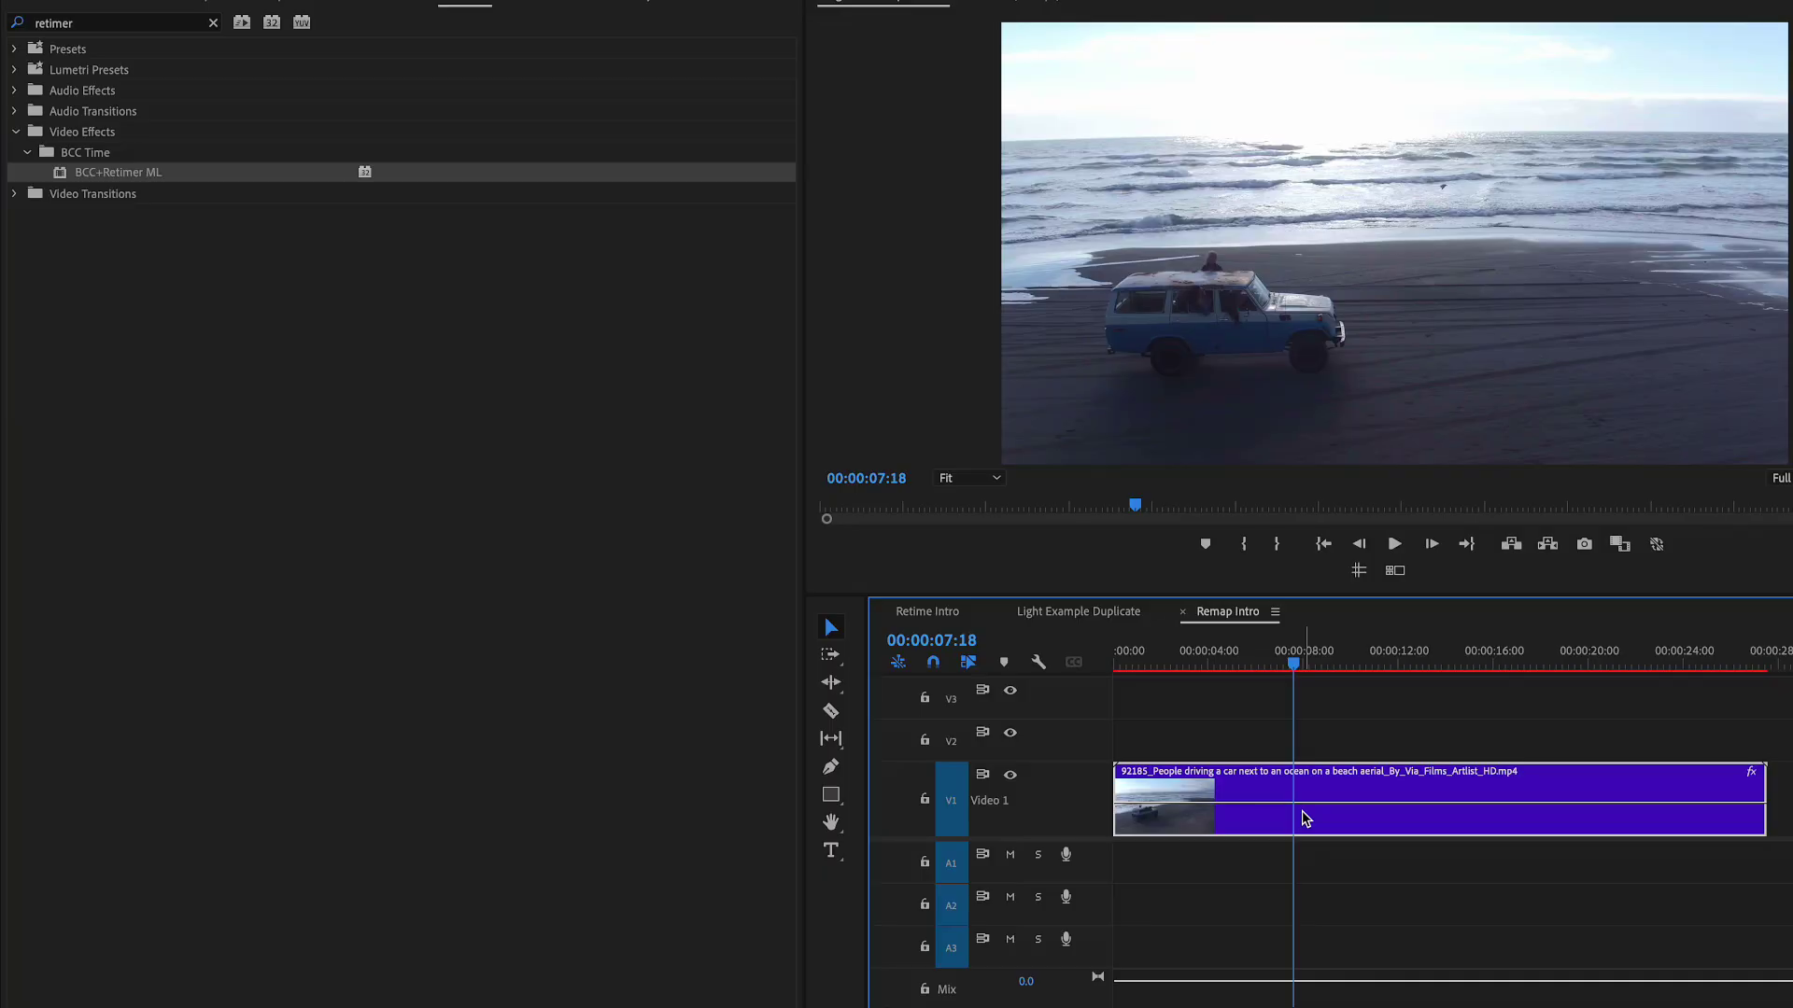
# Add a first Speed keyframe at 200 around 04:22, then move about one second later
pyautogui.hotkey('shift', '5')
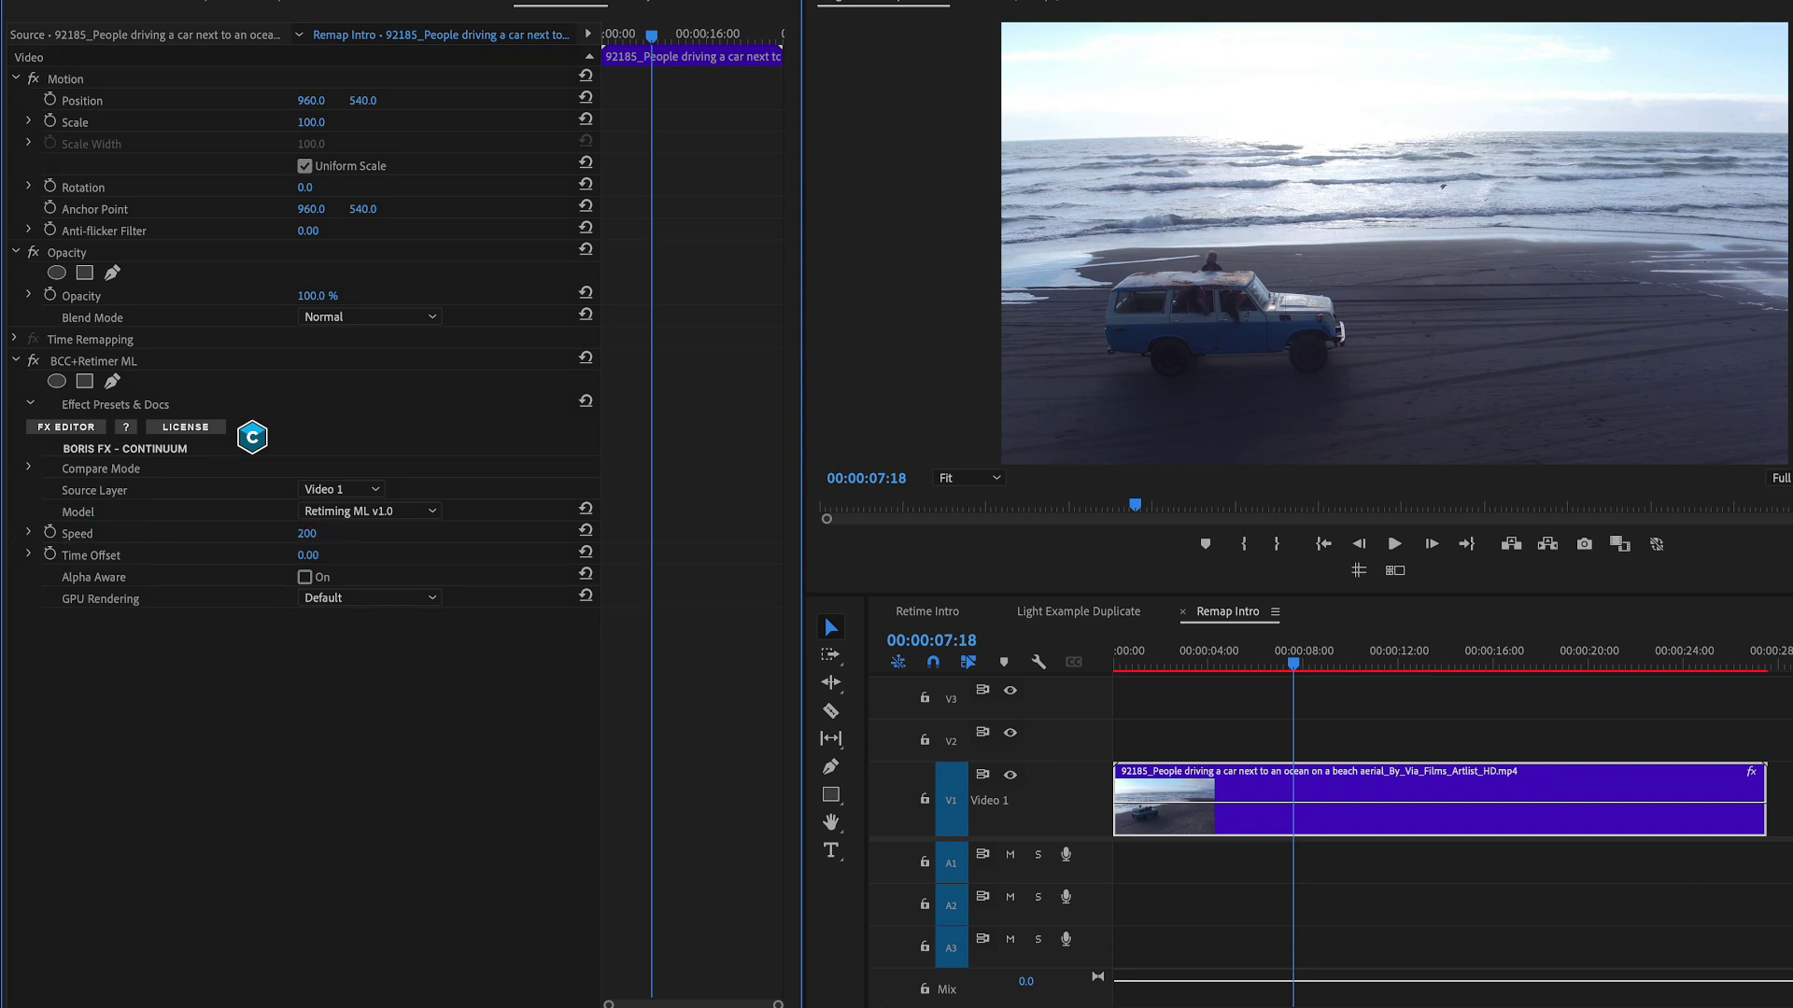
pyautogui.moveTo(1106, 650); pyautogui.dragTo(1230, 643)
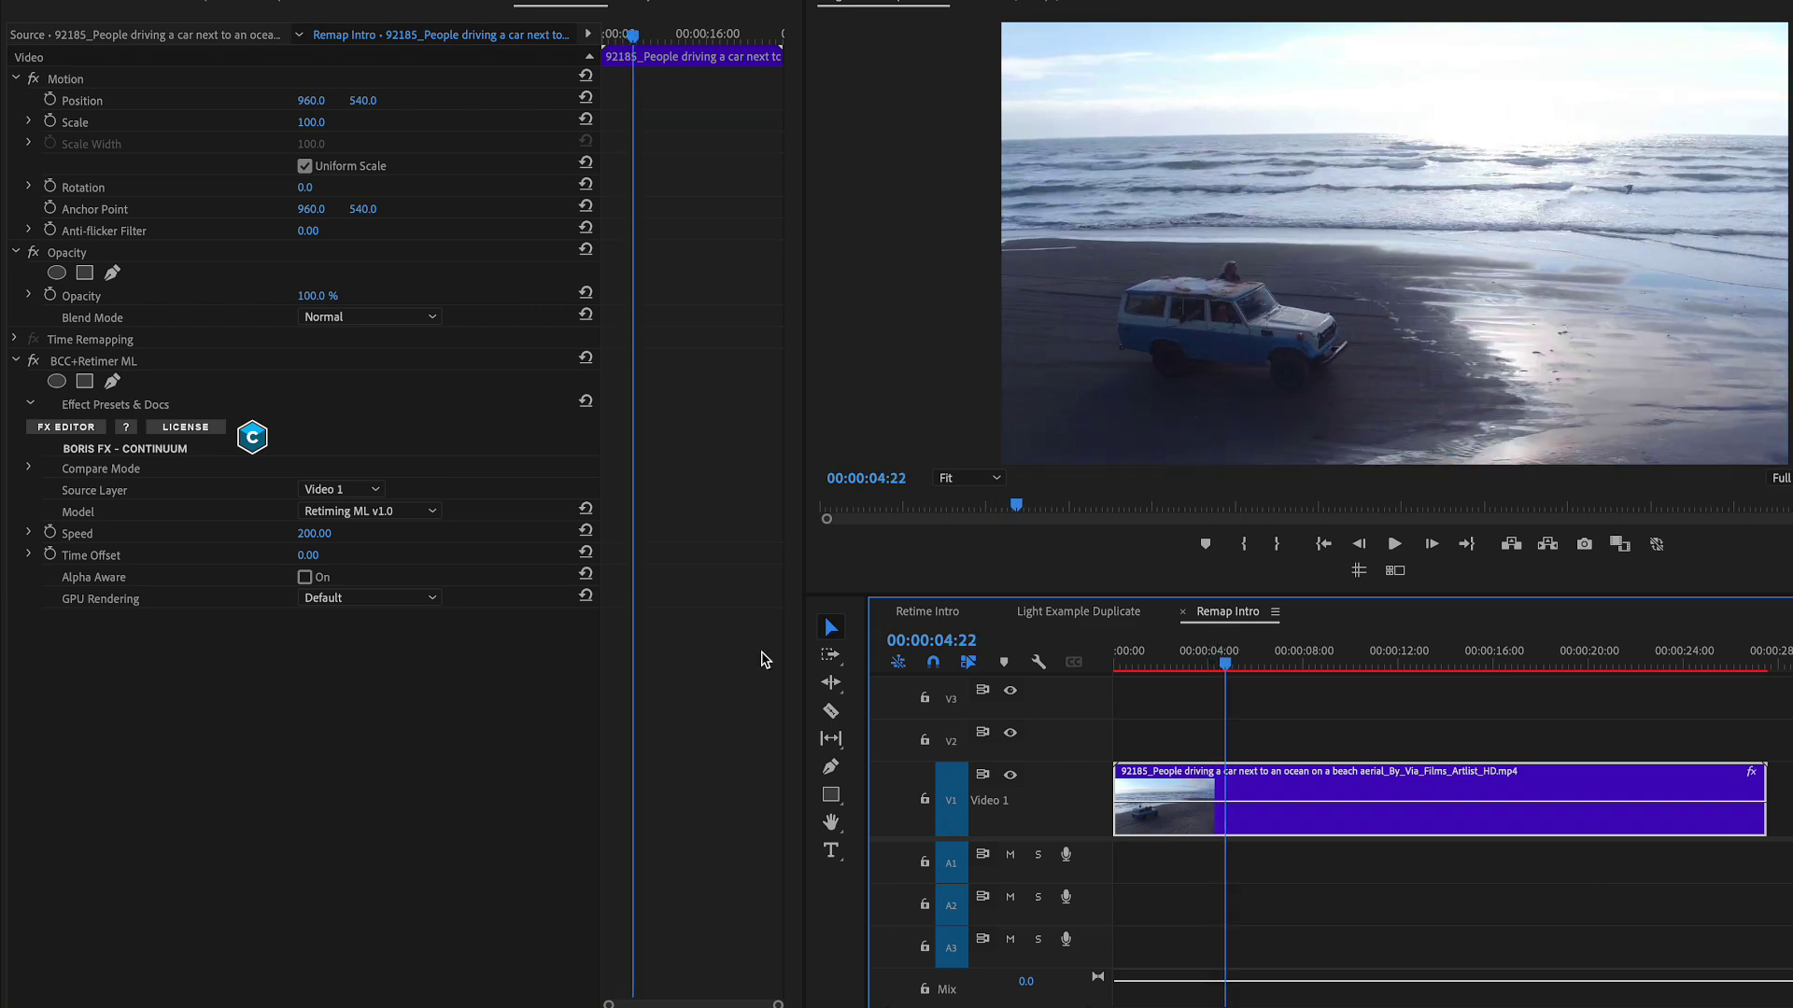
pyautogui.click(51, 536)
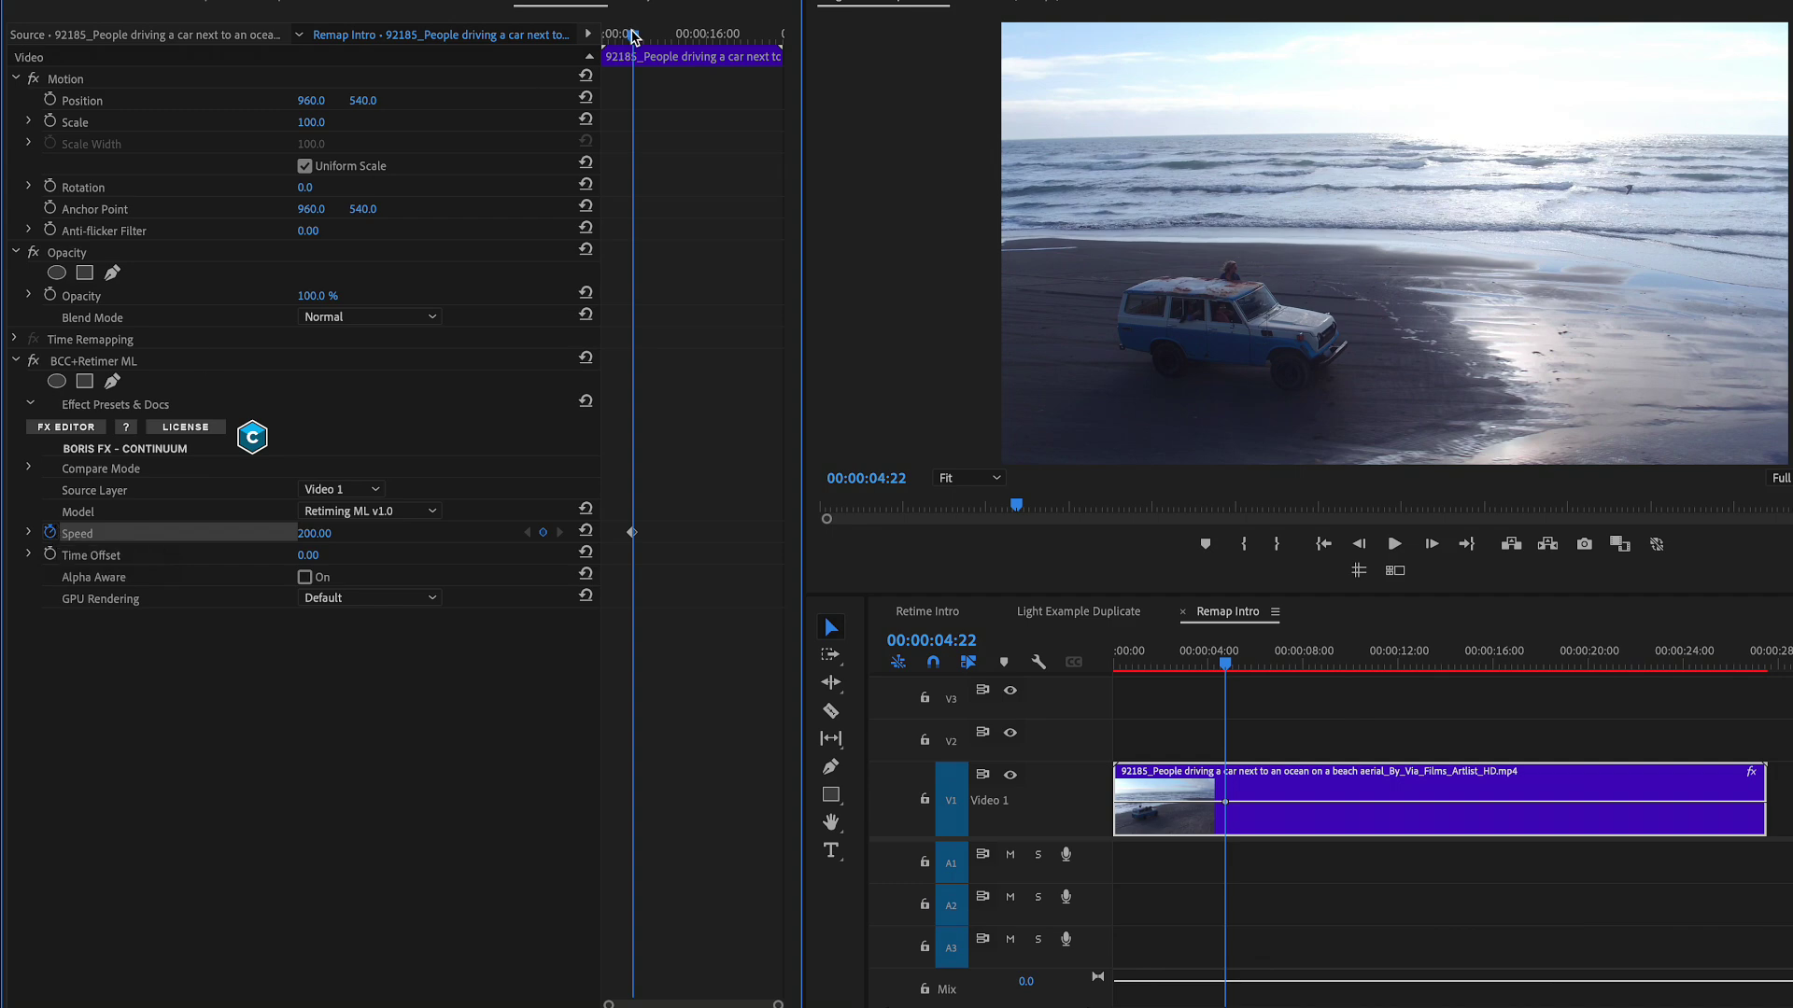
pyautogui.moveTo(631, 36); pyautogui.dragTo(641, 37)
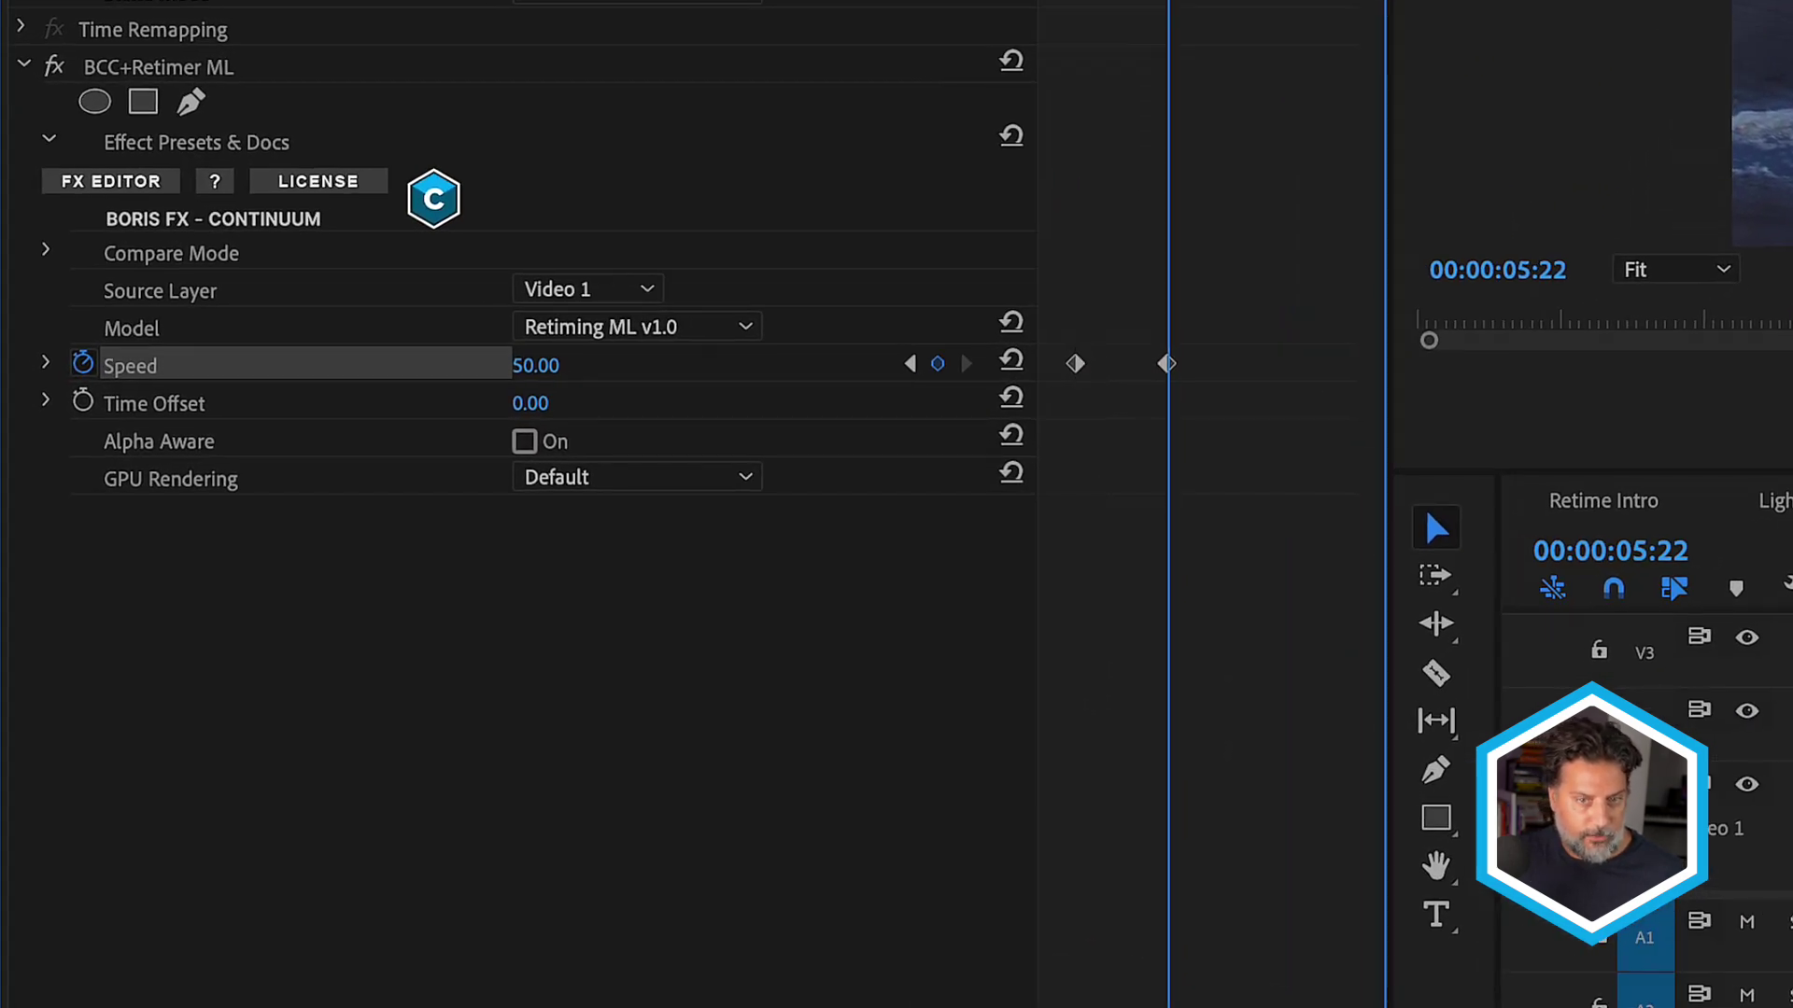
# Set Ease Out on the first Retimer ML Speed keyframe (200) near 05:22
pyautogui.moveTo(1107, 6); pyautogui.dragTo(1174, 7)
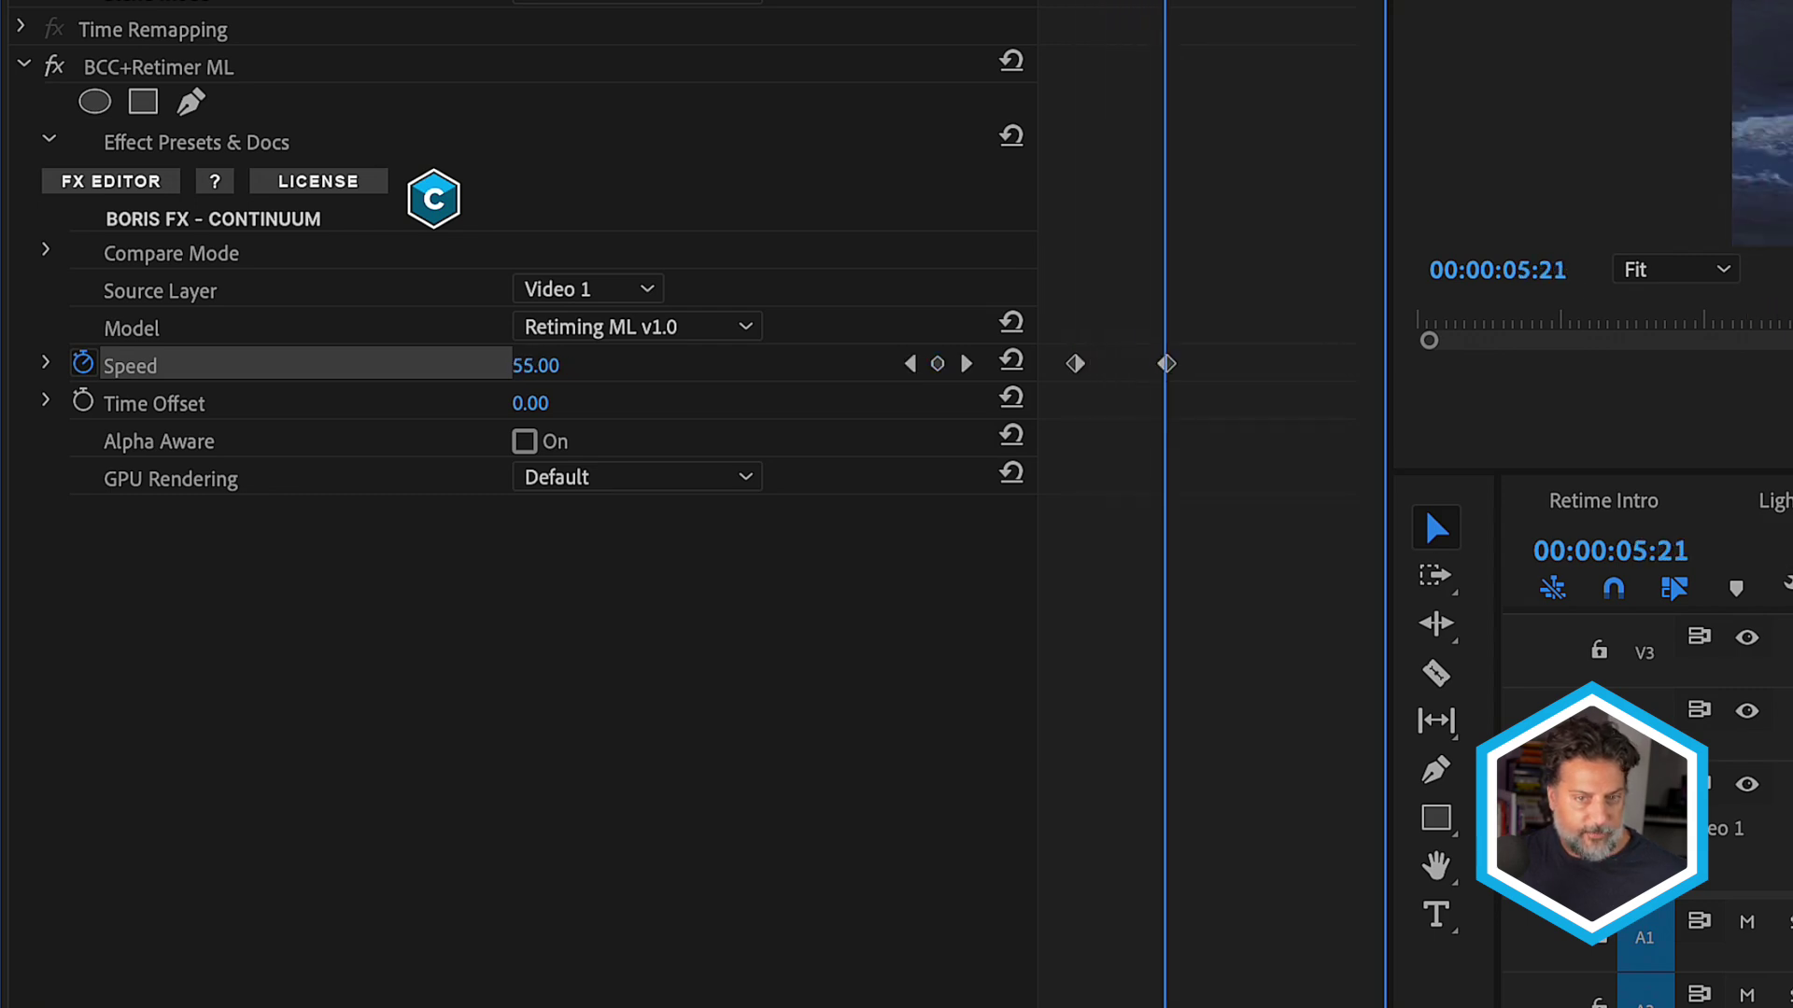
pyautogui.press('Left')
pyautogui.press('Left')
pyautogui.press('Left')
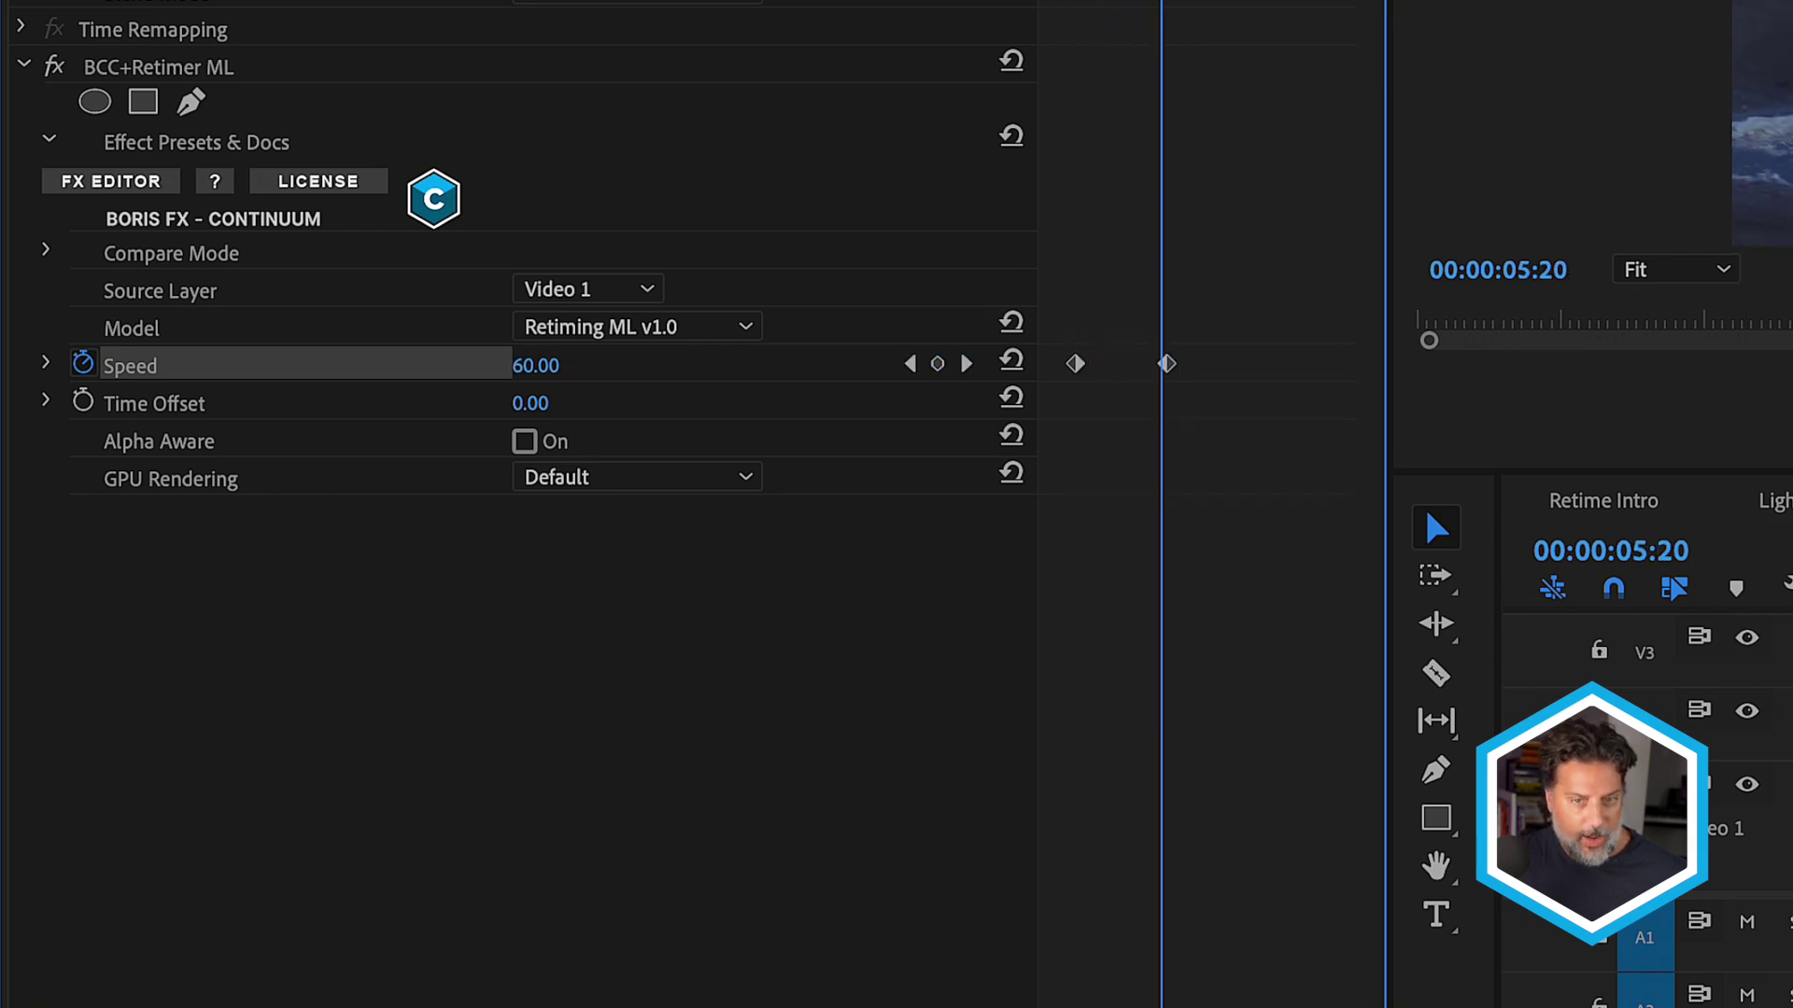
pyautogui.rightClick(1076, 367)
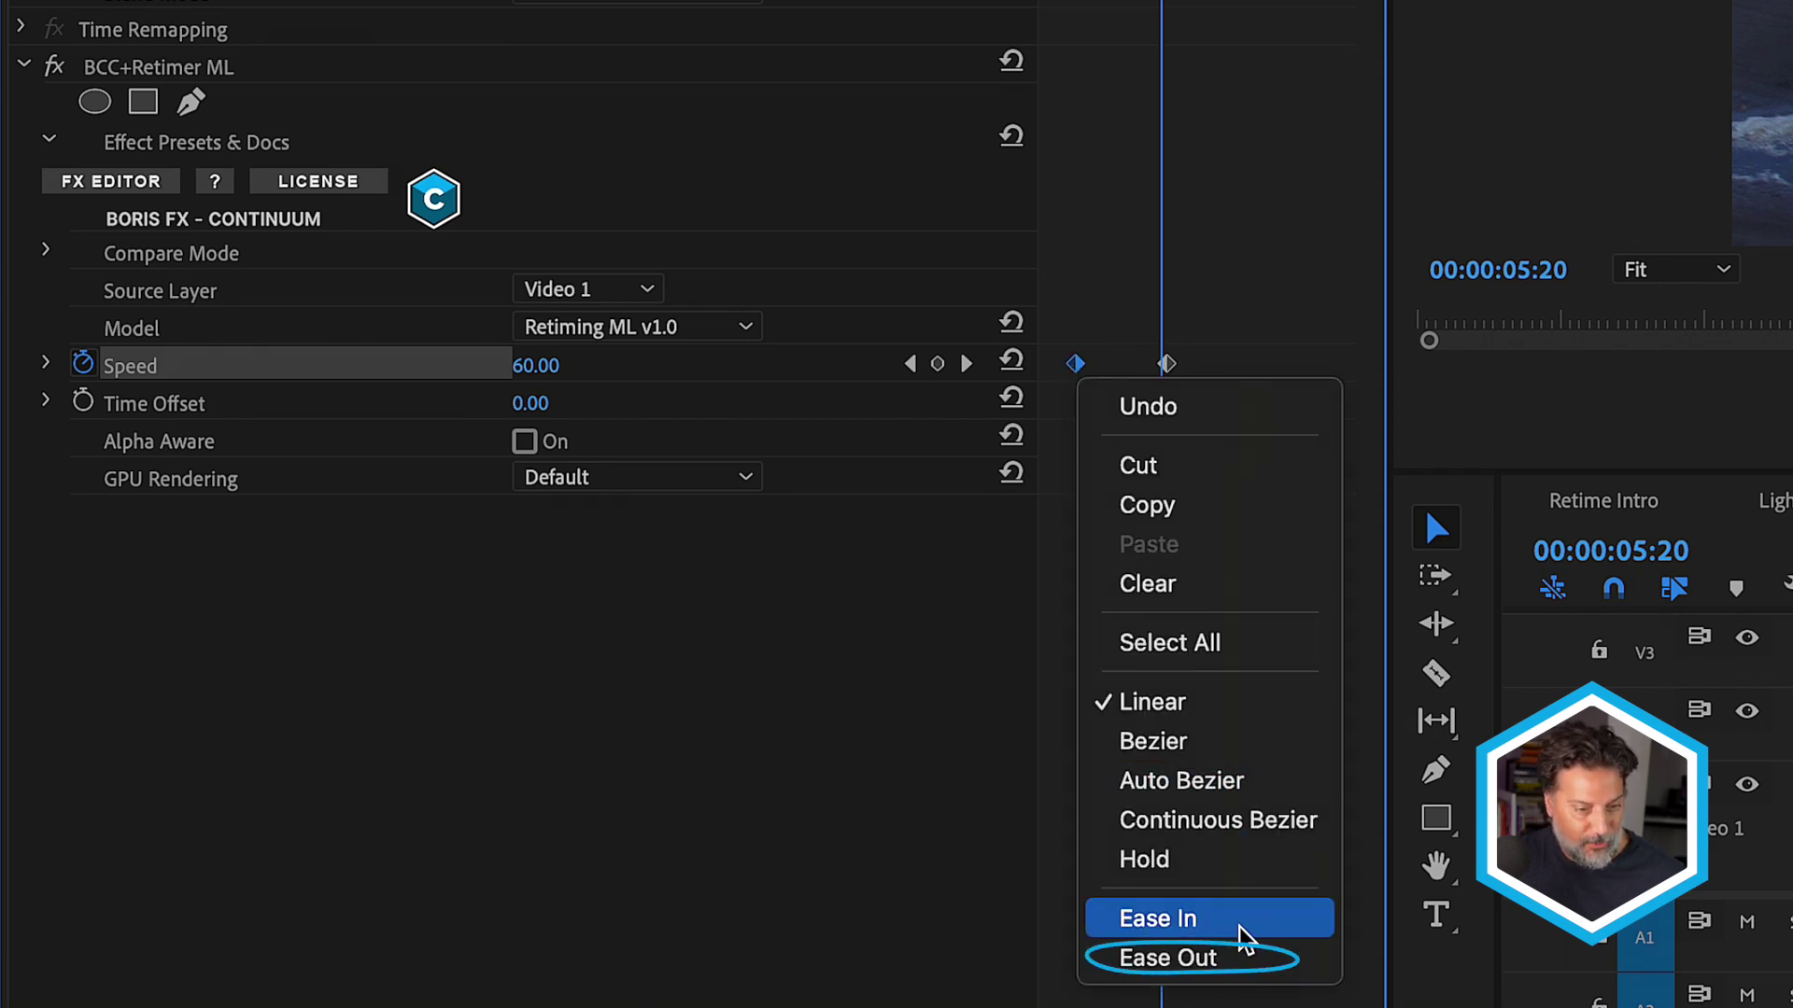
pyautogui.click(1168, 958)
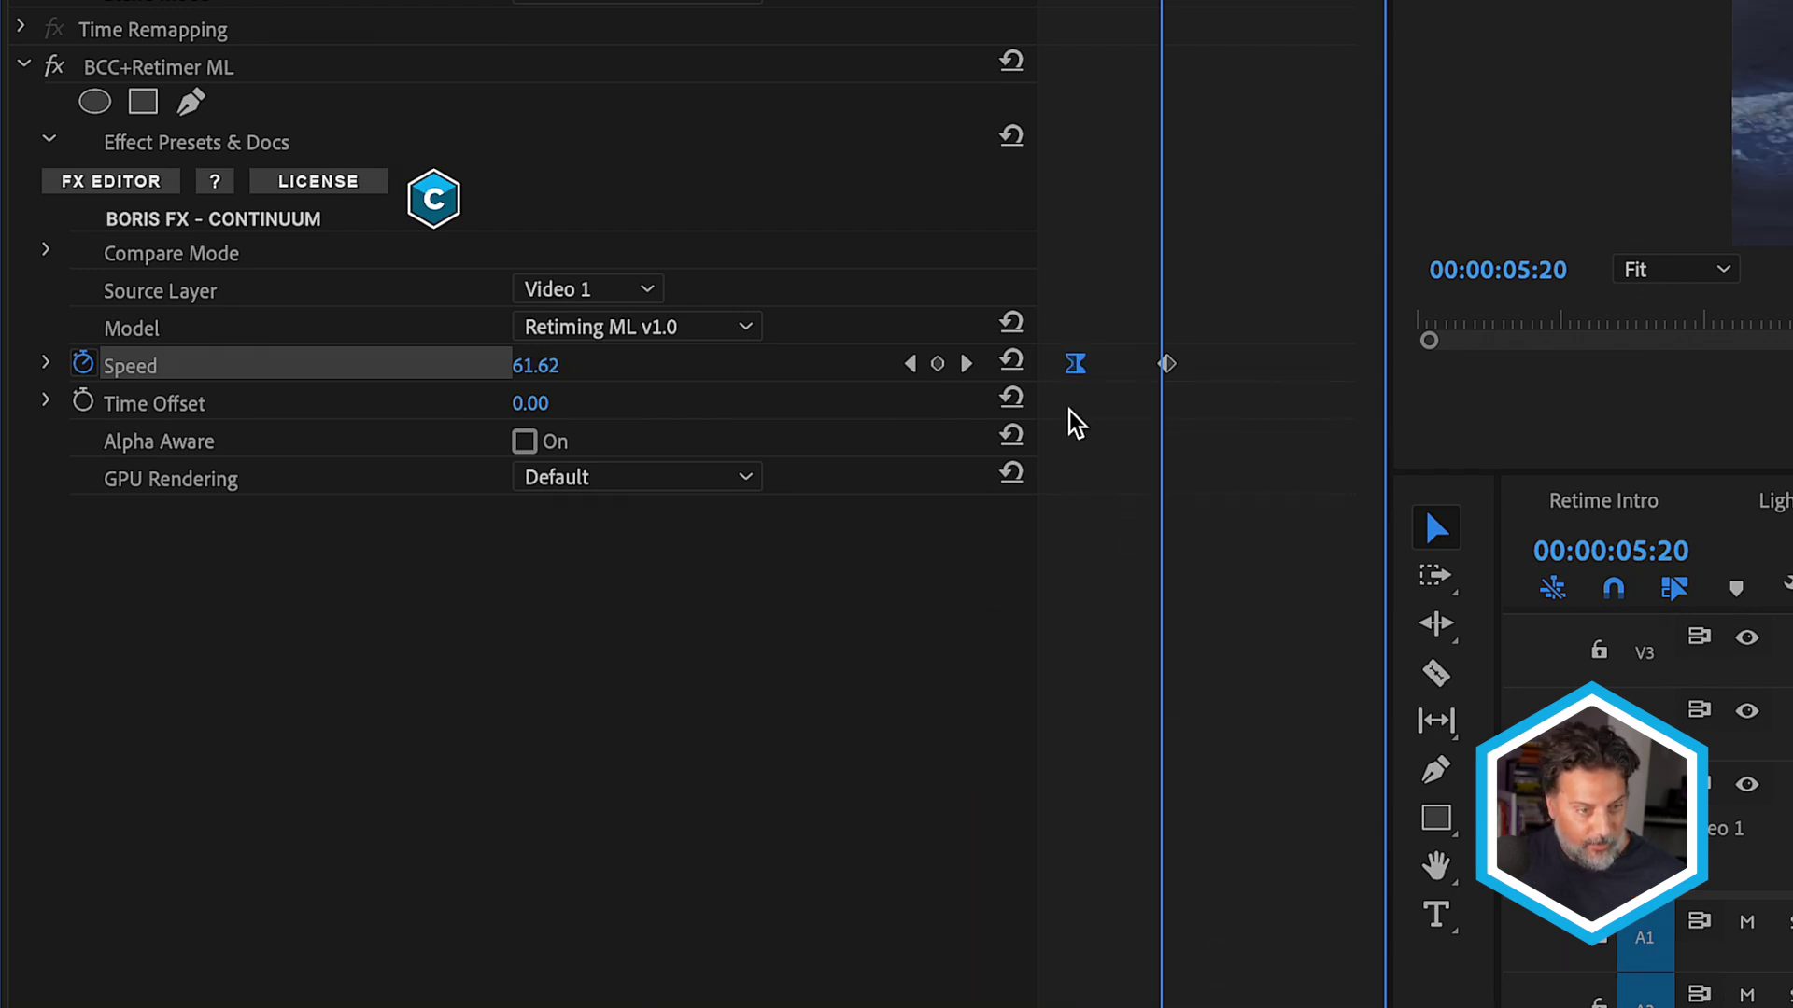
# Set Ease In on the second Speed keyframe (50) and reveal the Speed value and velocity graphs
pyautogui.rightClick(1171, 368)
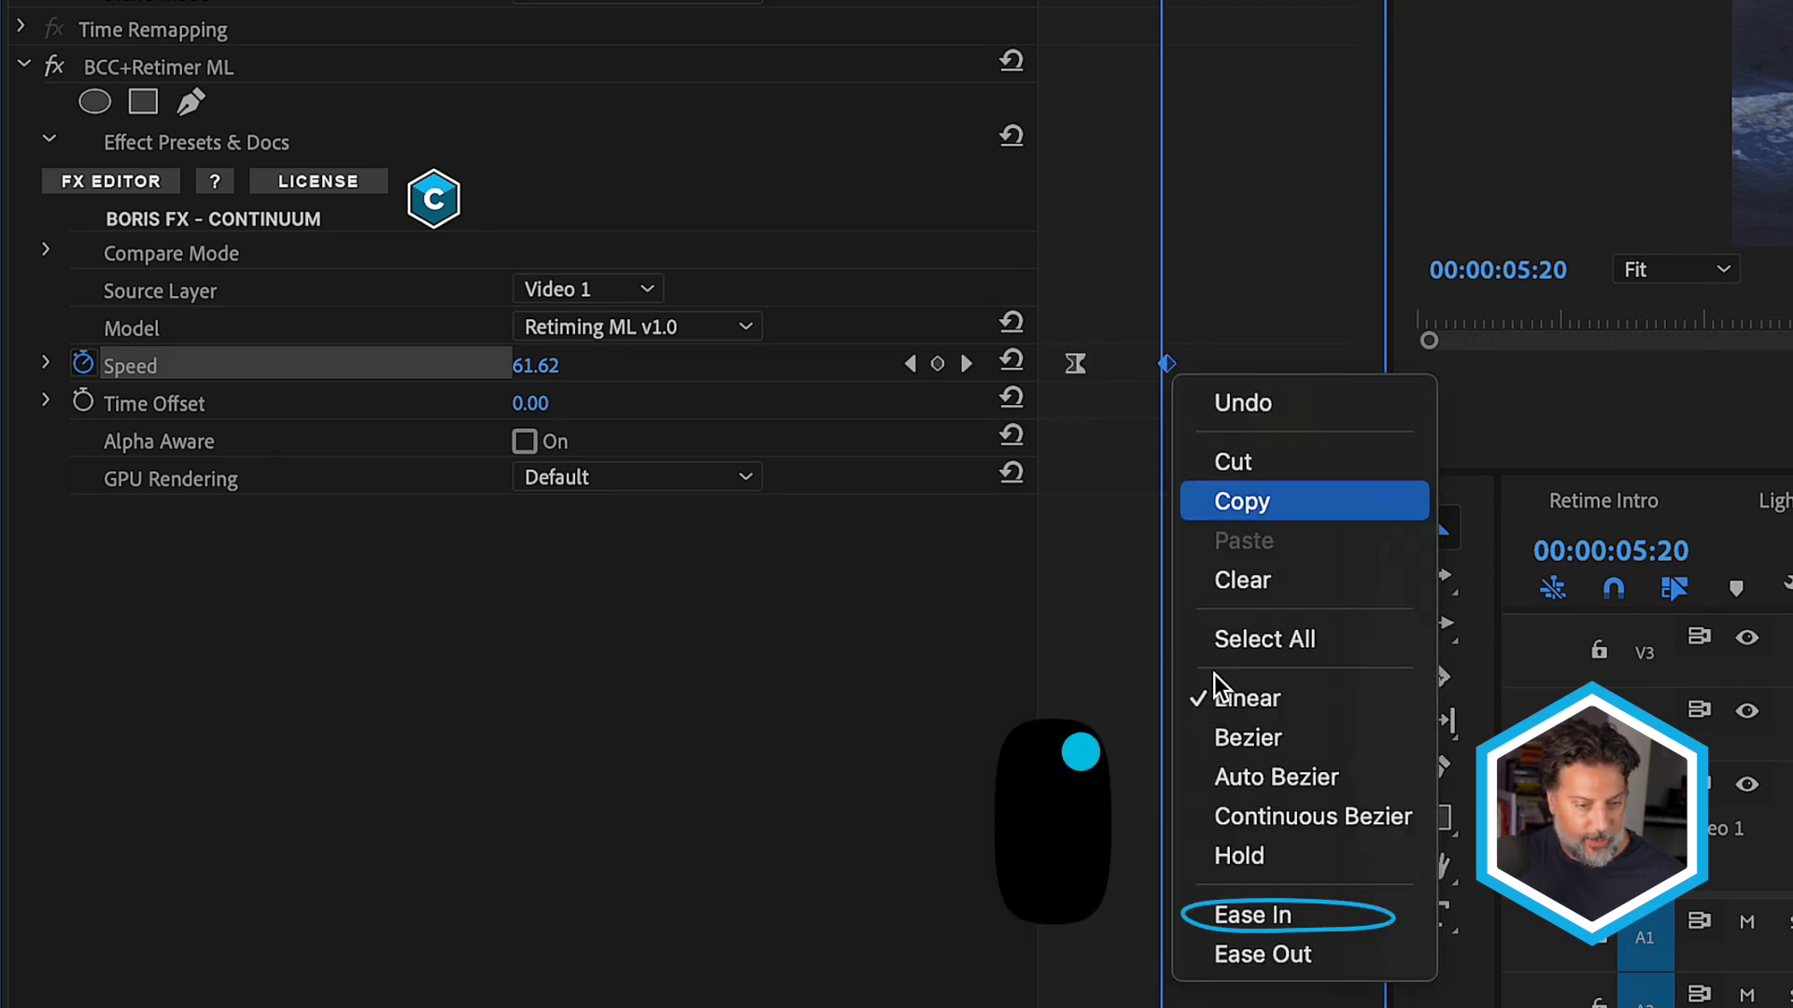
pyautogui.click(1268, 915)
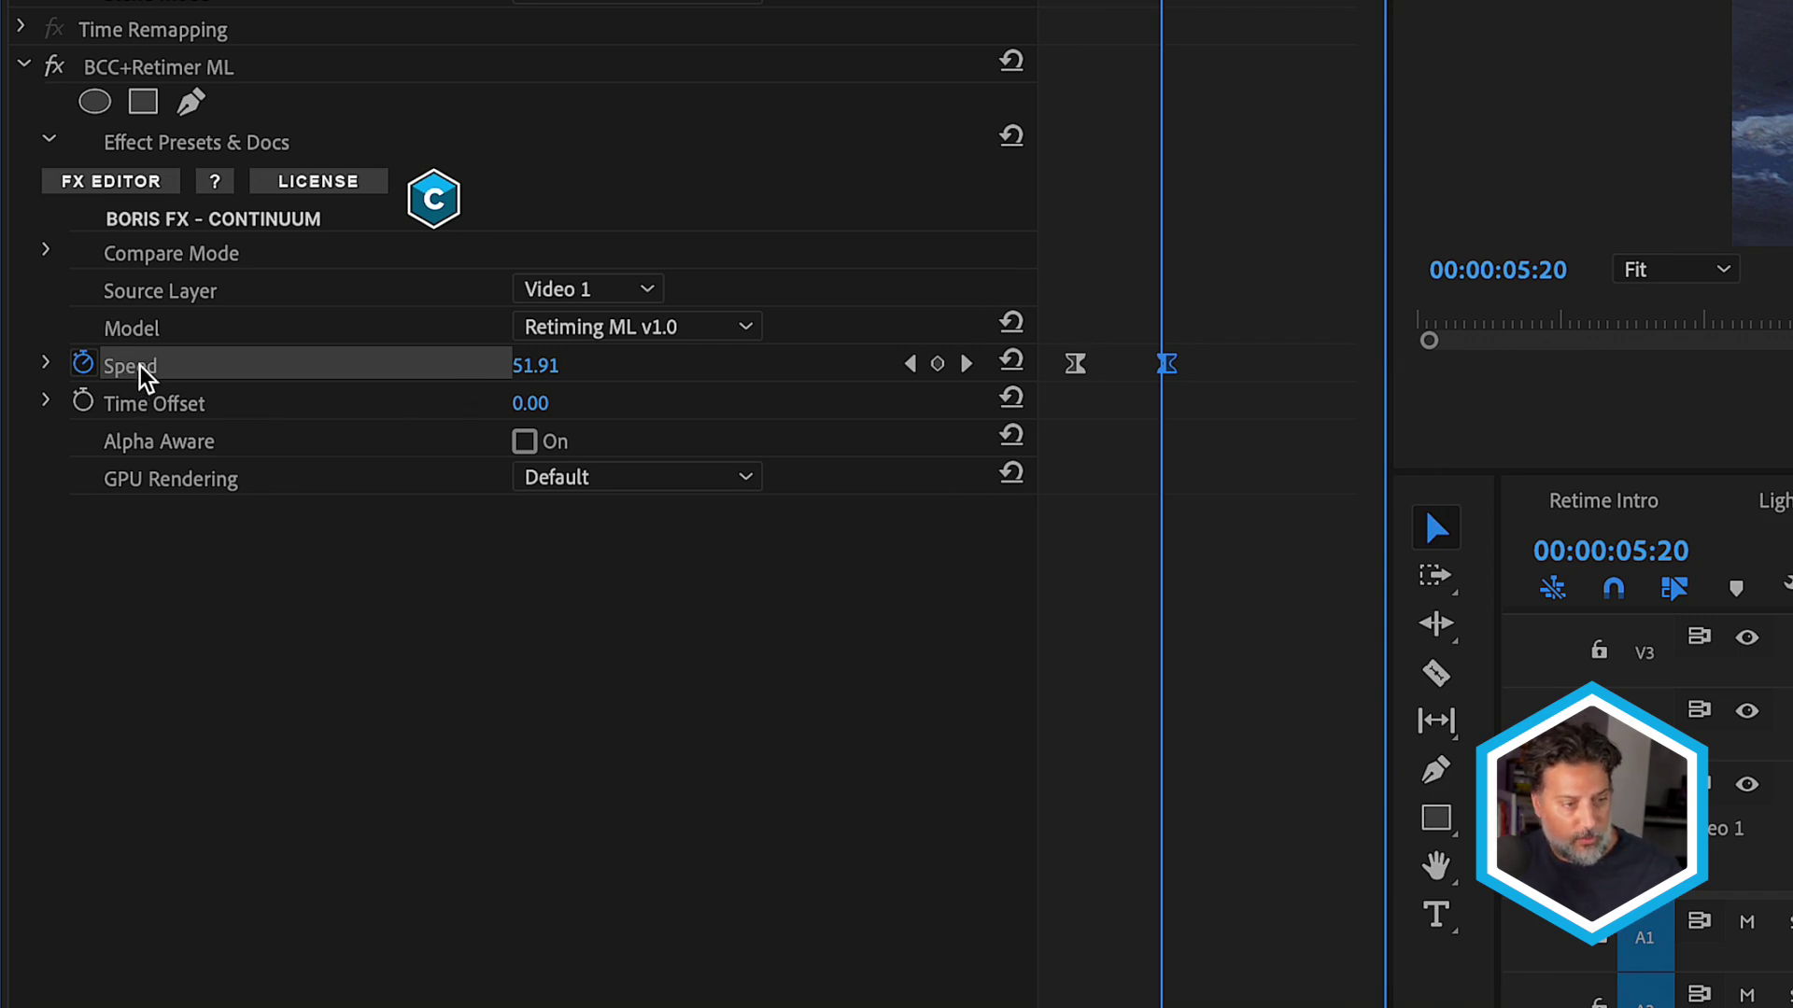
pyautogui.click(47, 365)
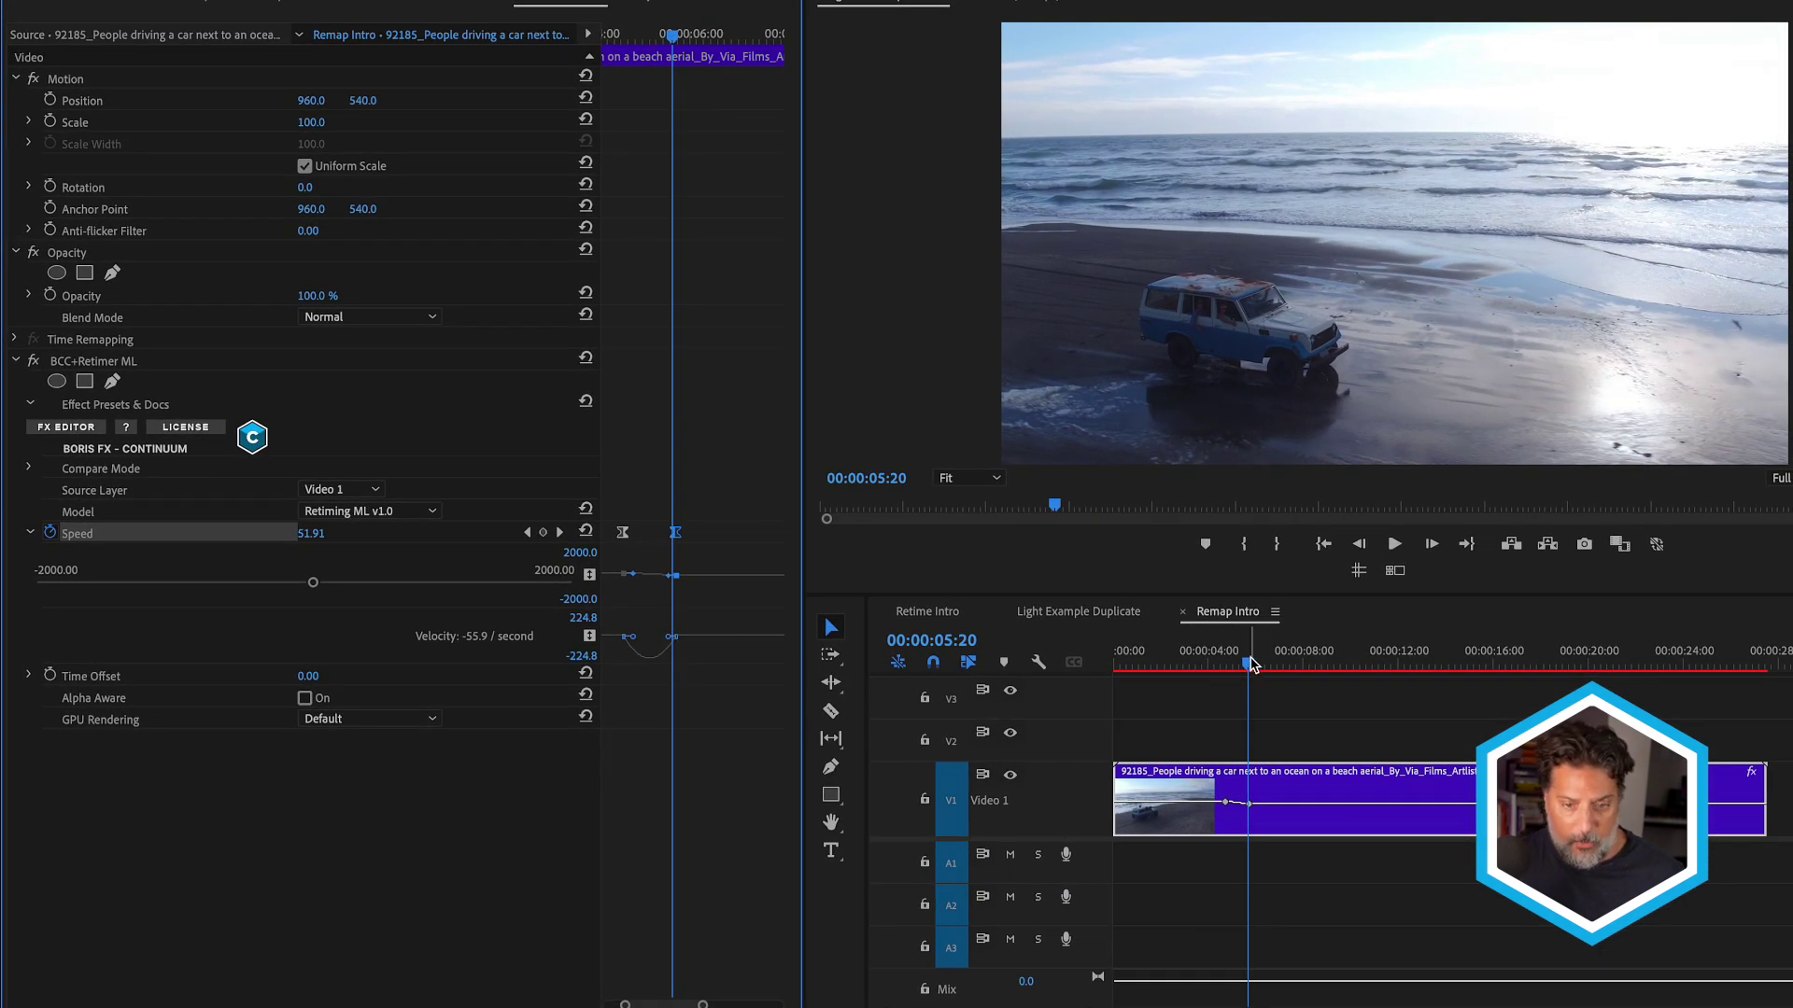
# Add a Speed keyframe holding 50 at about 14:28 and select the new keyframes in the graph
pyautogui.moveTo(1252, 664); pyautogui.dragTo(1334, 659)
pyautogui.moveTo(1422, 652)
pyautogui.mouseDown()
pyautogui.moveTo(1407, 665)
pyautogui.moveTo(1468, 658)
pyautogui.mouseUp()
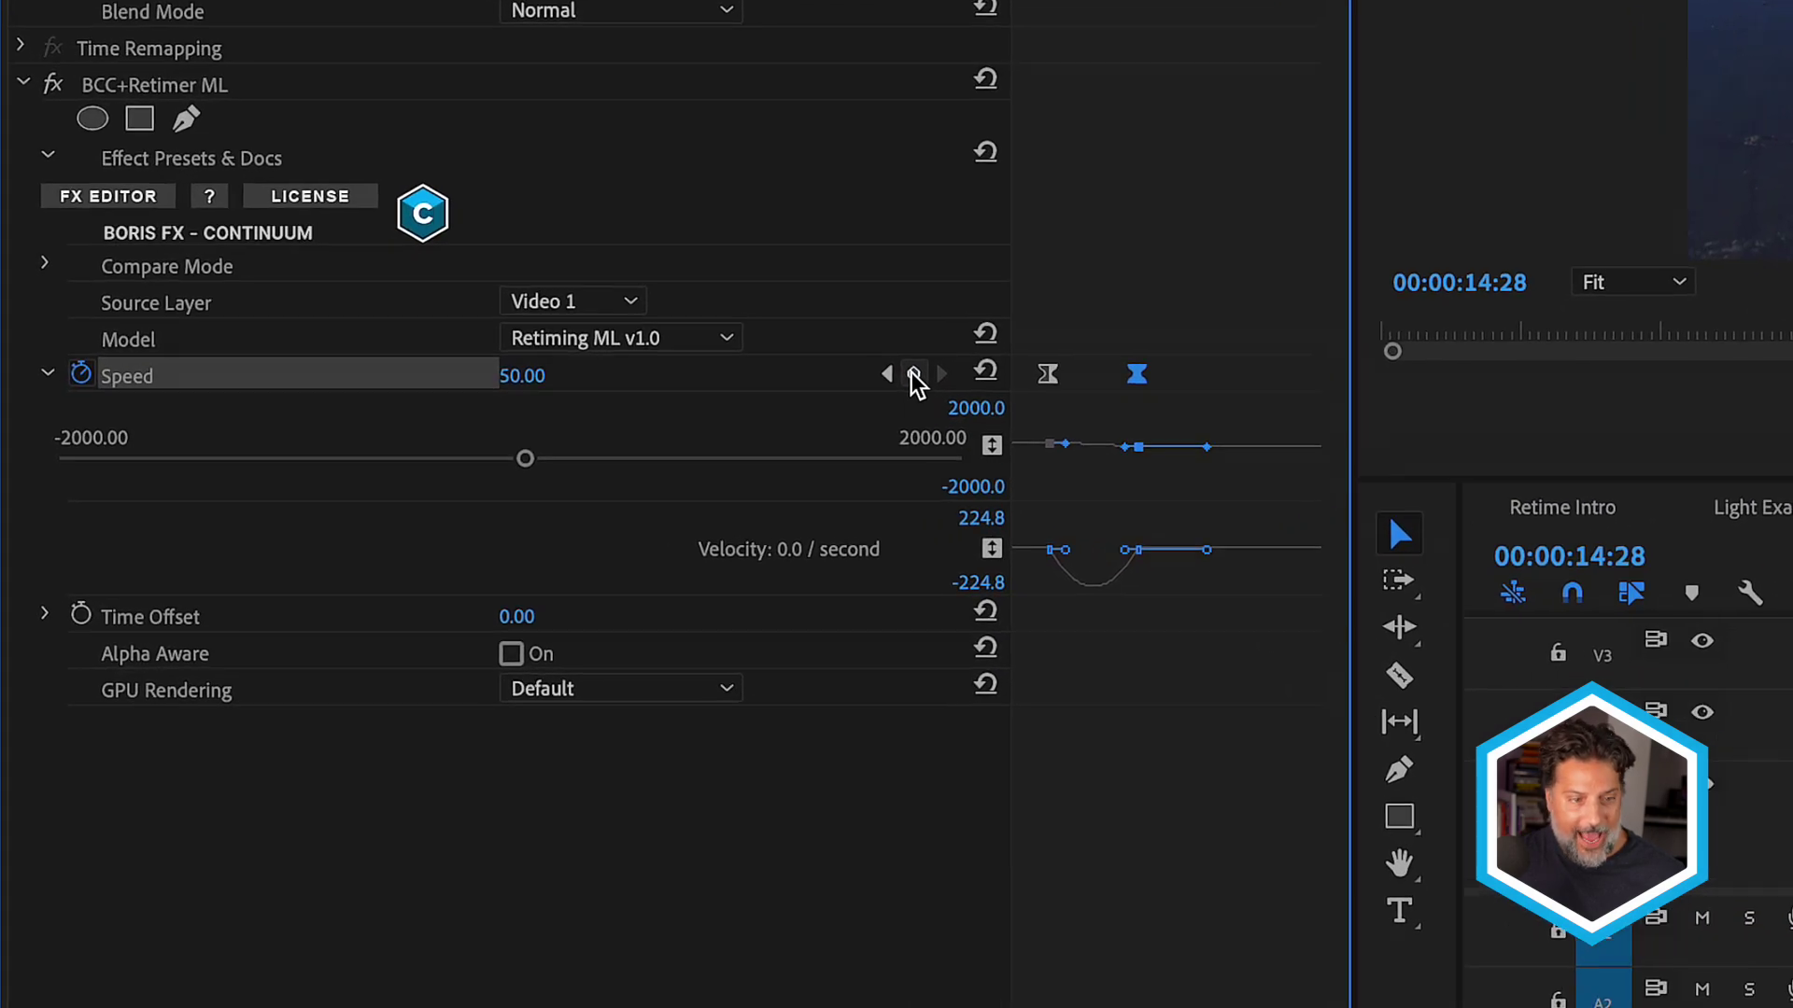
pyautogui.click(747, 446)
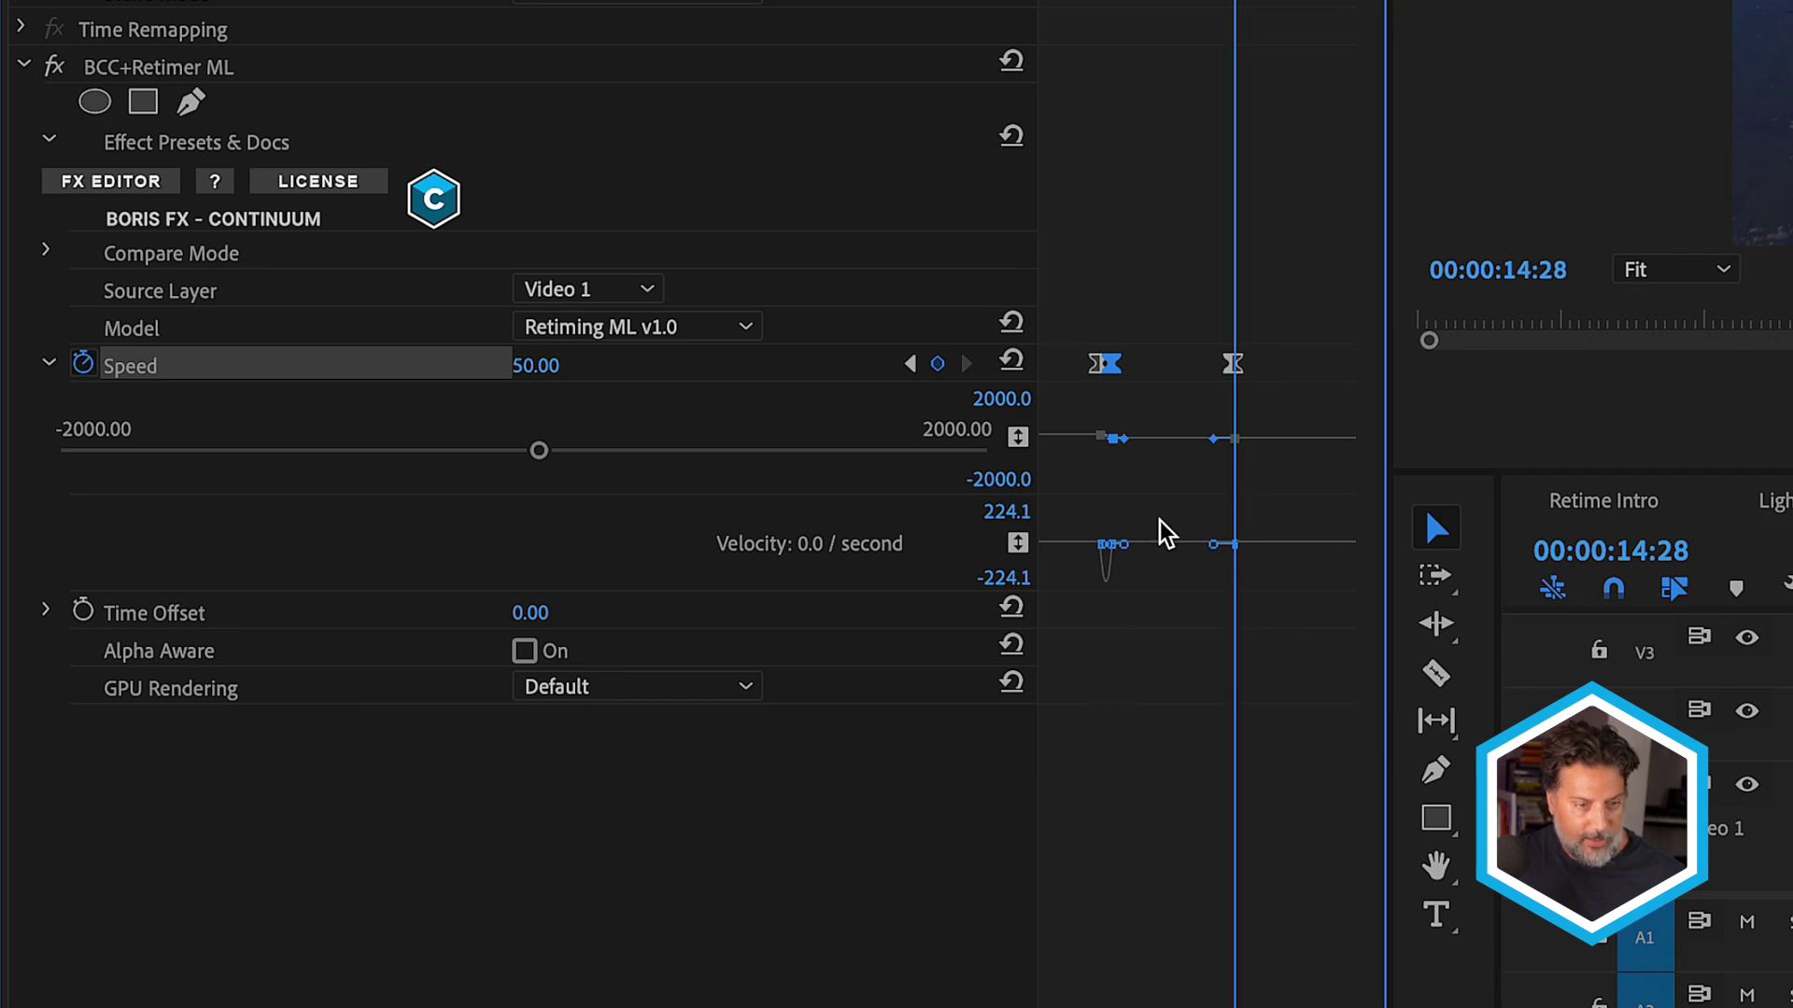
pyautogui.moveTo(1110, 541); pyautogui.dragTo(1212, 559)
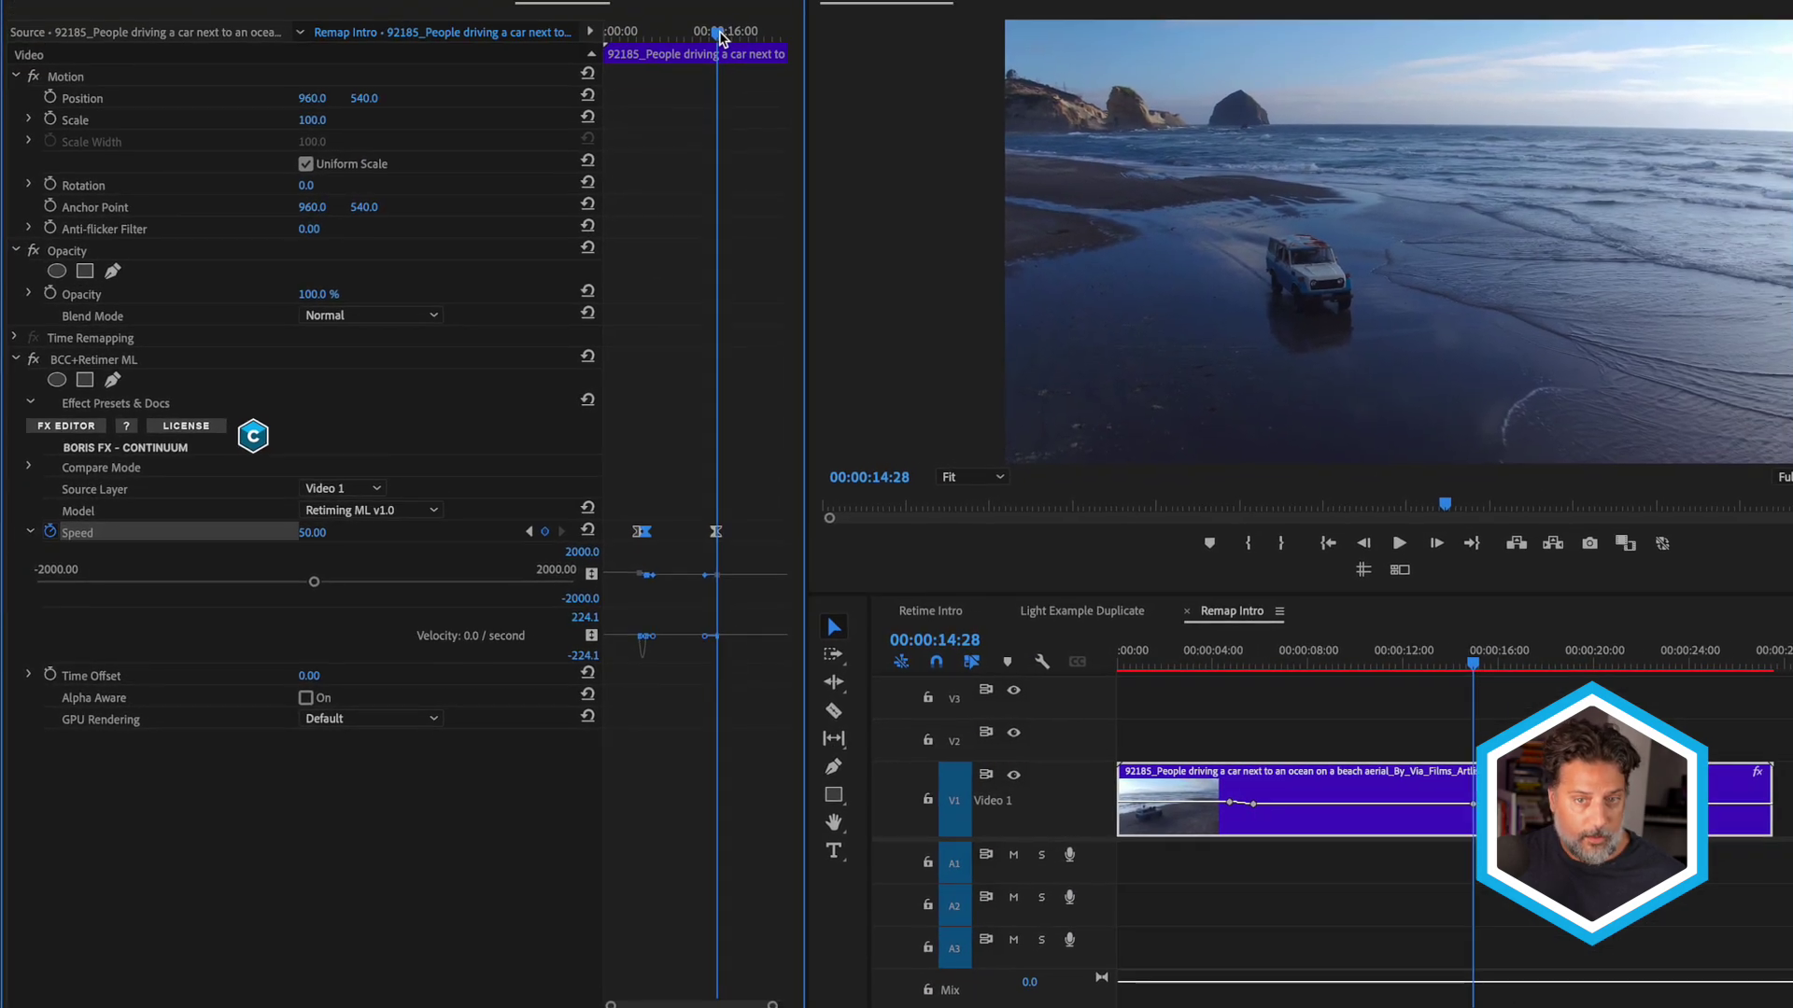
# Set Speed to 125 at 17 seconds 12 frames, creating a third Retimer ML keyframe
pyautogui.moveTo(720, 39); pyautogui.dragTo(740, 39)
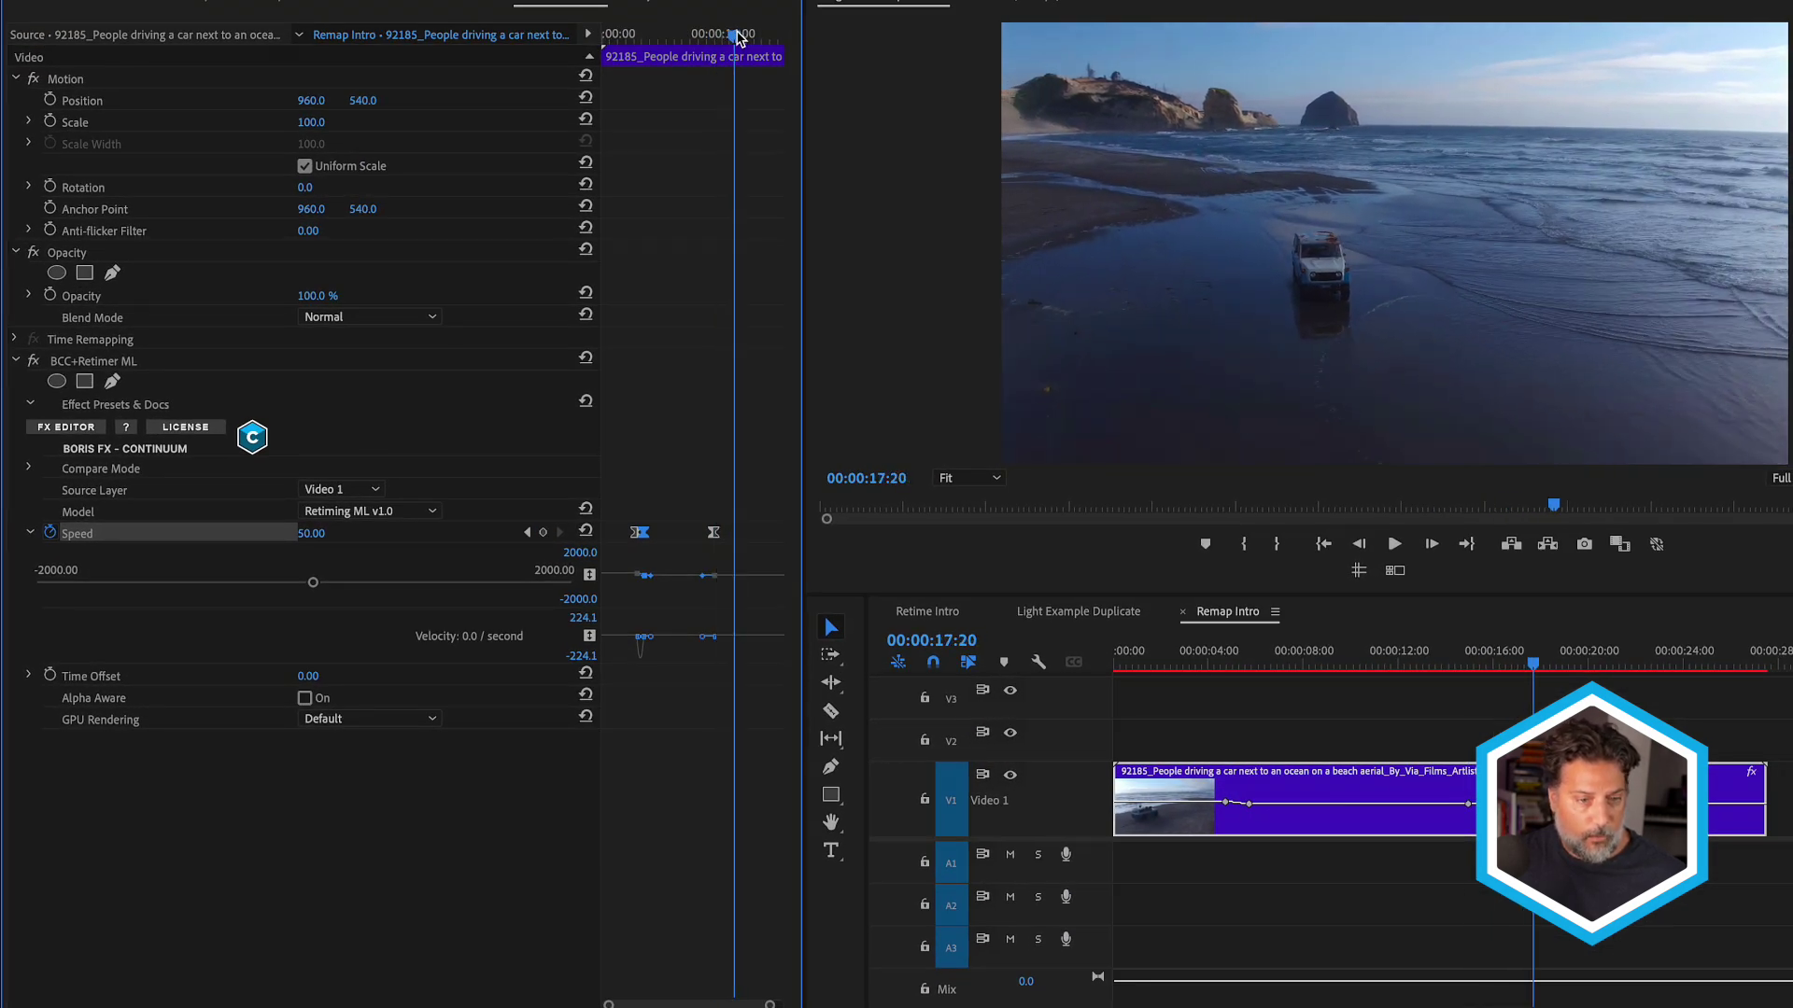
pyautogui.moveTo(738, 38); pyautogui.dragTo(736, 38)
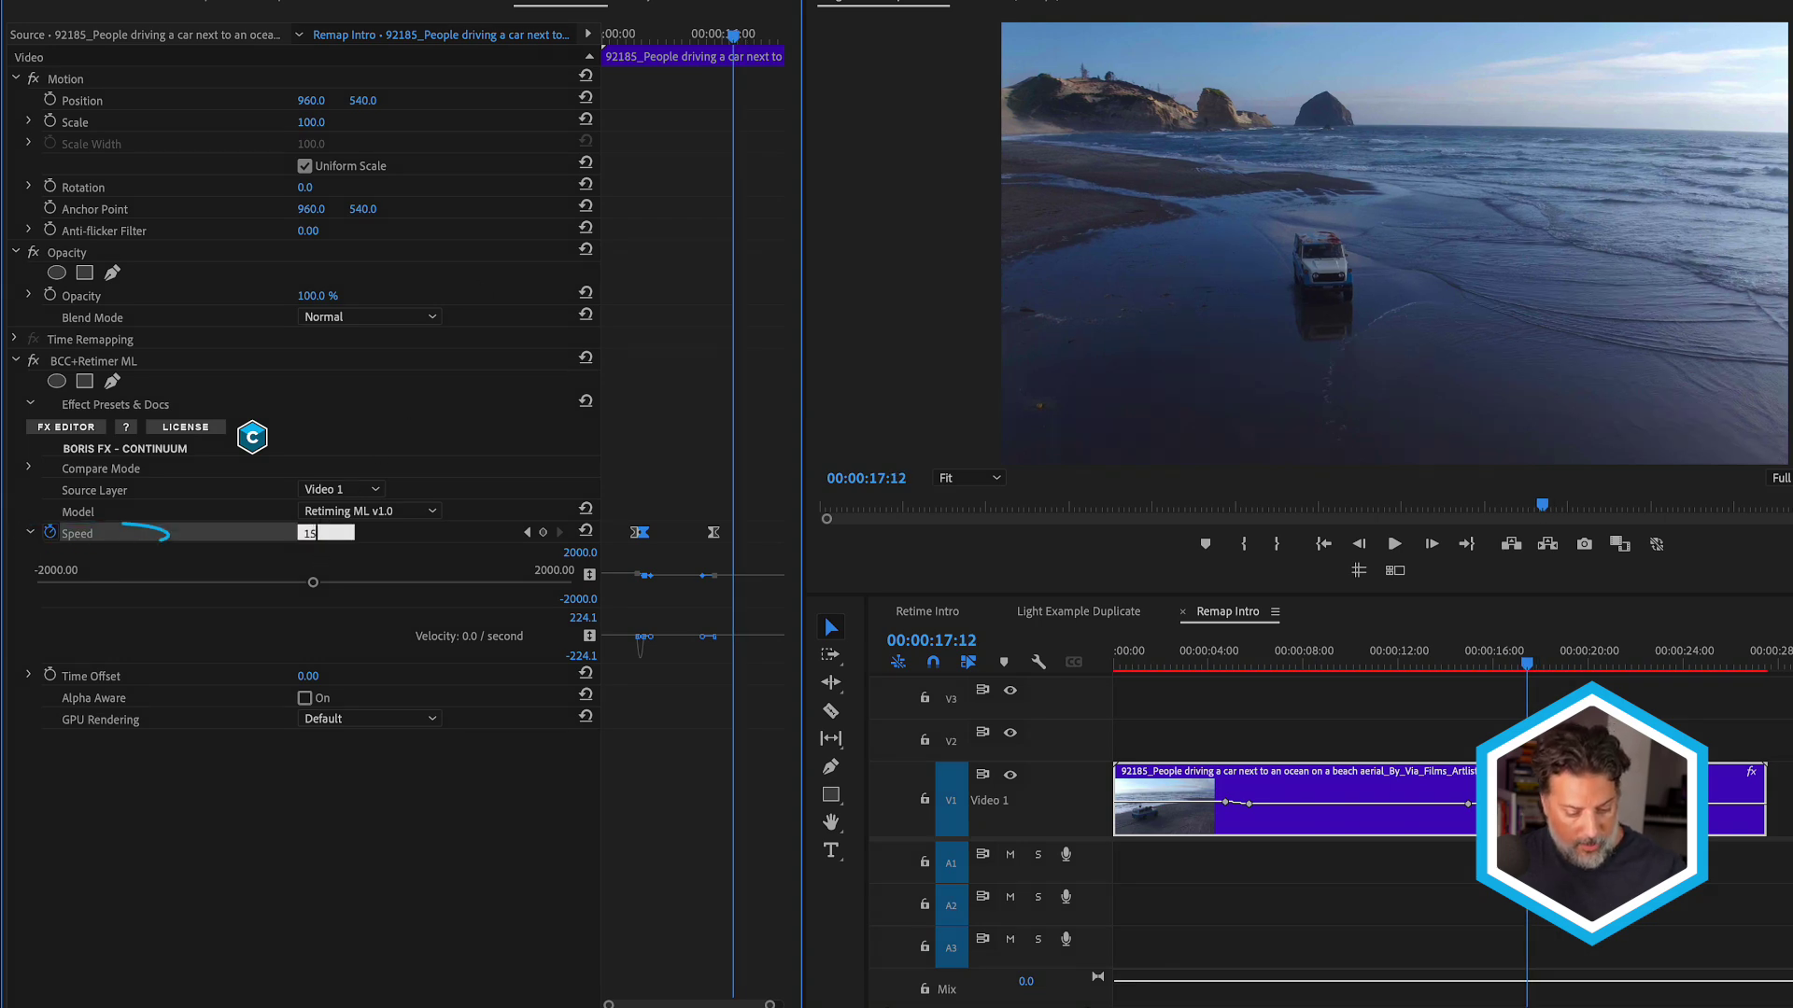
pyautogui.press('Return')
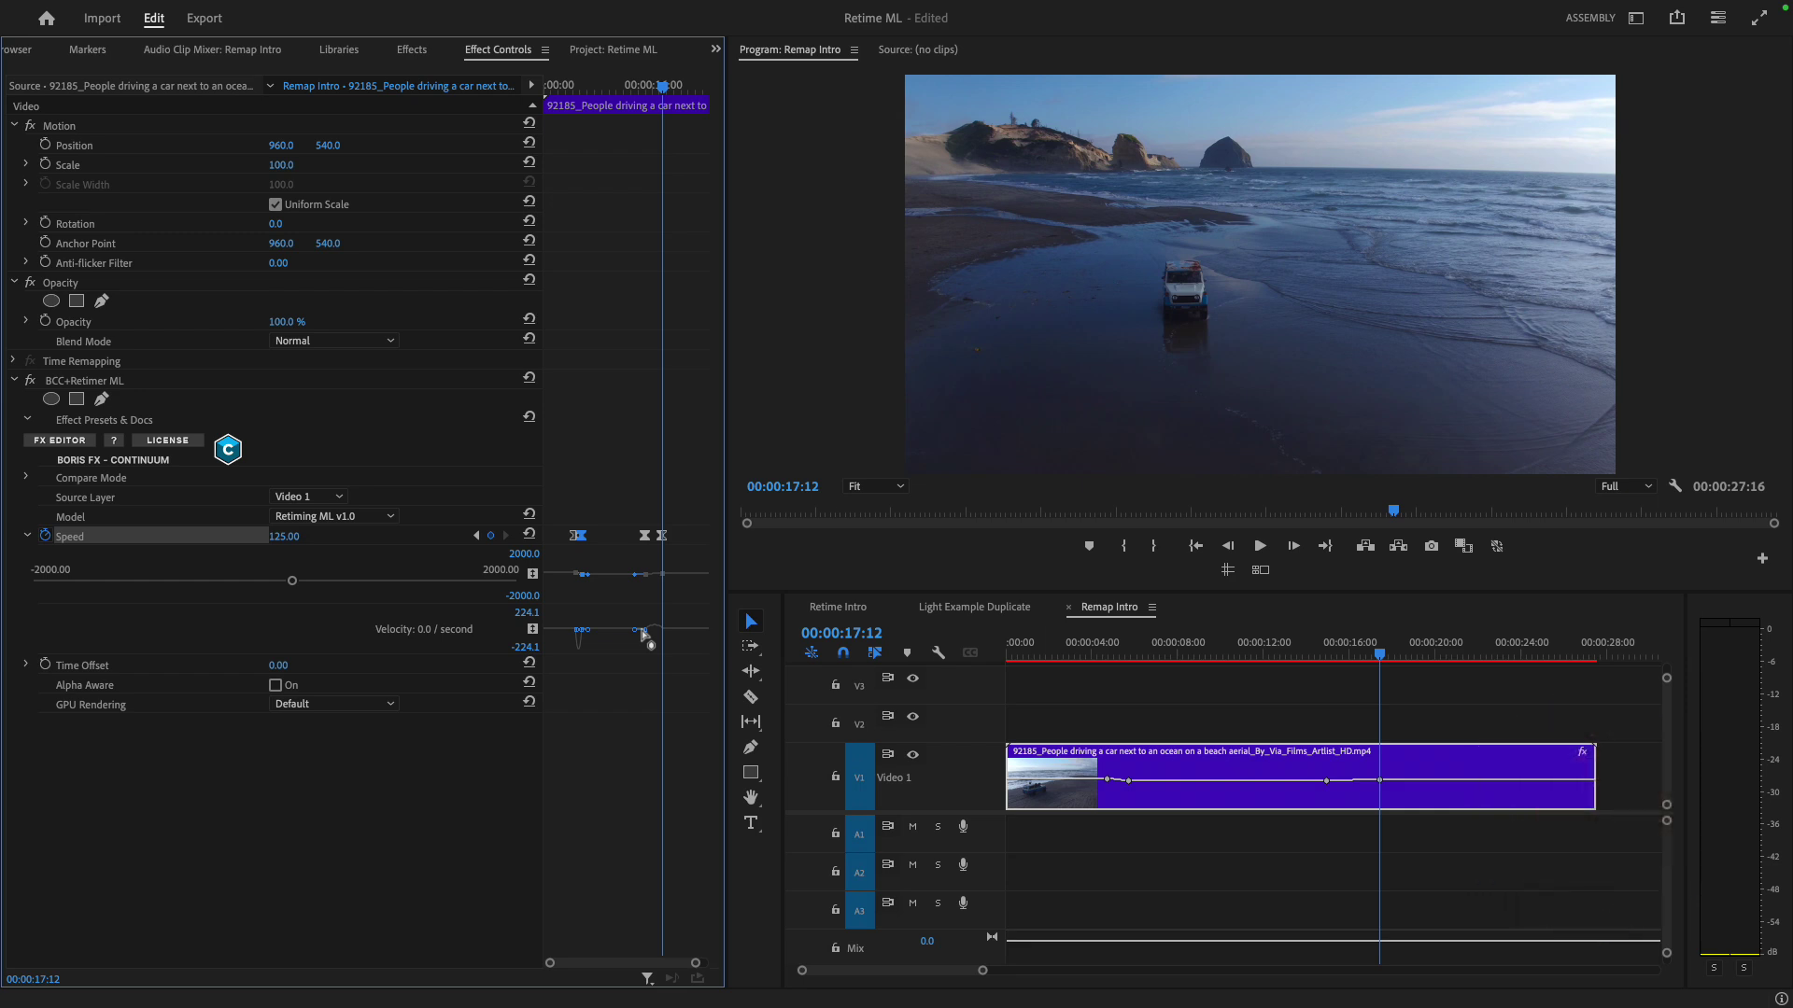
pyautogui.click(1026, 649)
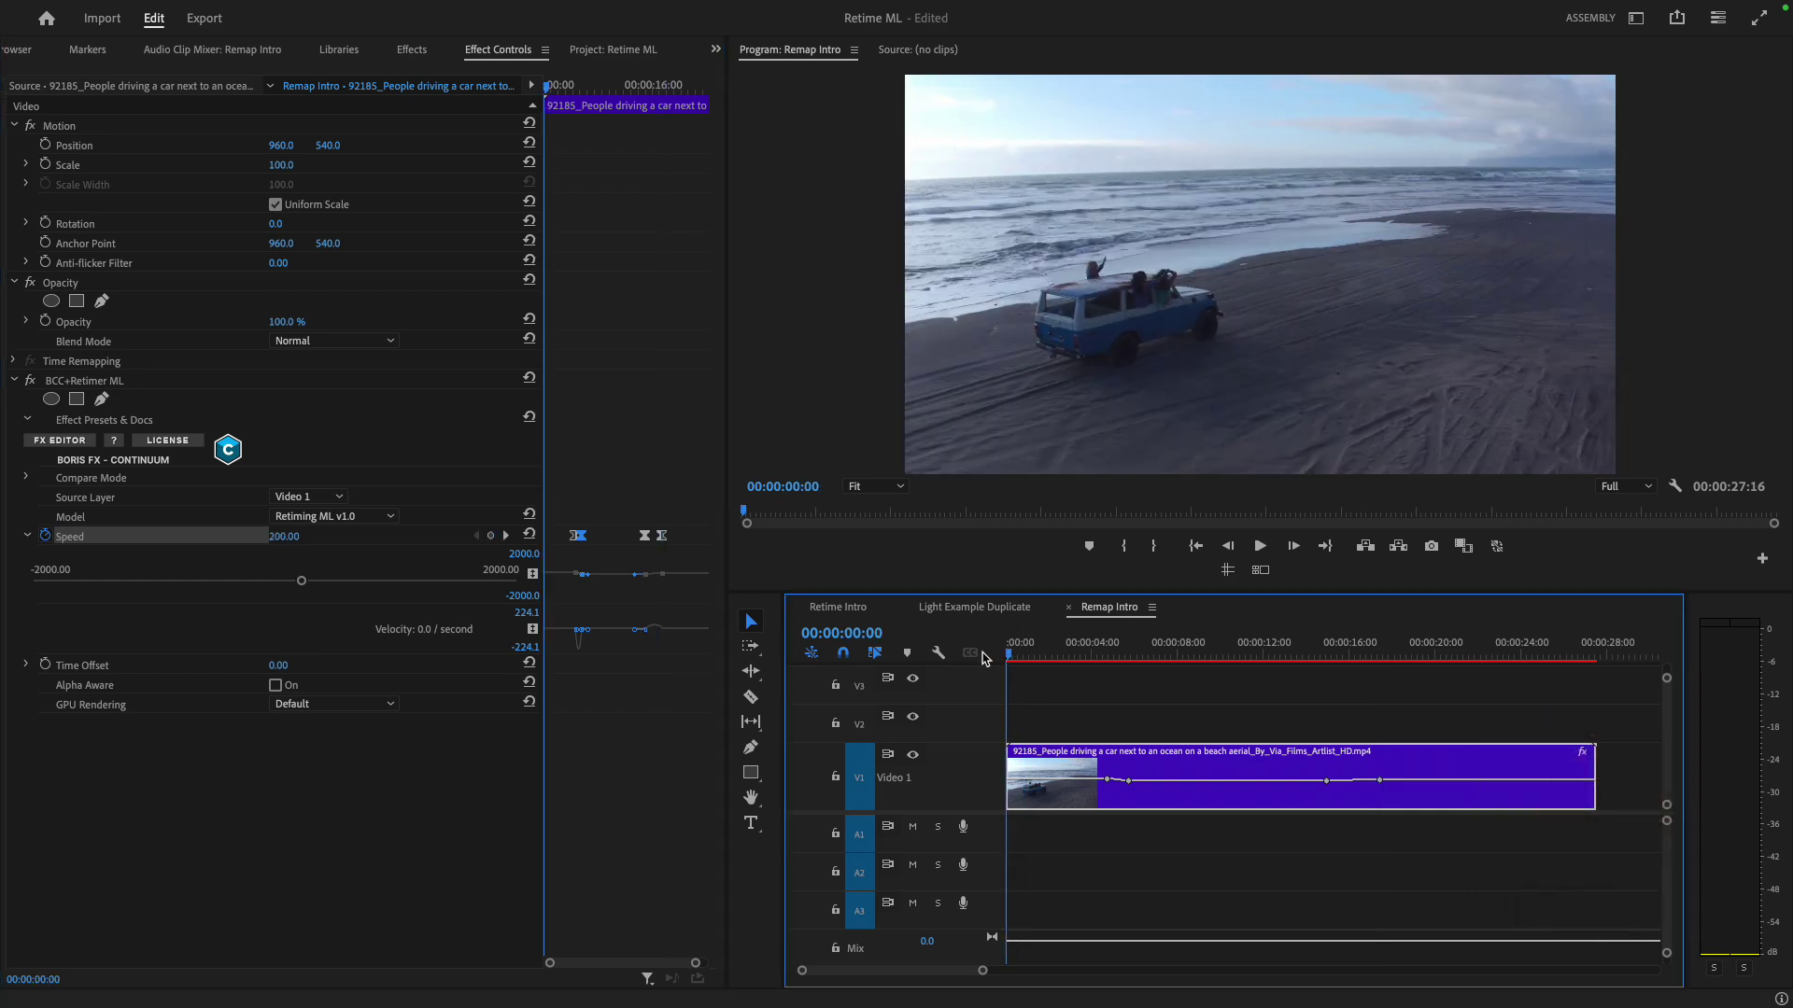